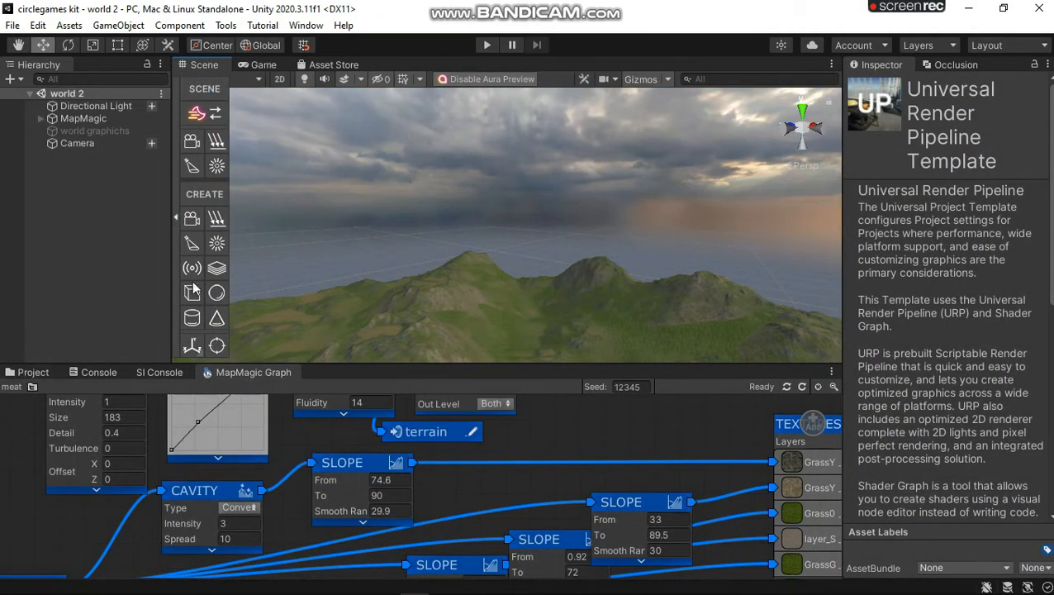
Step: Hide the scene and creation shortcut palette and examine the generated mountain terrain from several angles
click(177, 218)
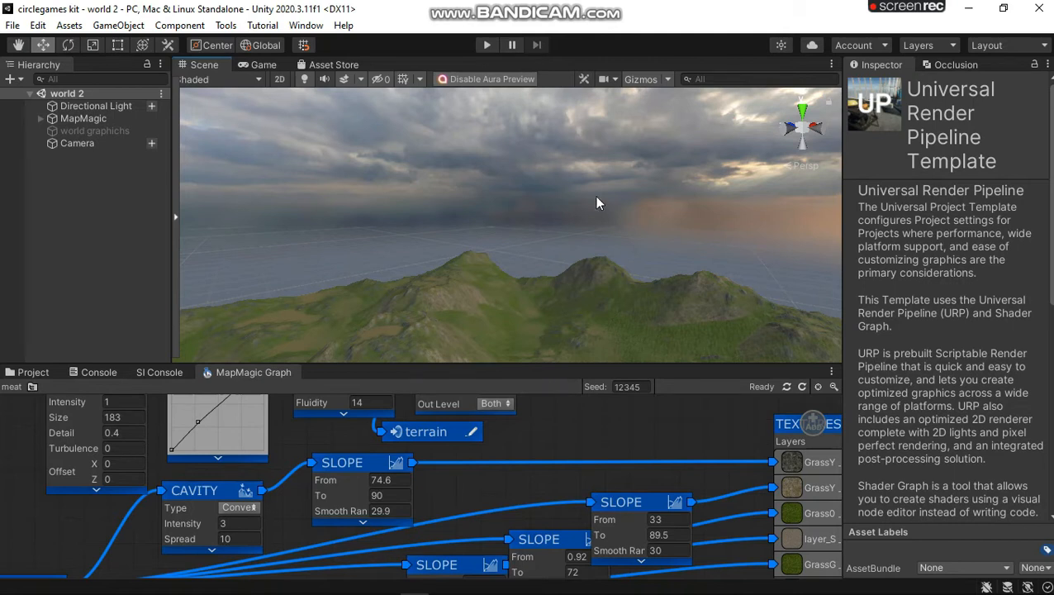
right_drag(673, 136, 162, 257)
right_drag(422, 283, 438, 266)
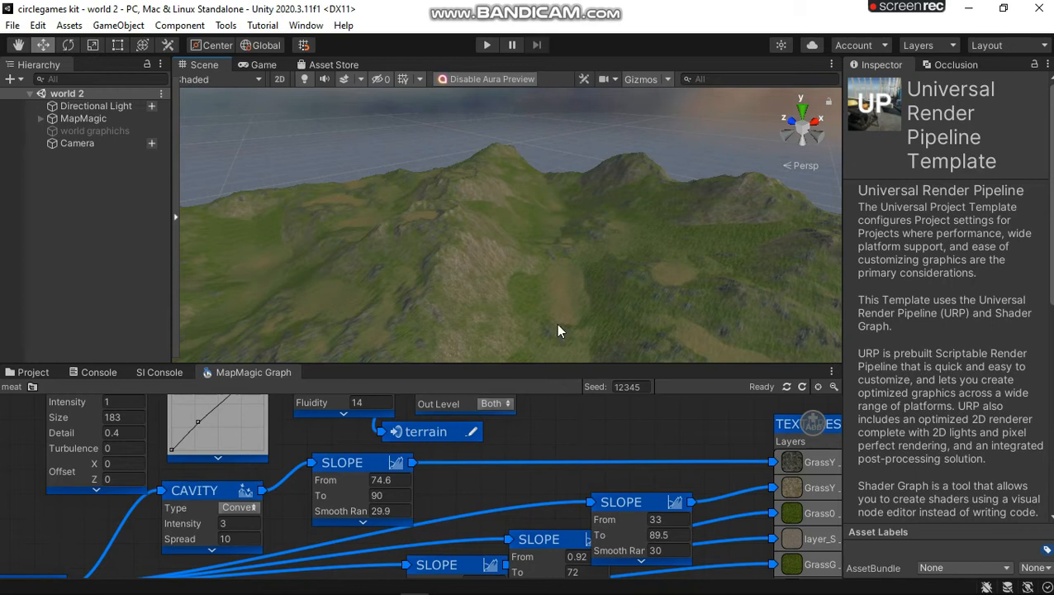
right_drag(661, 205, 710, 194)
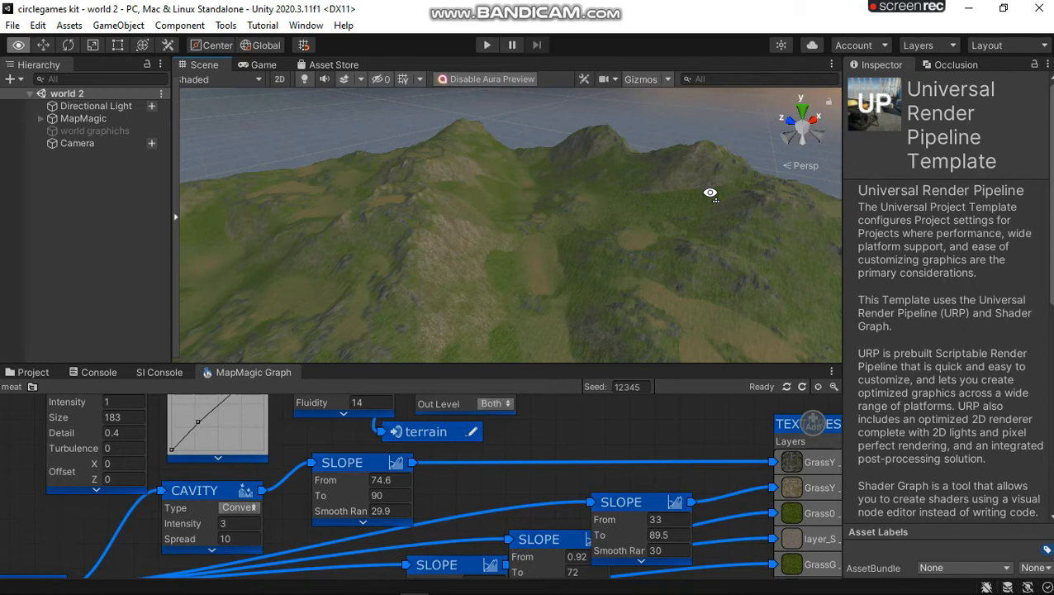
right_drag(710, 198, 551, 210)
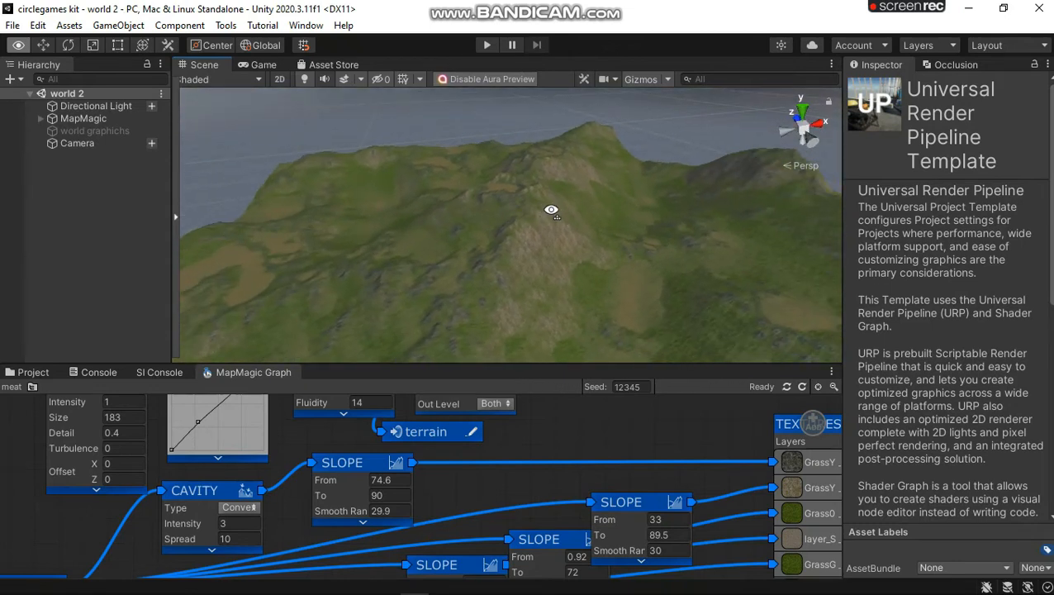
right_drag(551, 210, 622, 243)
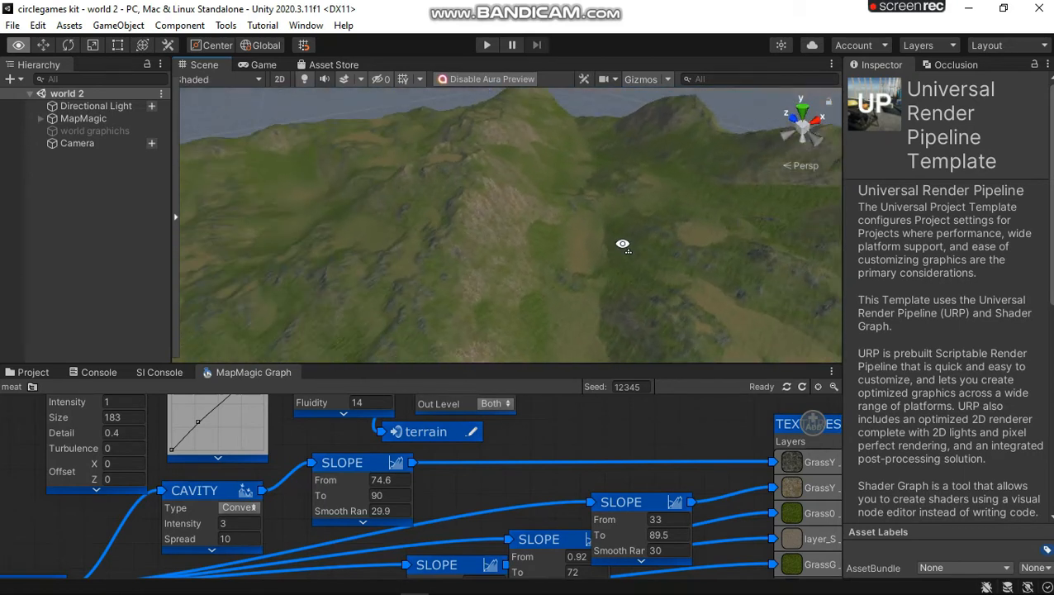
right_drag(622, 244, 598, 252)
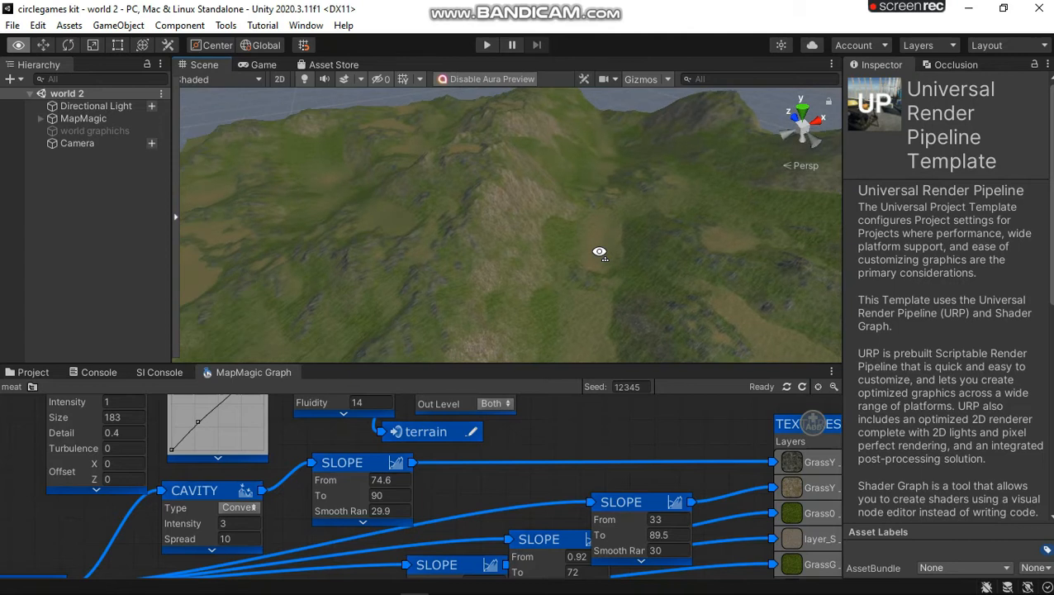
right_drag(599, 252, 573, 239)
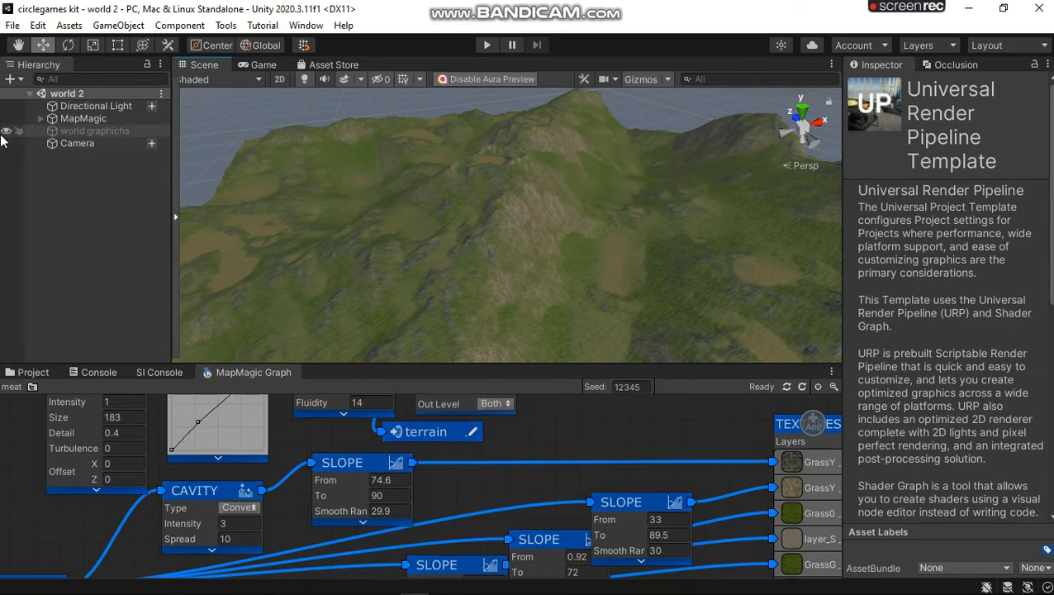
Step: Add a Nature Renderer component to the MapMagic object
click(70, 119)
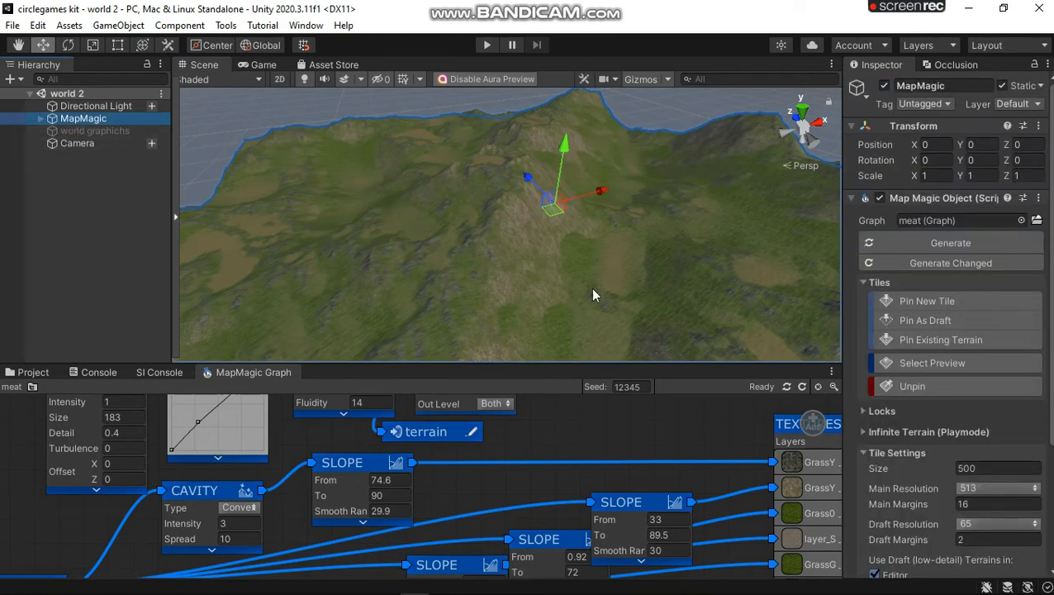
scroll(1004, 400, down, 5)
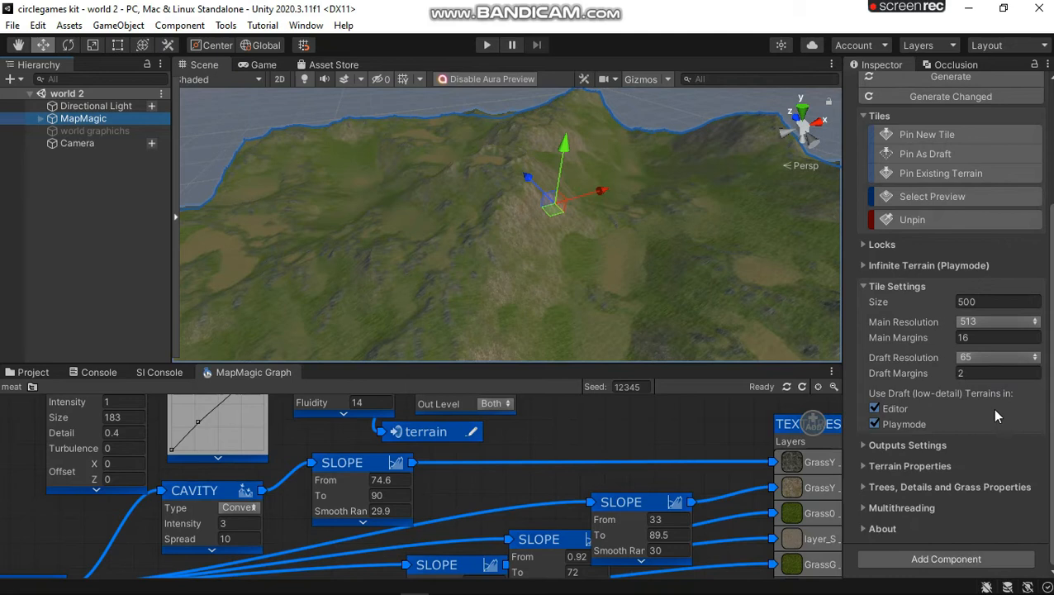
click(942, 559)
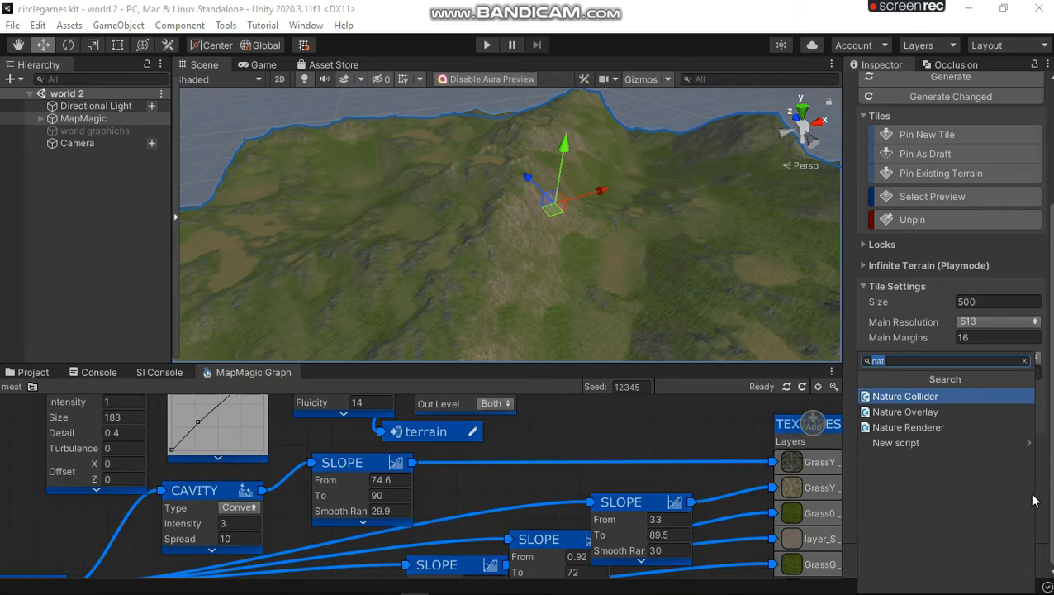
text(na)
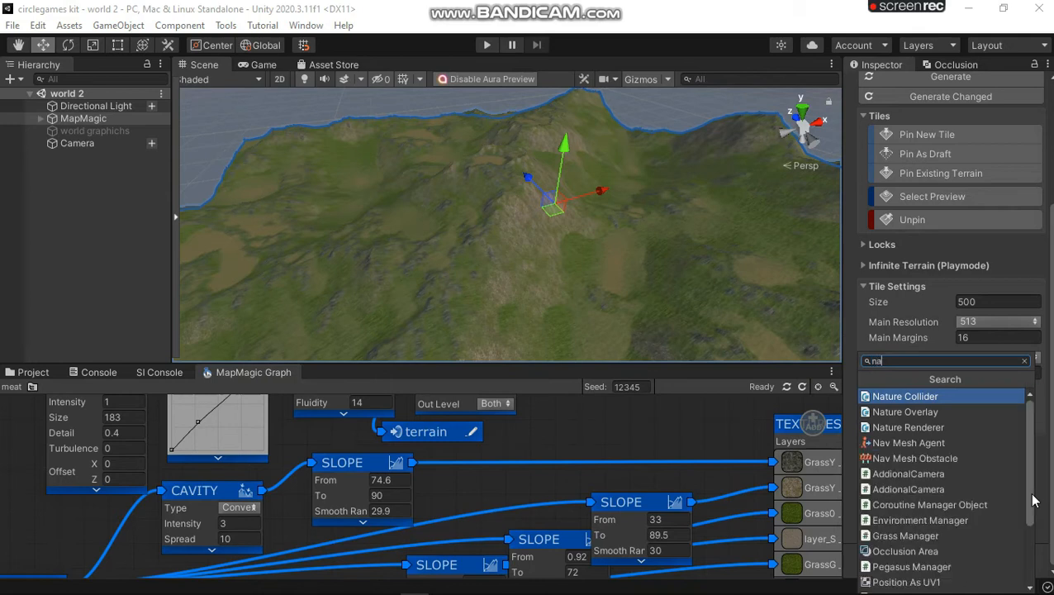
text(t)
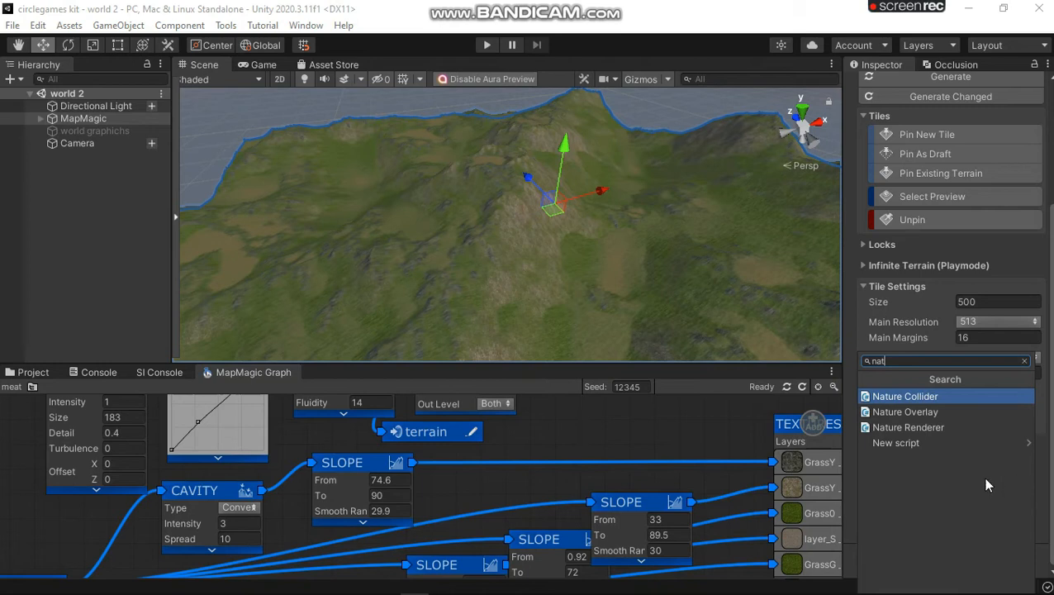
click(912, 427)
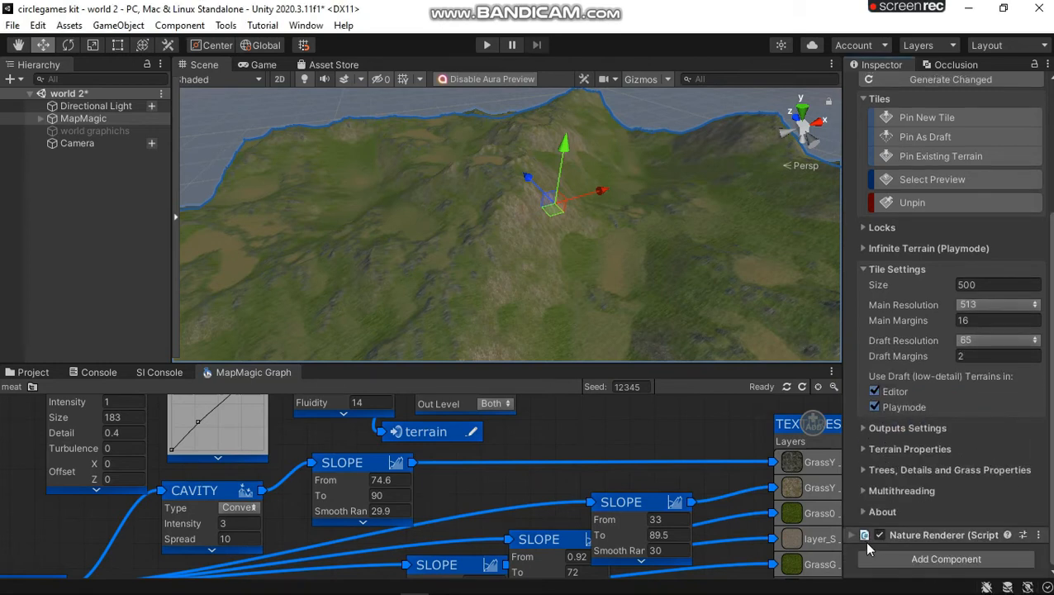
Step: Review the Nature Renderer component's settings and the Terrain Properties of the MapMagic object
click(854, 535)
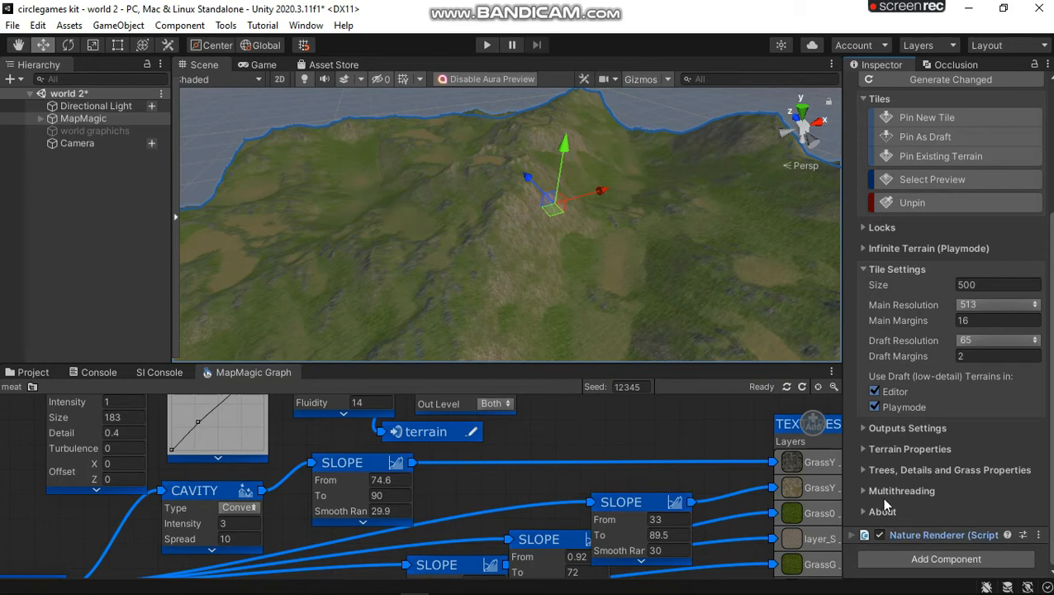
scroll(863, 512, down, 10)
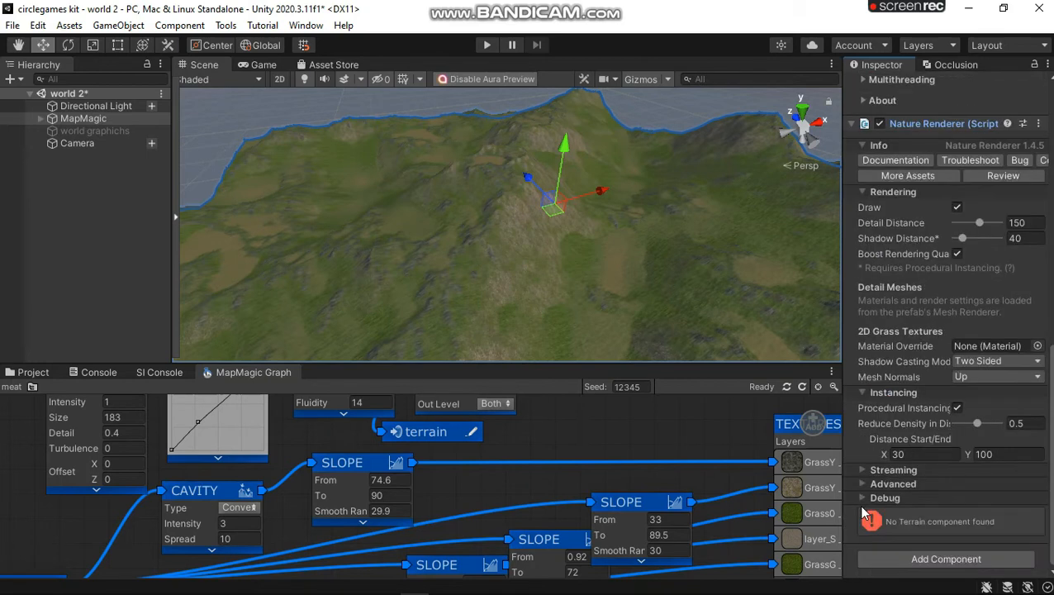
scroll(927, 306, up, 10)
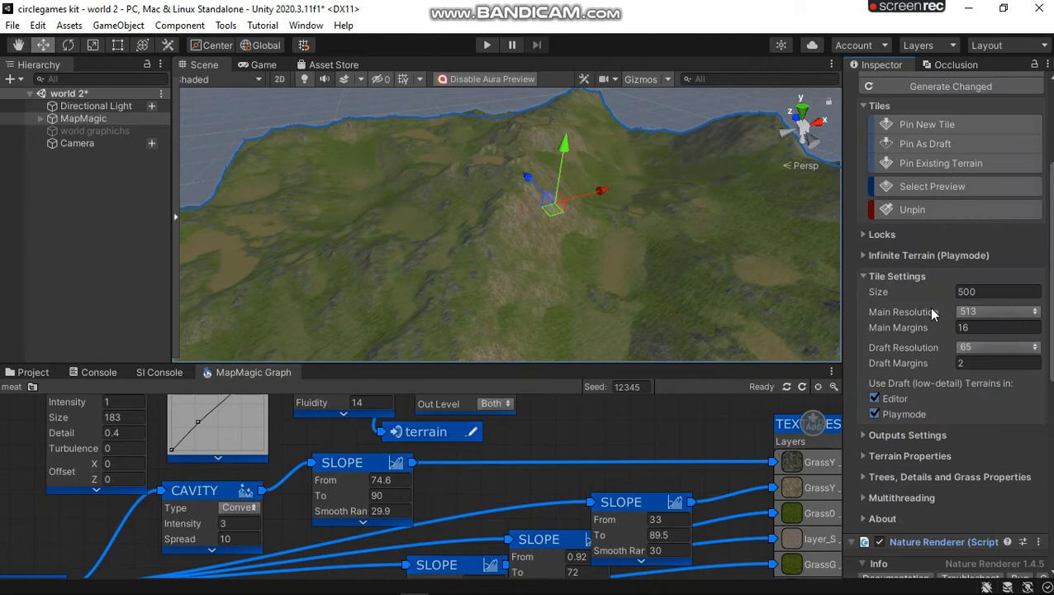
click(864, 456)
scroll(865, 453, down, 7)
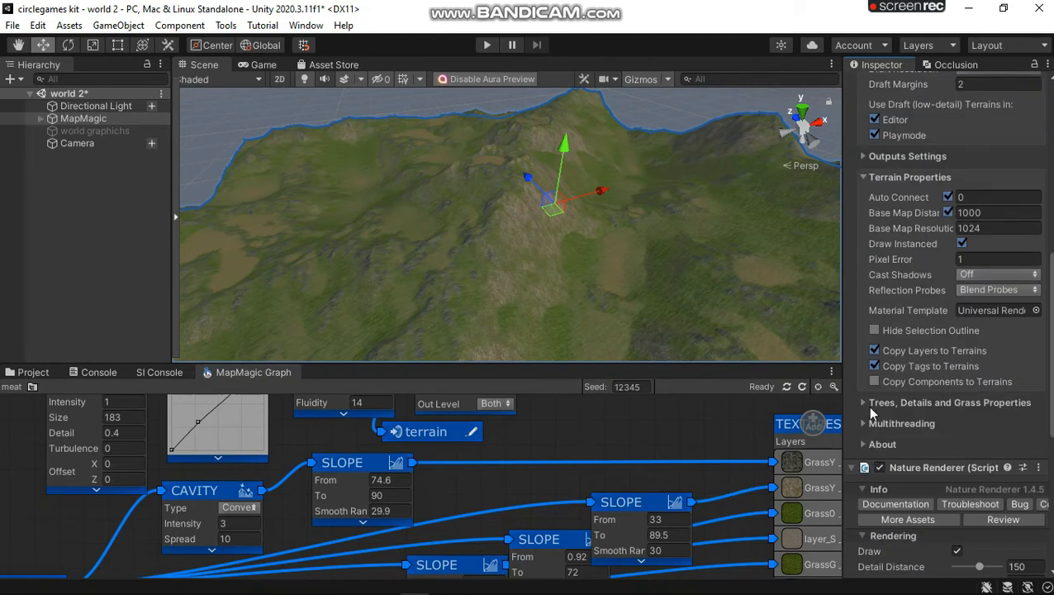
scroll(881, 350, up, 7)
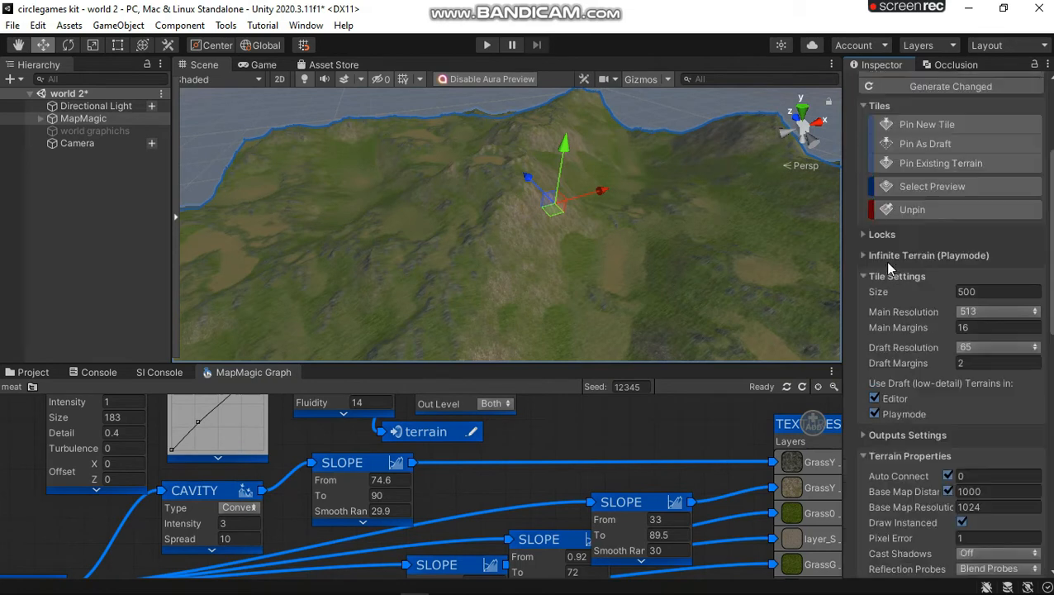
click(865, 454)
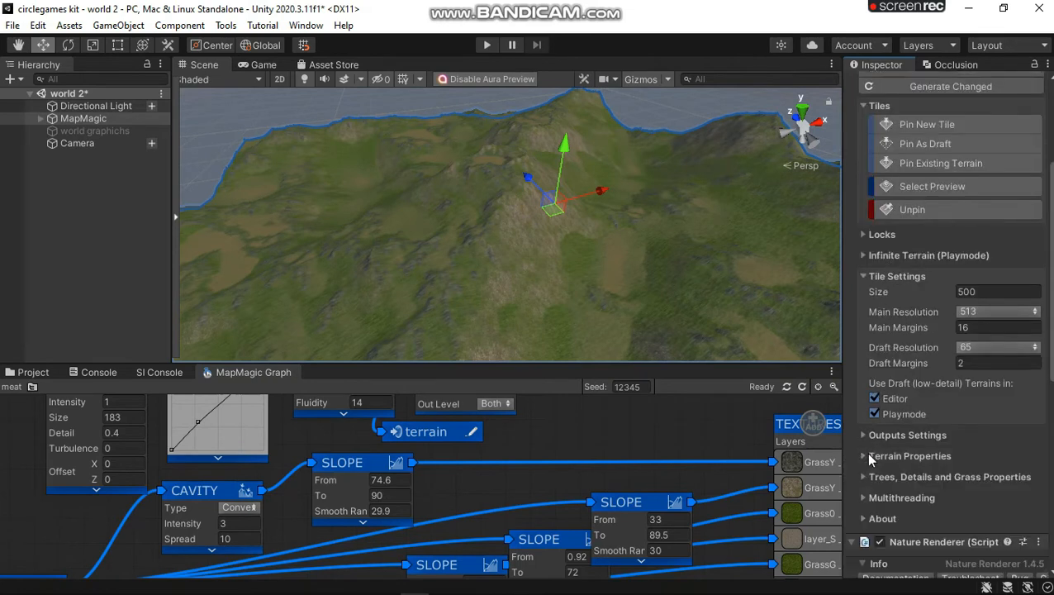
Step: Add a Micro Splat Terrain component to the Main Terrain object under MapMagic's Tile 0,0
click(39, 119)
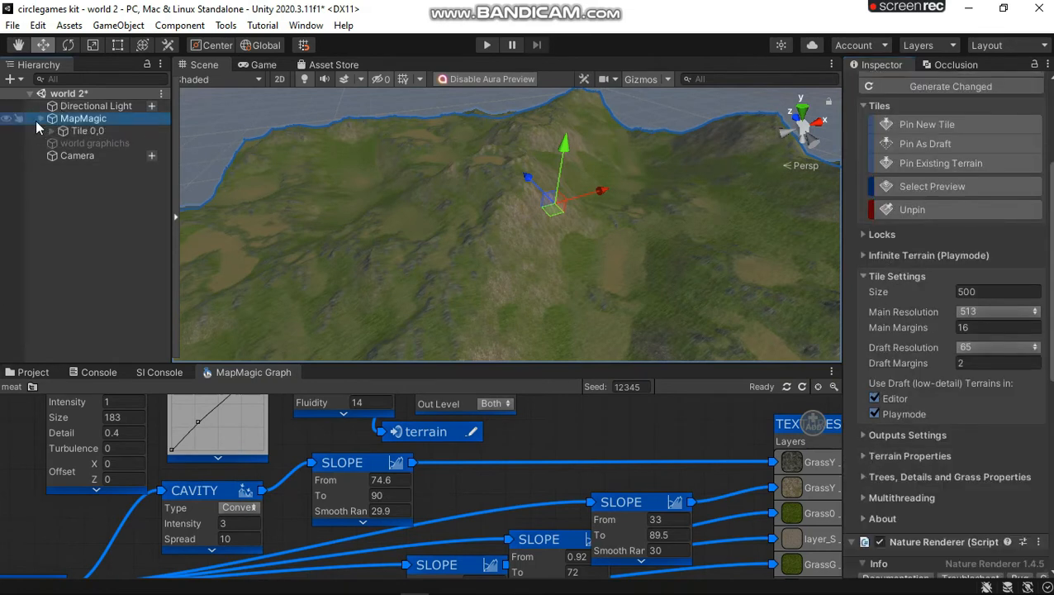
click(53, 131)
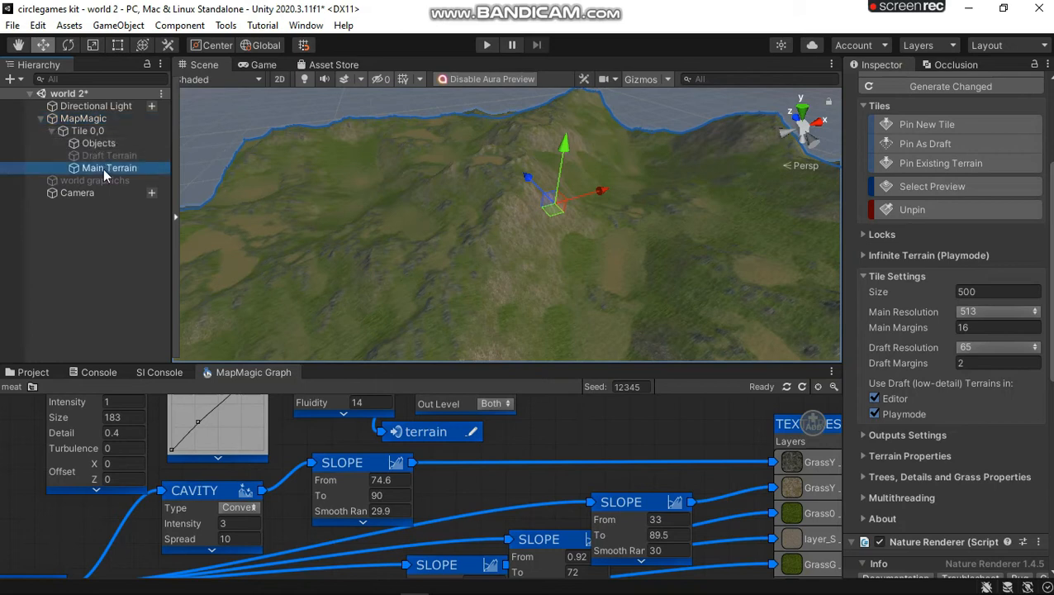
click(105, 167)
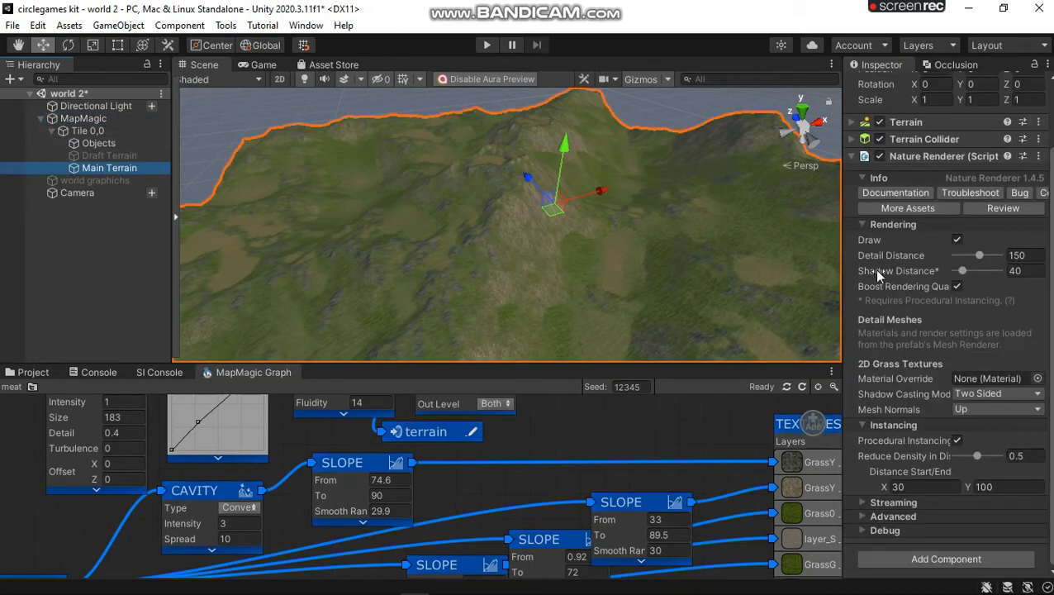
click(851, 157)
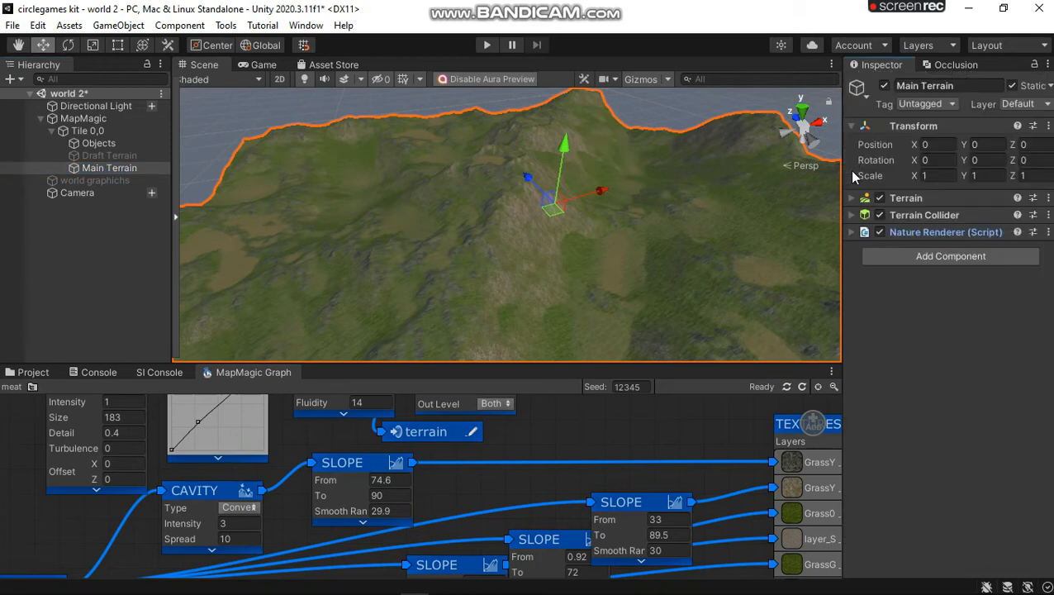
click(912, 253)
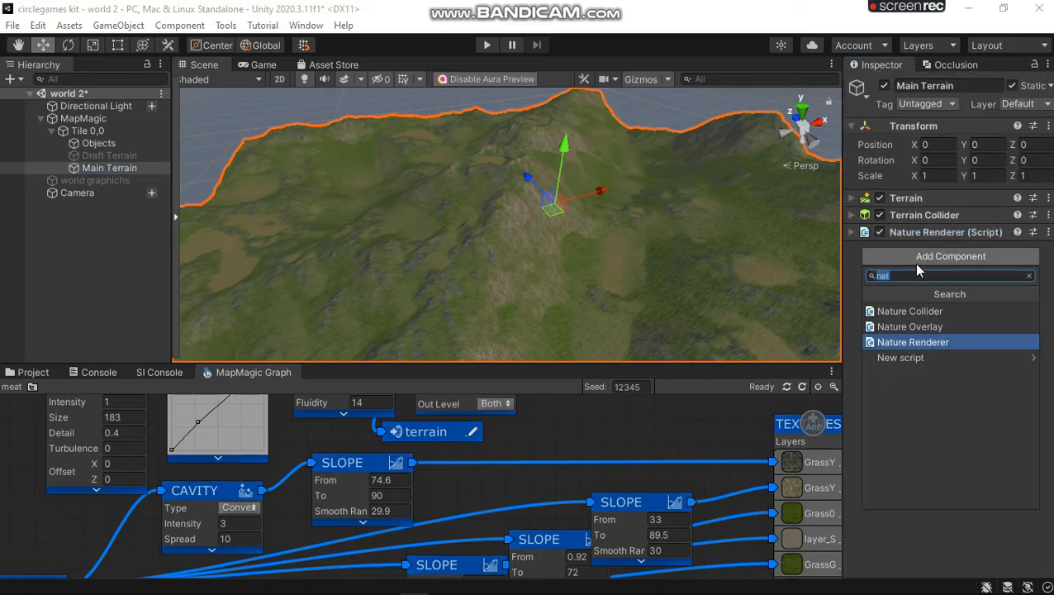
text(micr)
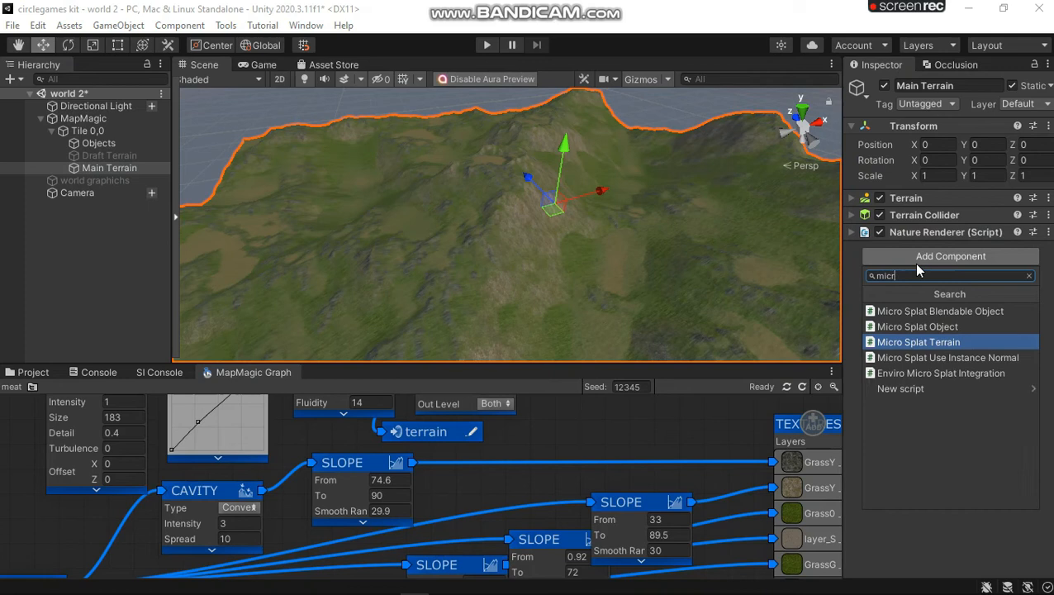
click(892, 342)
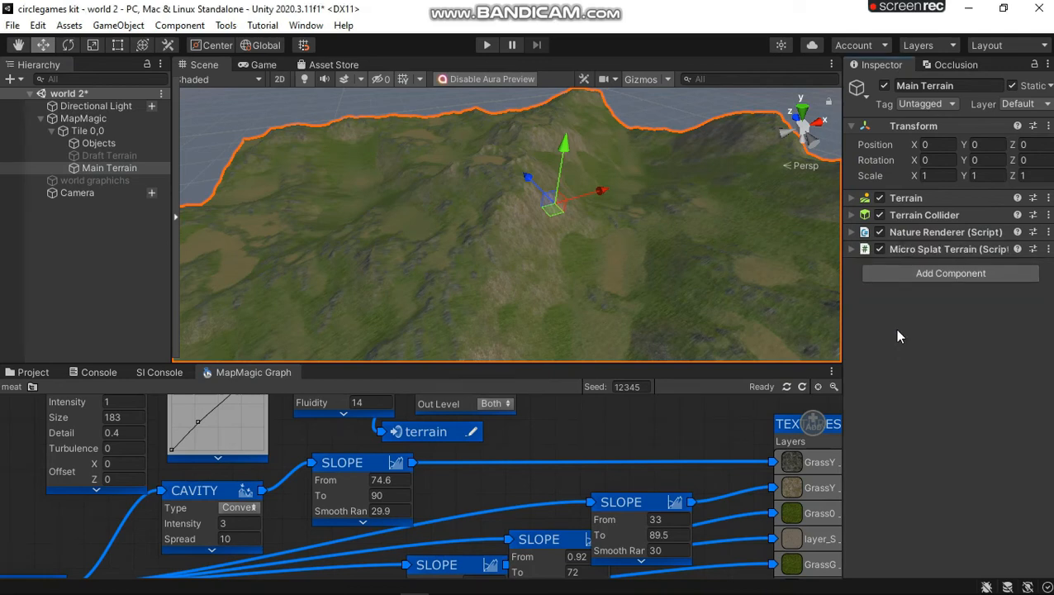
Step: Choose the Enviro integration in the Main Terrain's Micro Splat Terrain component and deselect the object
click(853, 249)
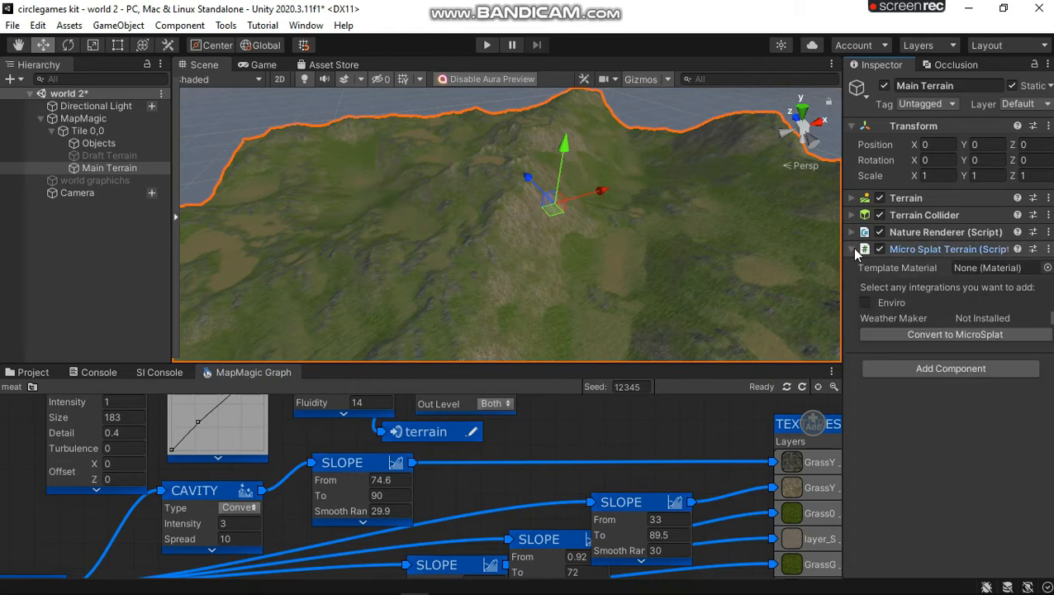
click(865, 302)
click(66, 257)
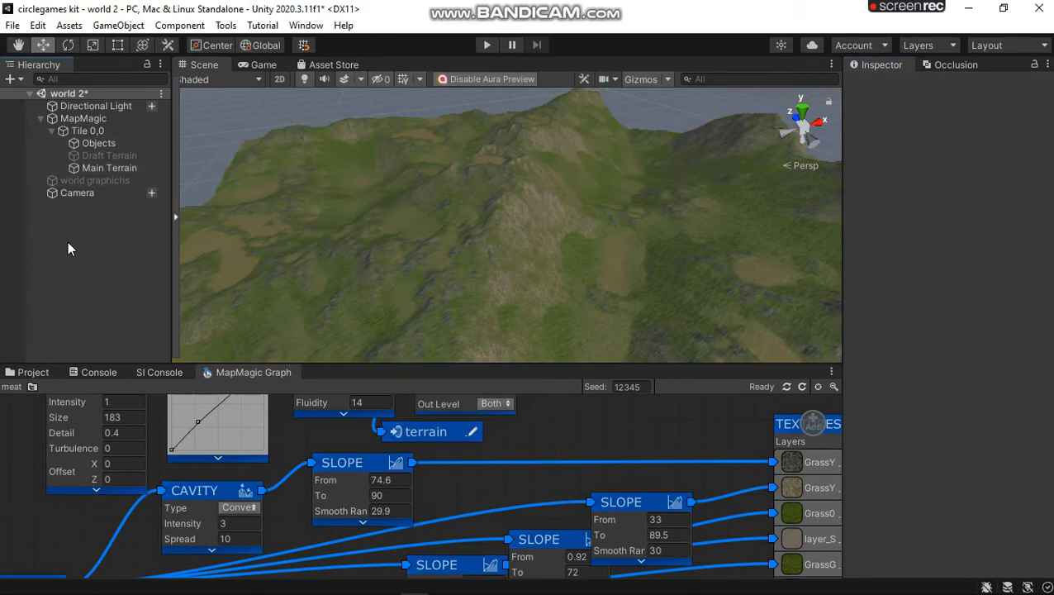
Step: Create an Enviro Sky Manager in the world 2 scene and look through its setup options
click(118, 26)
mouse_move(73, 32)
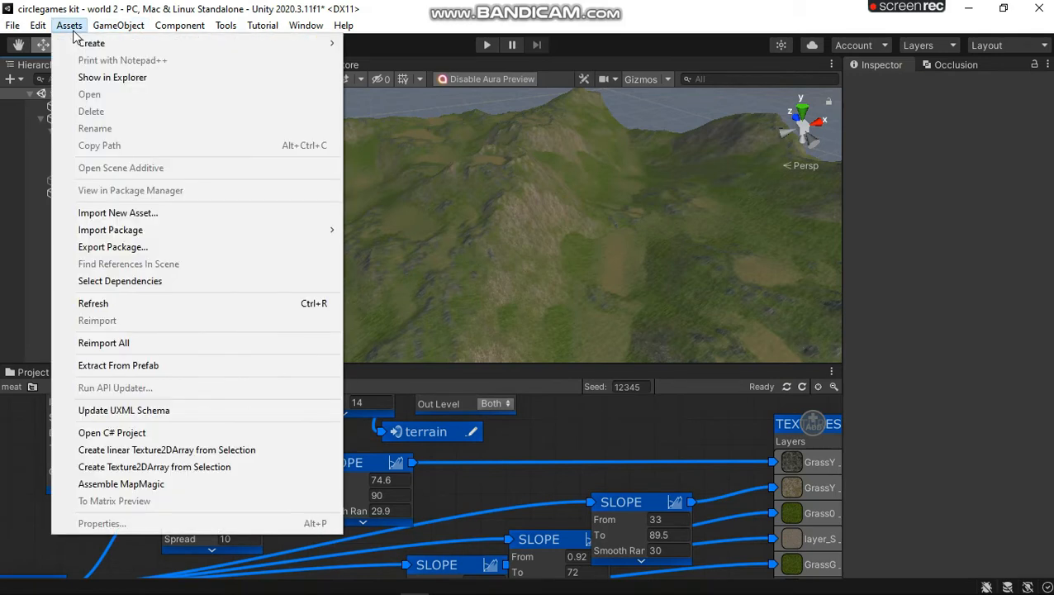
mouse_move(242, 44)
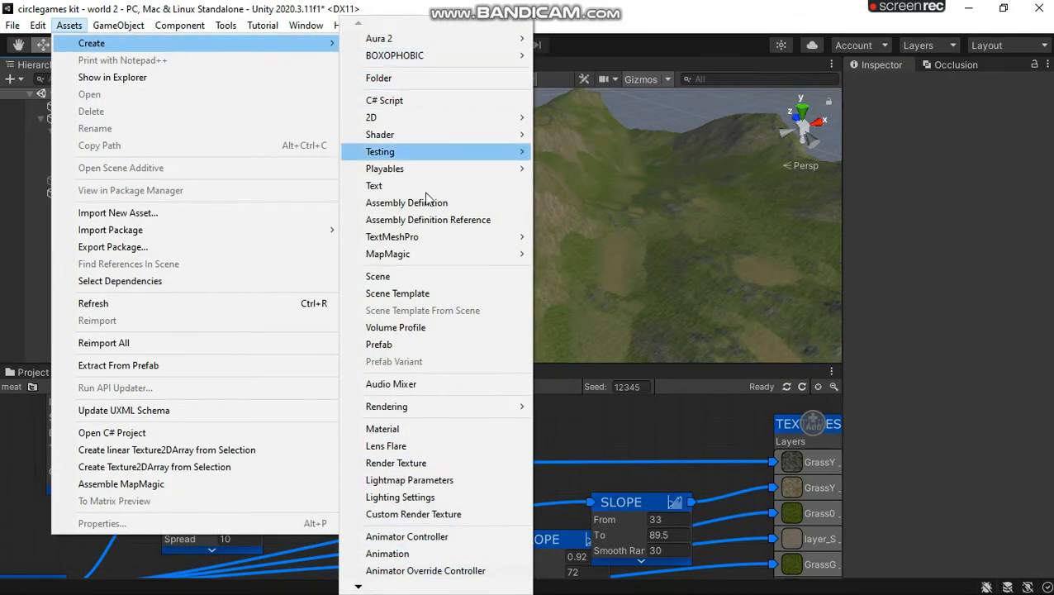
mouse_move(359, 586)
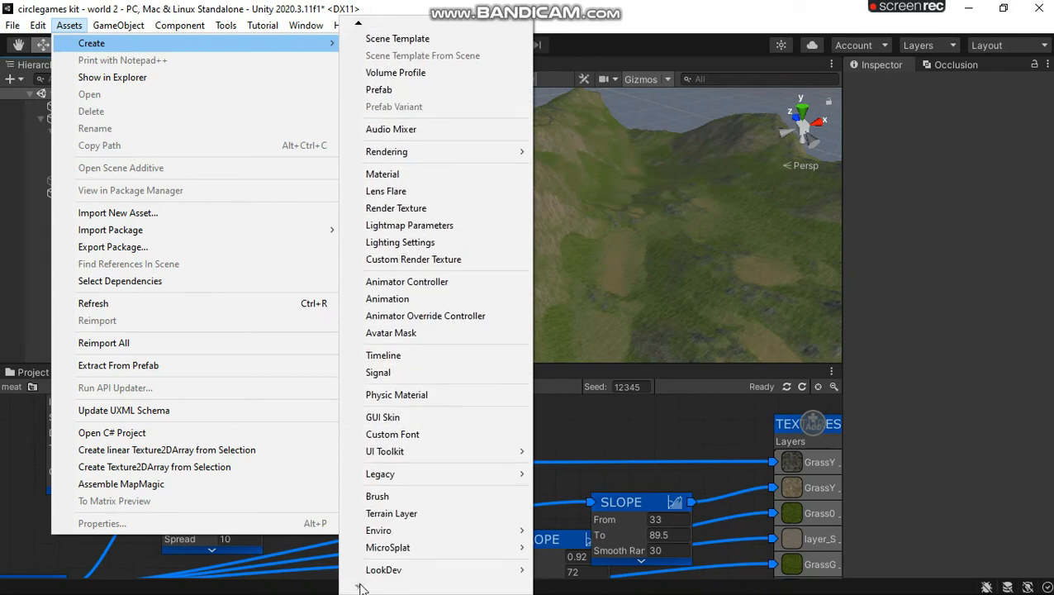
mouse_move(461, 531)
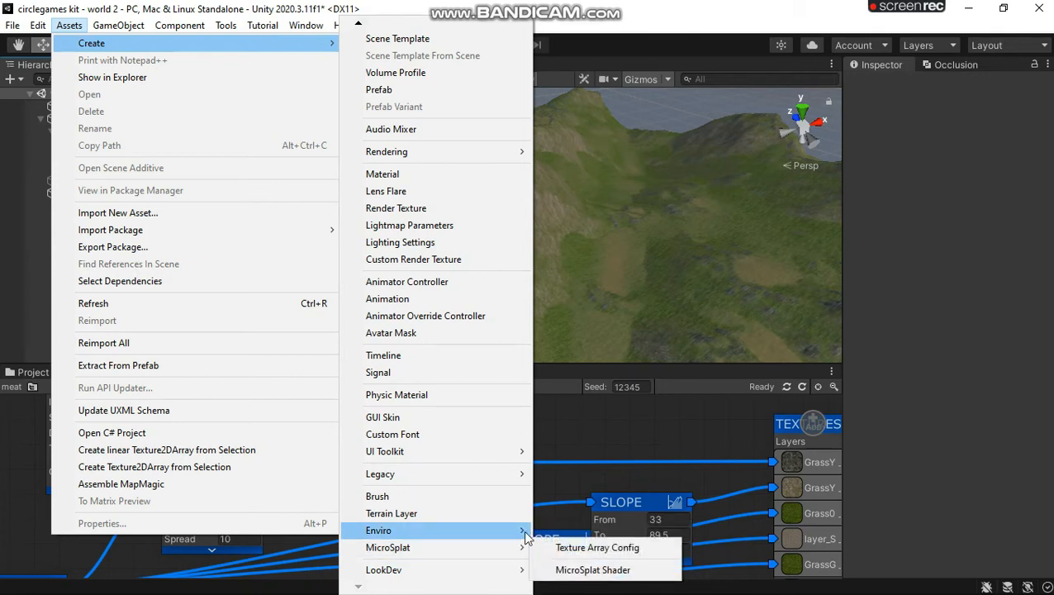
mouse_move(525, 529)
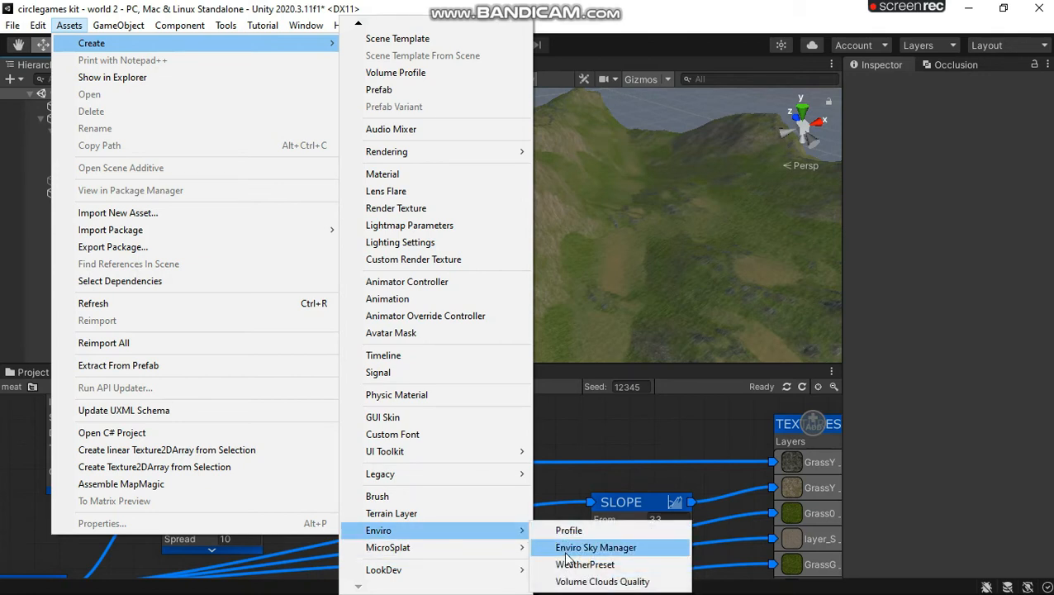
click(595, 547)
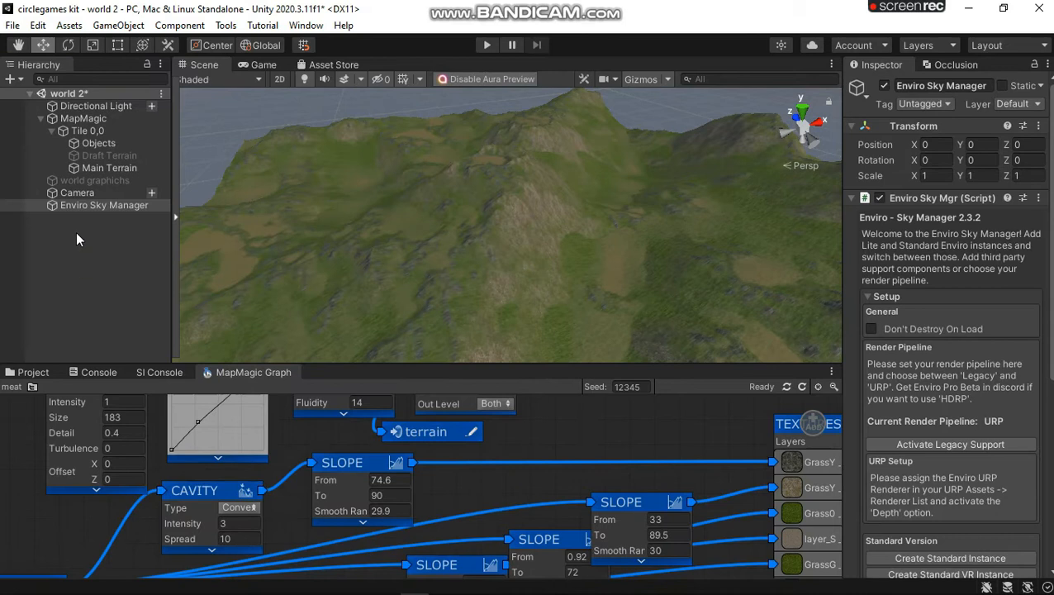
scroll(917, 346, down, 6)
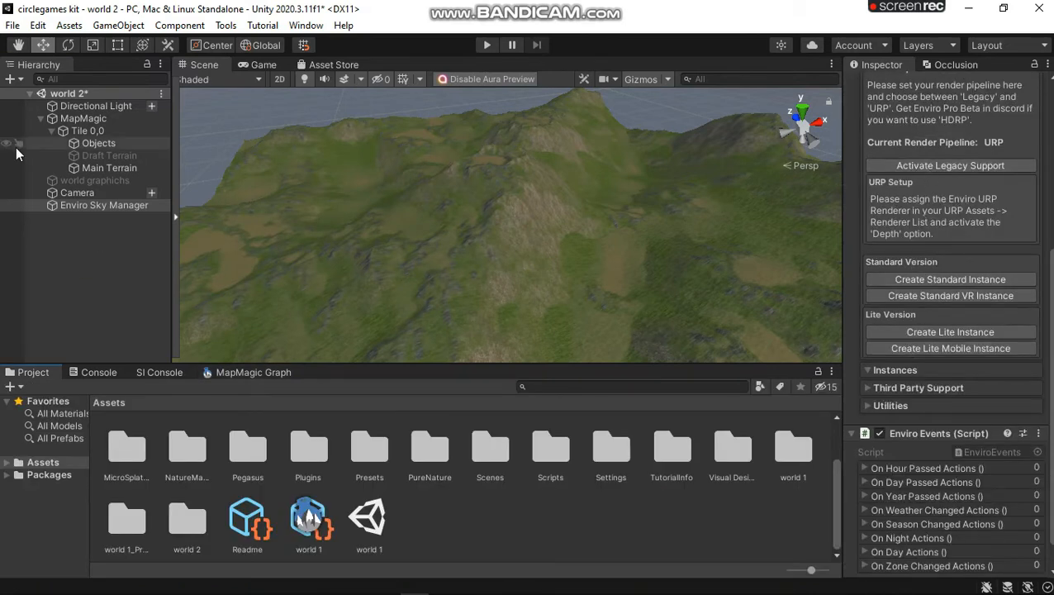
Step: Locate the UniversalRP-HighQuality pipeline asset through the Graphics project settings and open its properties
click(38, 26)
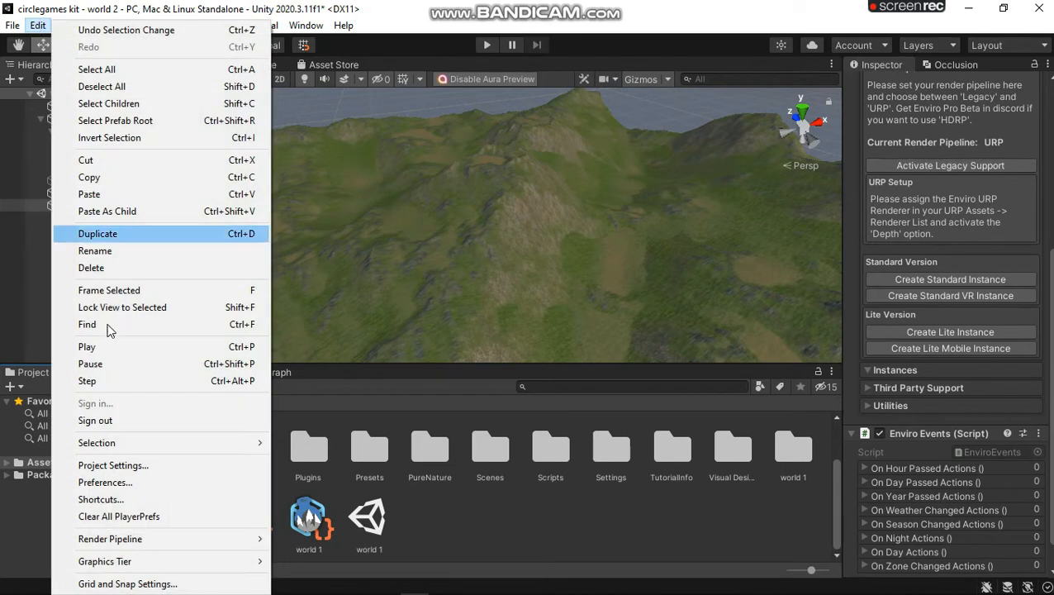
click(119, 463)
drag(813, 113, 417, 118)
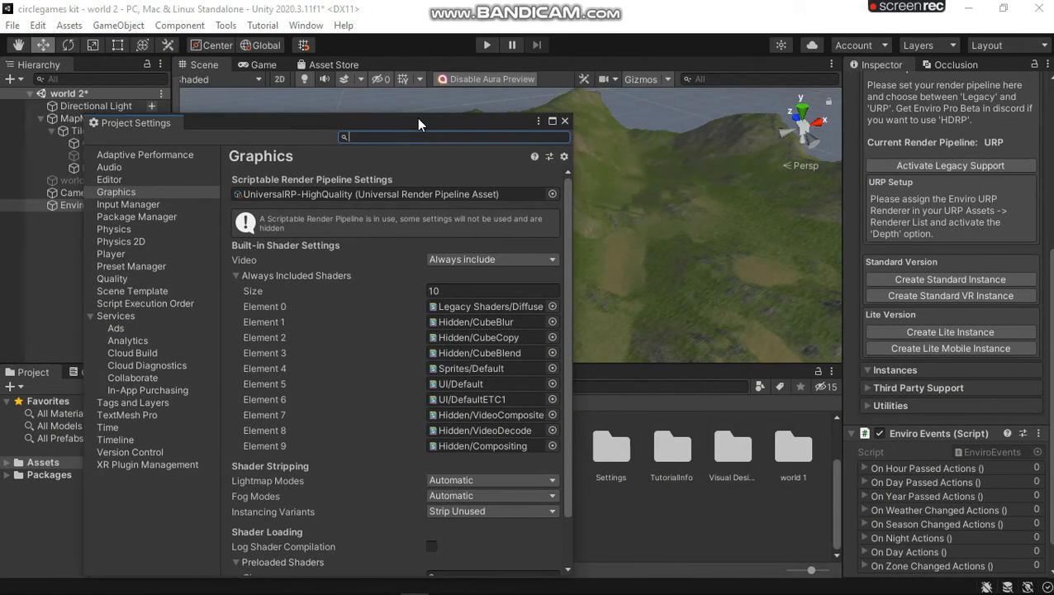
click(388, 193)
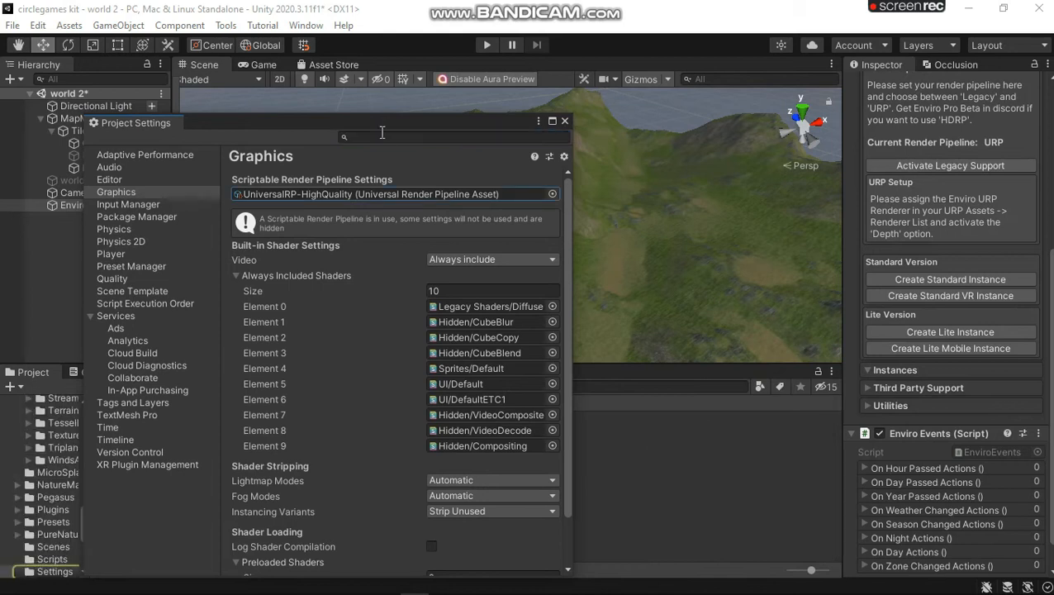
click(565, 121)
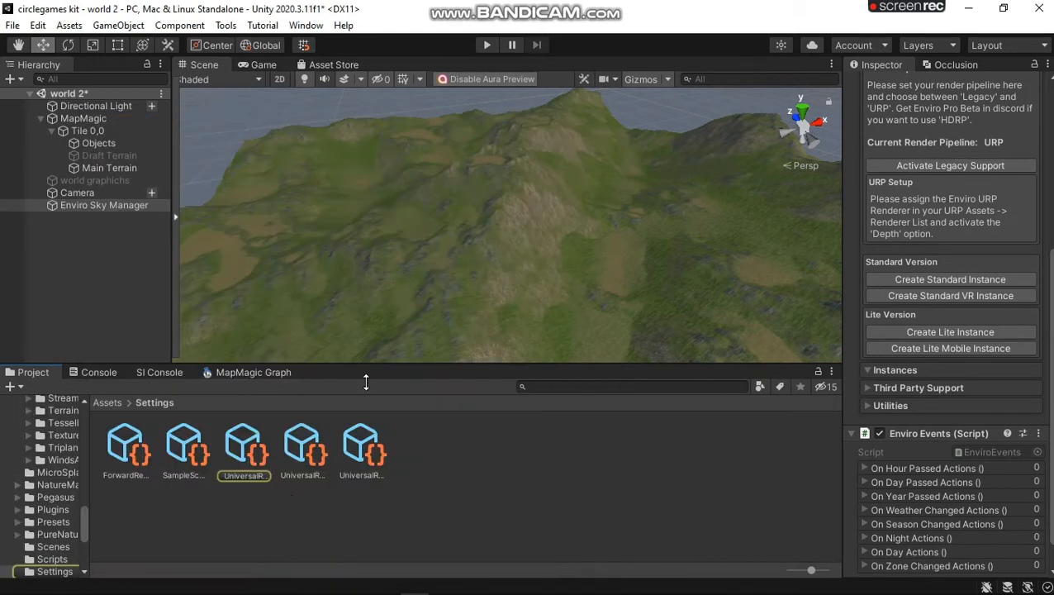
click(259, 448)
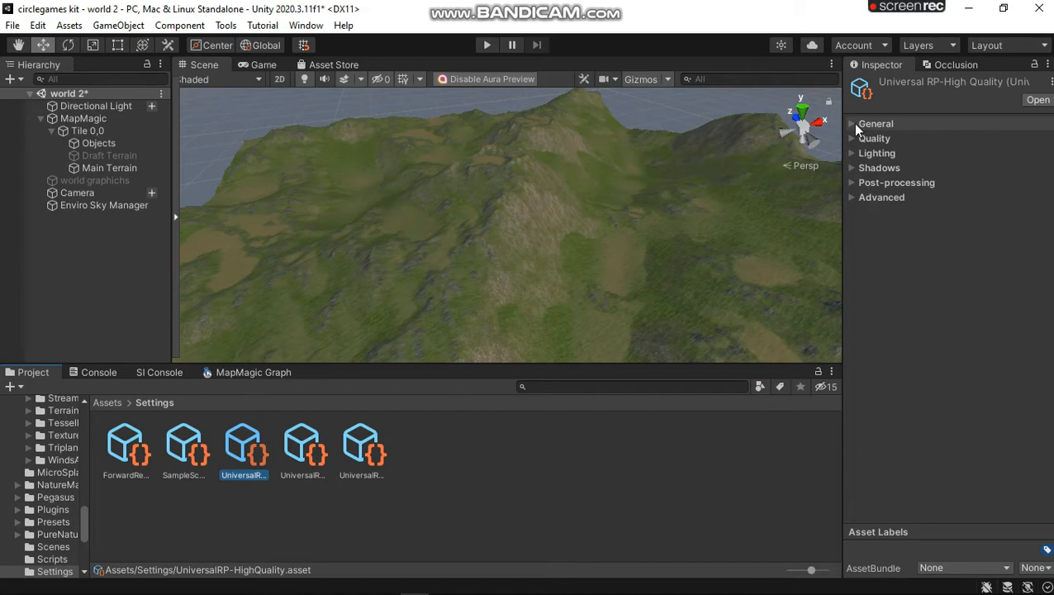
Step: Examine the General, Quality, Lighting, Shadows, Post-processing and Advanced settings of the UniversalRP-HighQuality asset
click(855, 126)
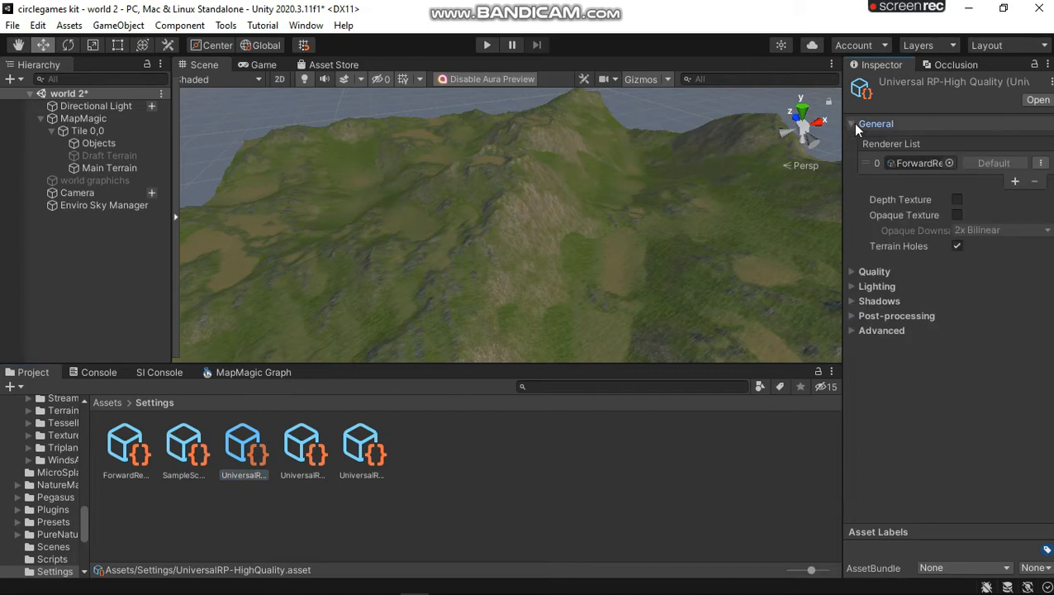
click(855, 125)
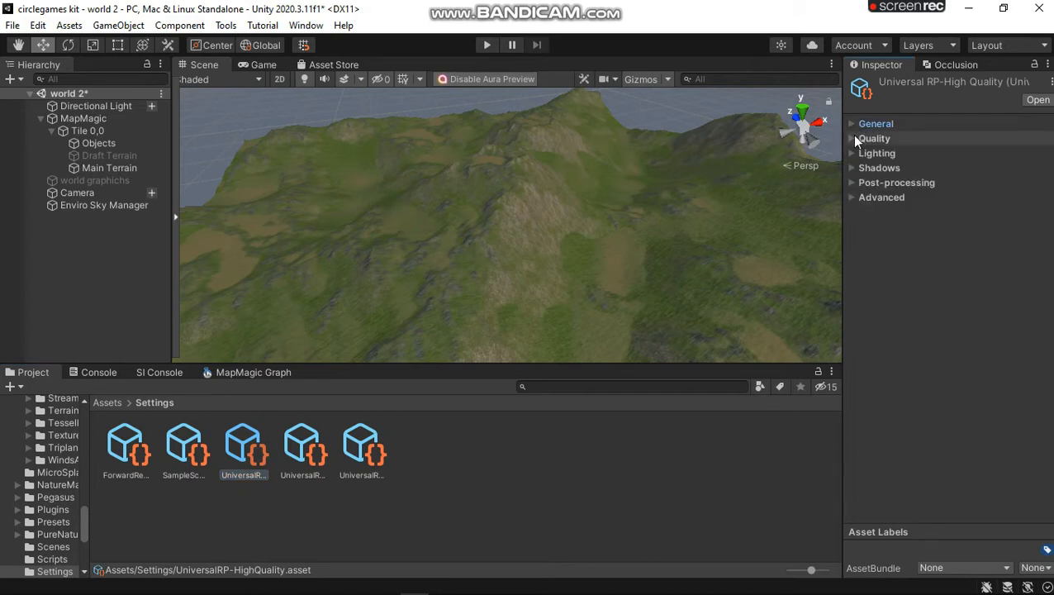
click(854, 138)
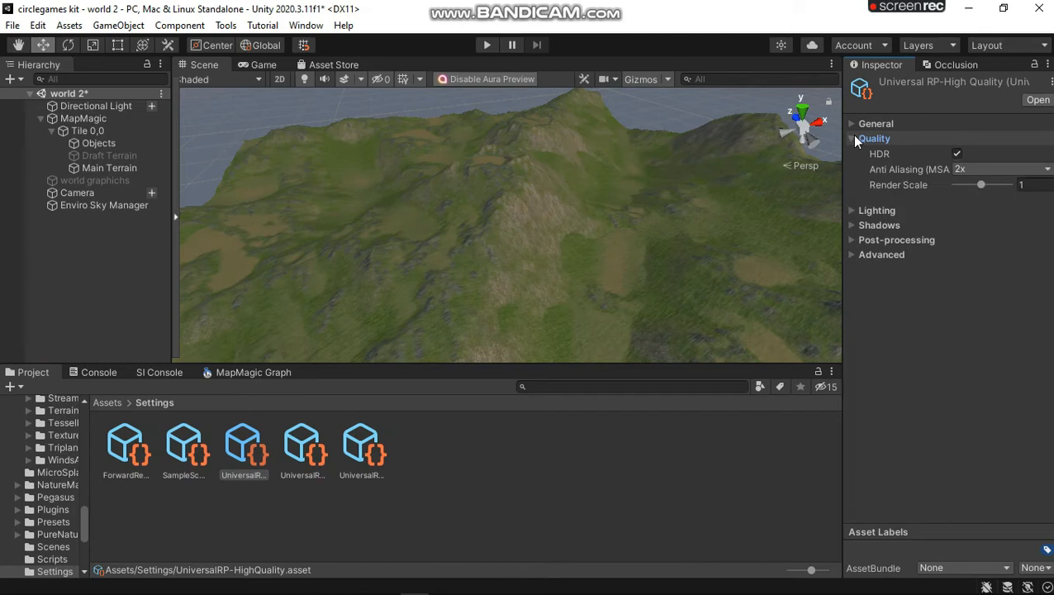
click(854, 139)
click(854, 153)
click(854, 154)
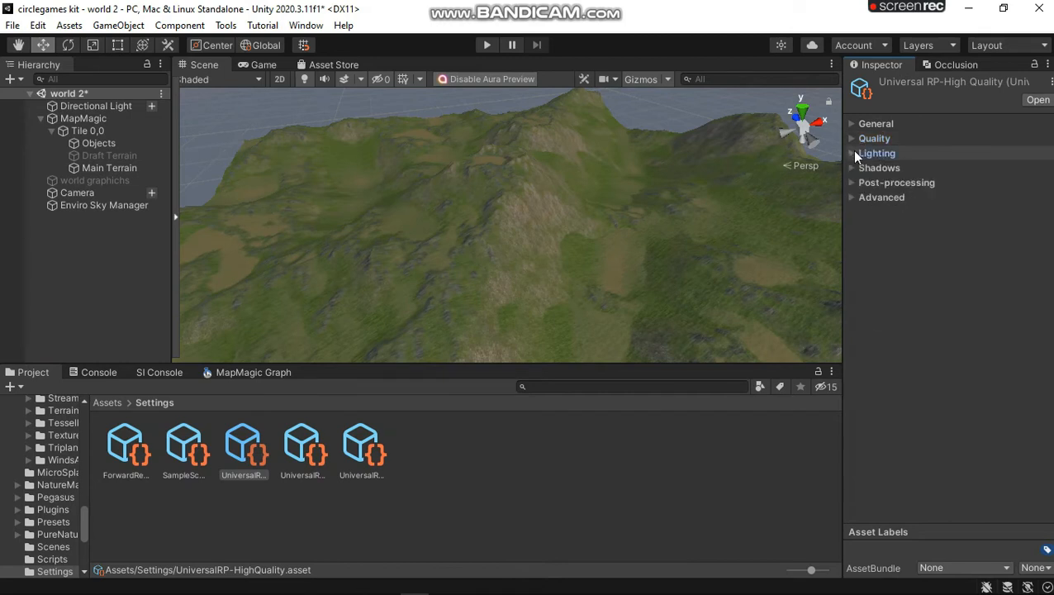
click(854, 169)
click(853, 169)
click(853, 182)
click(853, 183)
click(853, 197)
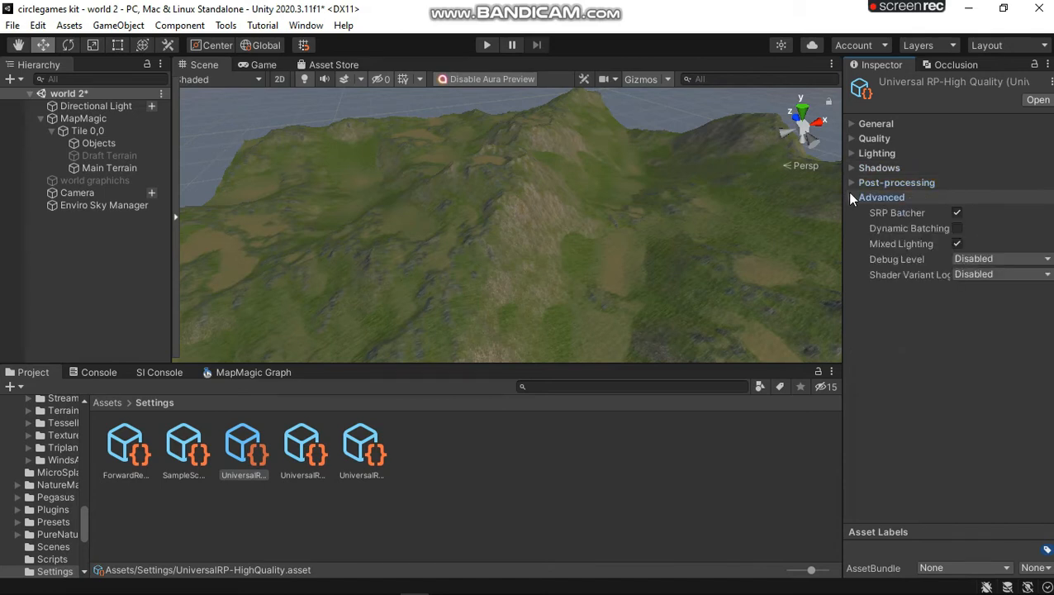
click(852, 197)
click(854, 183)
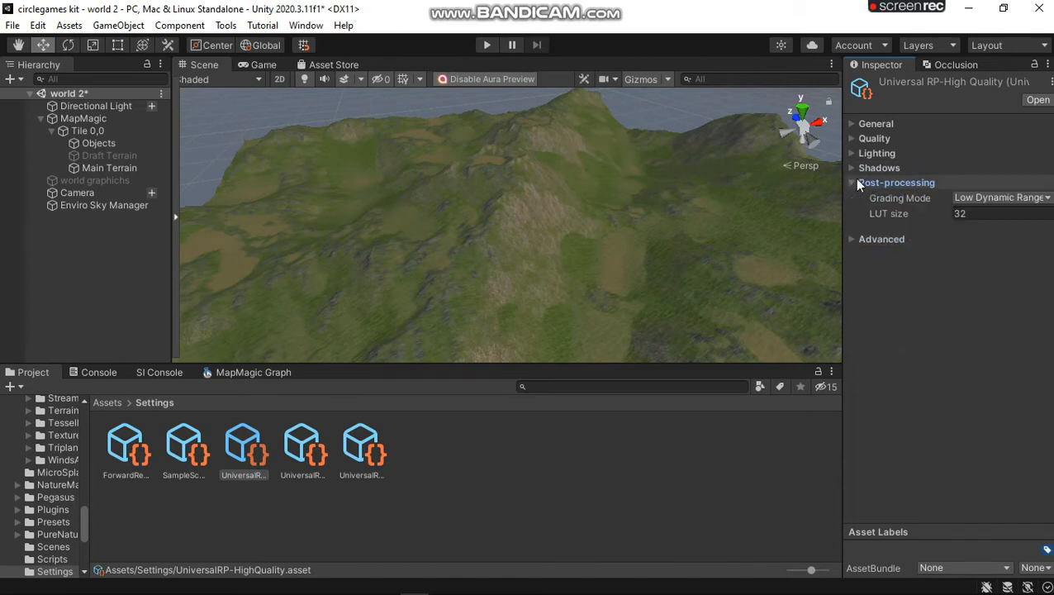
click(983, 198)
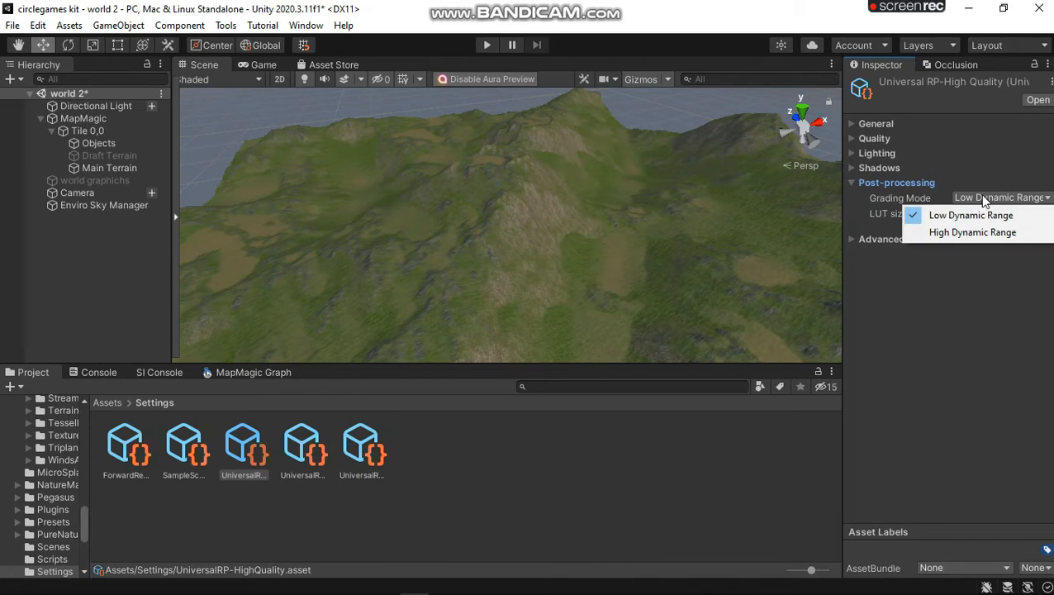
click(856, 181)
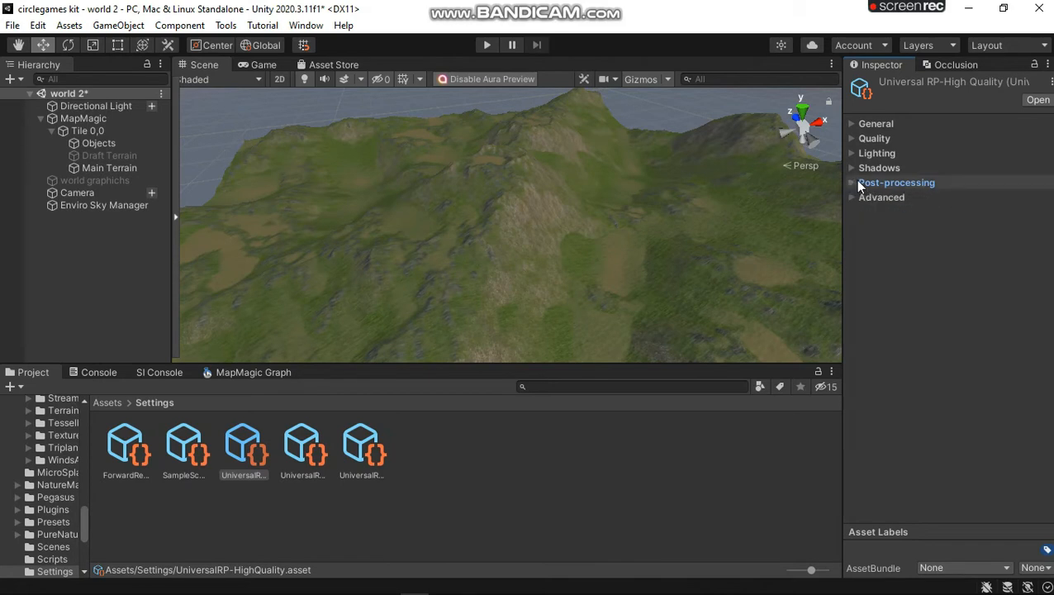
Step: Reopen the Enviro Sky Manager's properties and read its render pipeline, URP setup and instance options
click(41, 278)
click(82, 205)
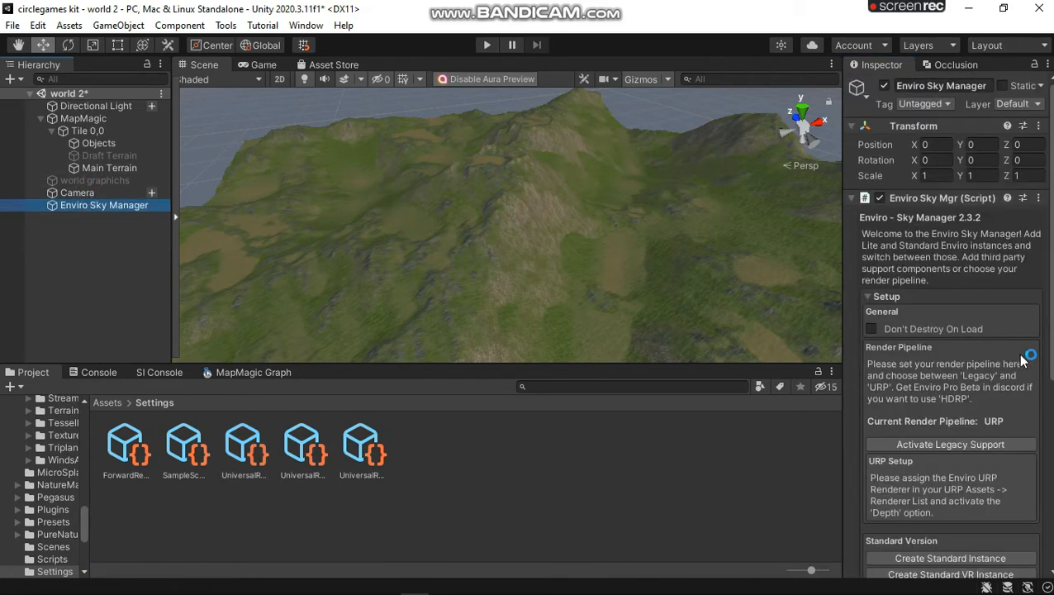
scroll(930, 376, down, 3)
click(960, 283)
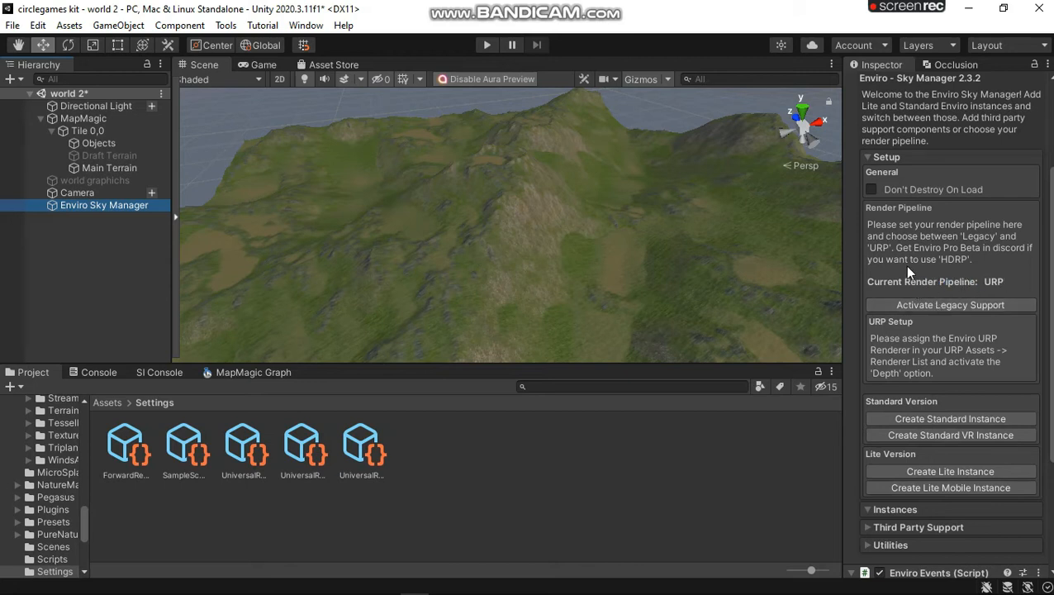
scroll(925, 388, down, 3)
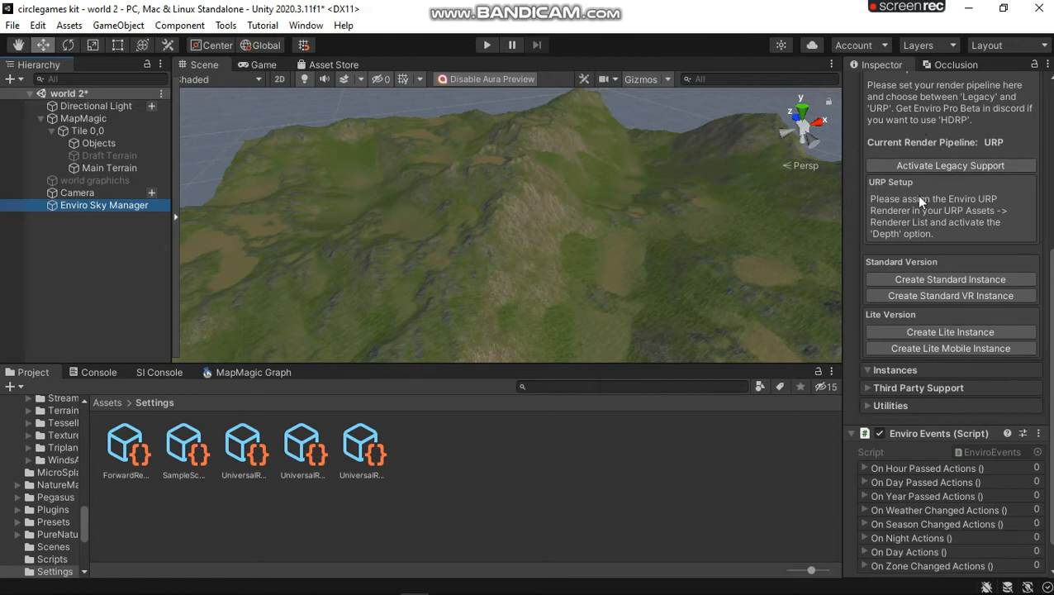
scroll(916, 194, up, 6)
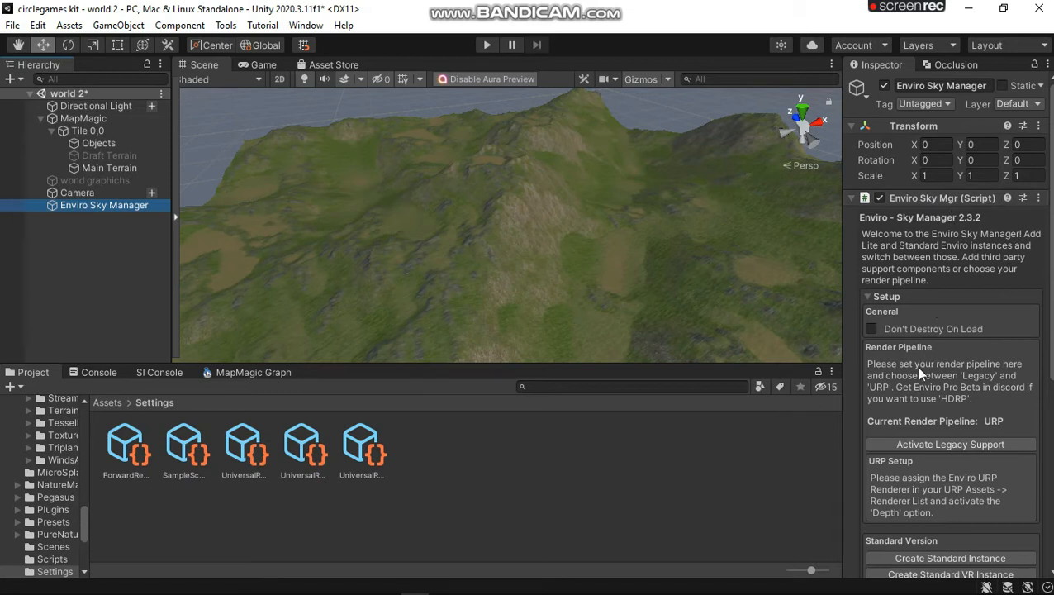
scroll(920, 373, down, 3)
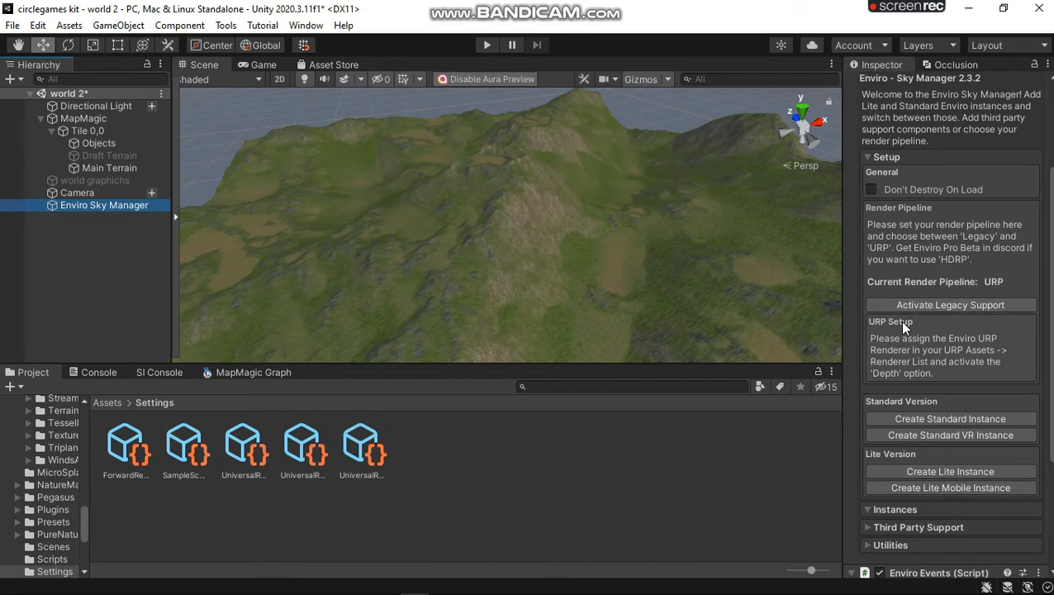
scroll(891, 436, down, 3)
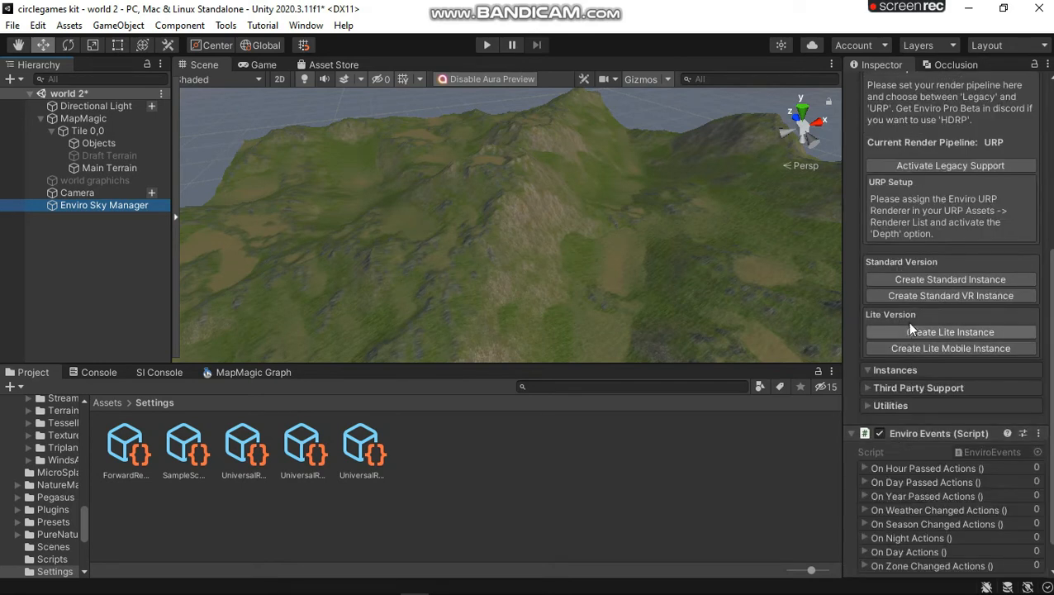
Step: Create a Standard Enviro instance from the Enviro Sky Manager and view the terrain under its lighting
click(907, 280)
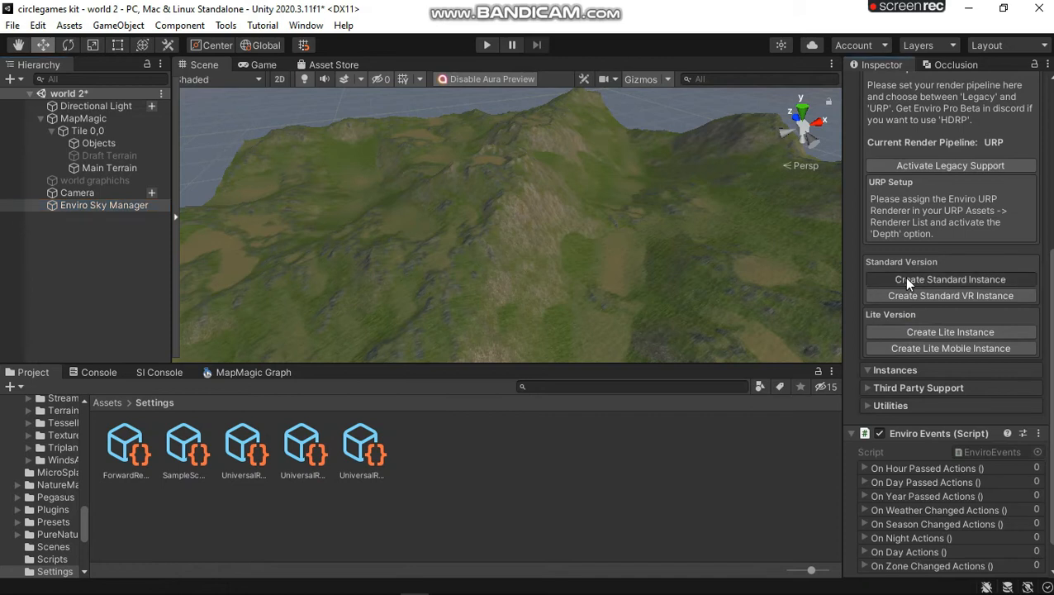
click(907, 331)
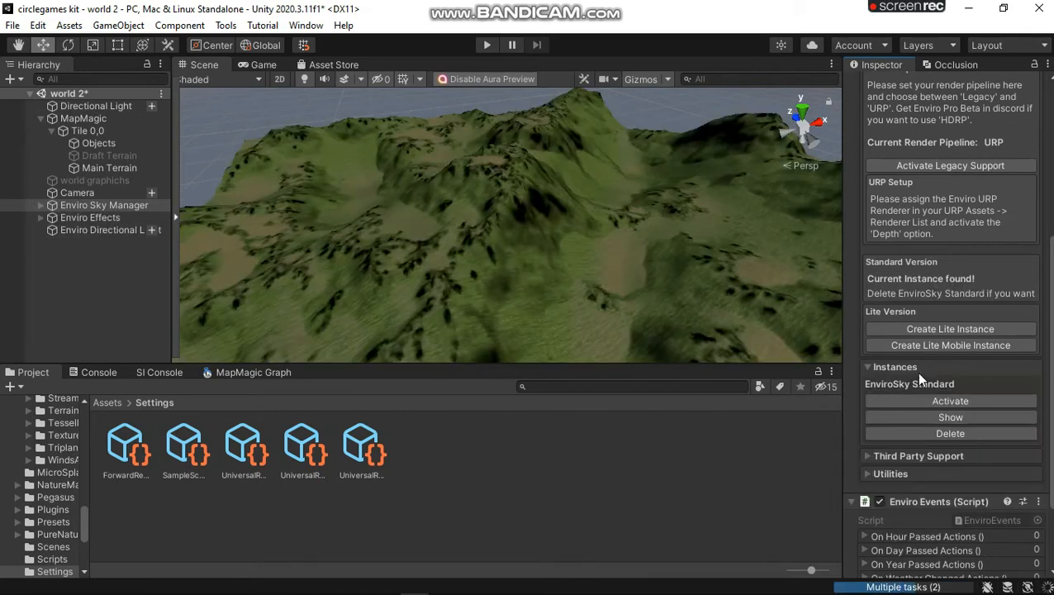
right_drag(495, 322, 548, 254)
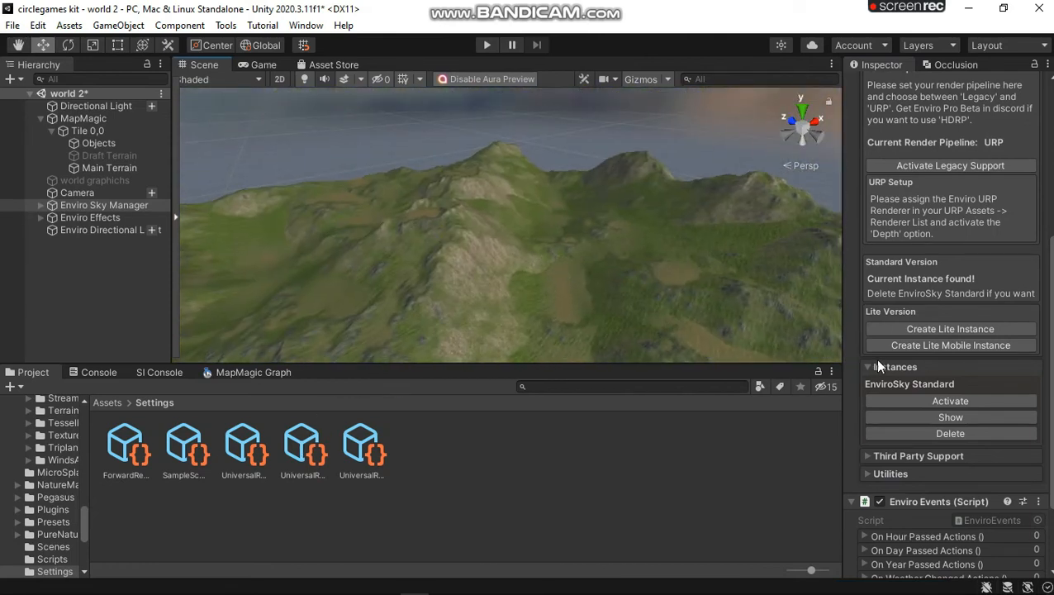
Step: Activate the EnviroSky Standard instance and try to auto-assign its player and camera
click(915, 402)
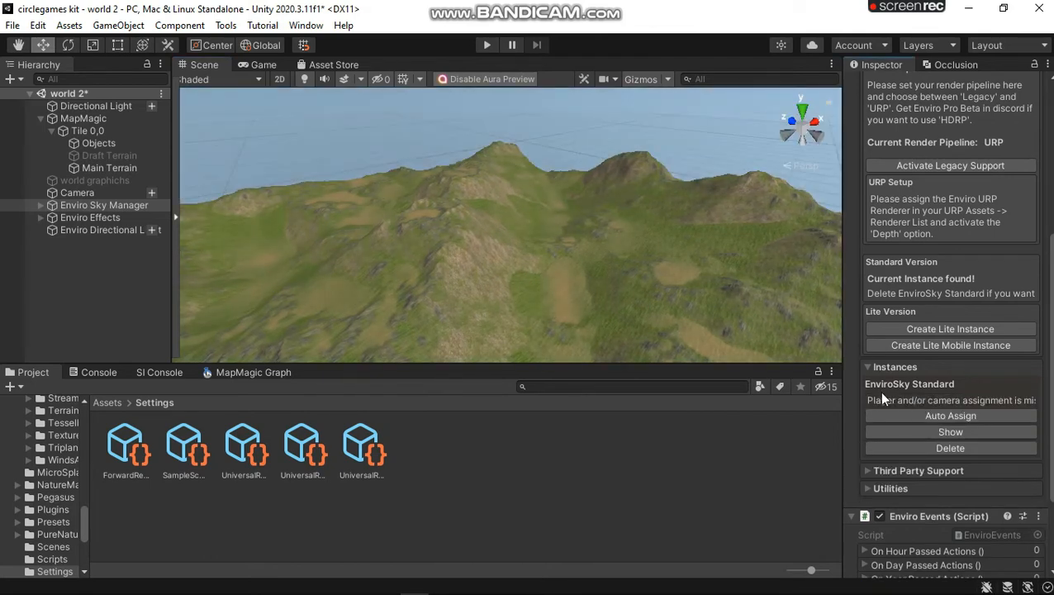
scroll(949, 324, down, 3)
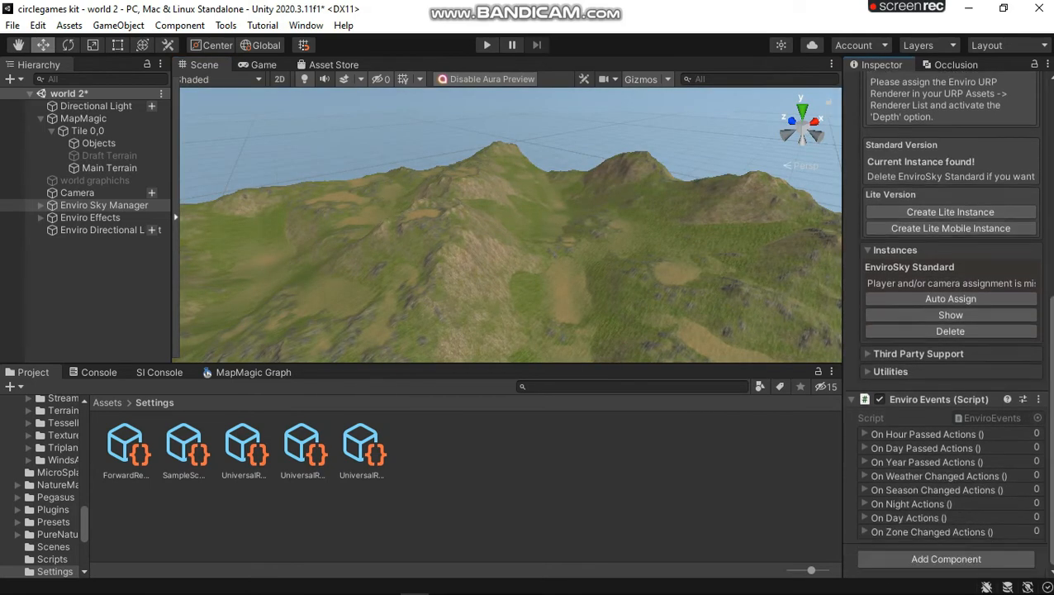
click(931, 297)
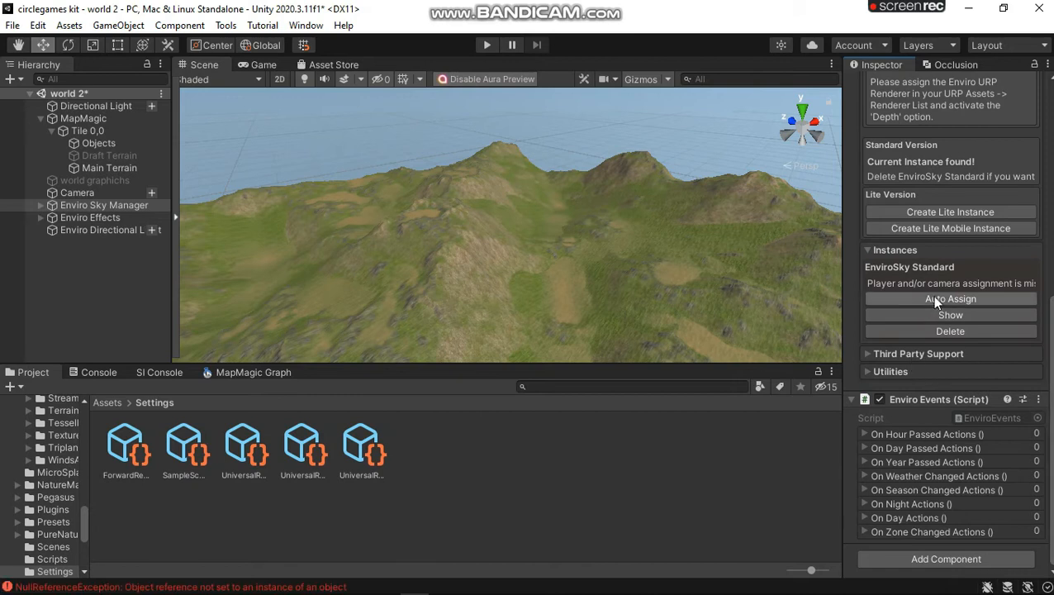
Step: Activate Aura 2 support among the Enviro Sky Manager's miscellaneous third-party integrations
click(868, 354)
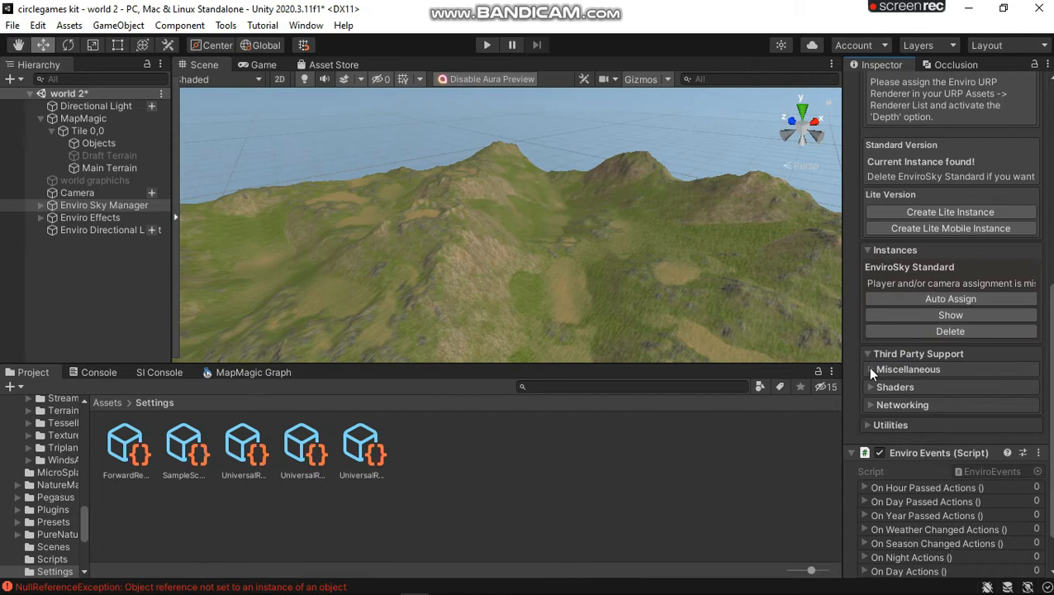
click(867, 367)
scroll(876, 378, down, 3)
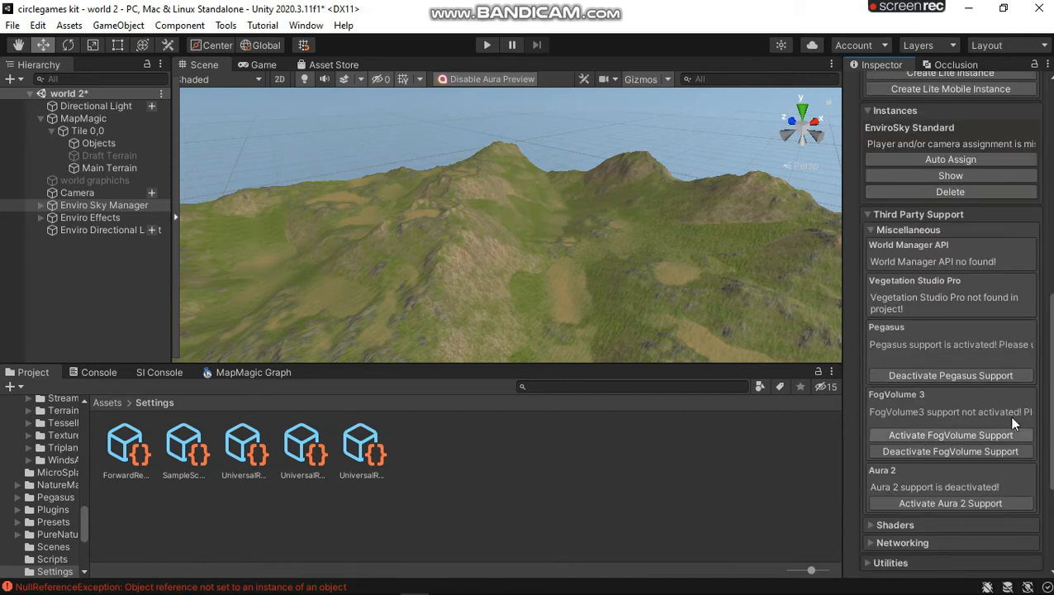
scroll(950, 413, down, 3)
scroll(960, 445, down, 1)
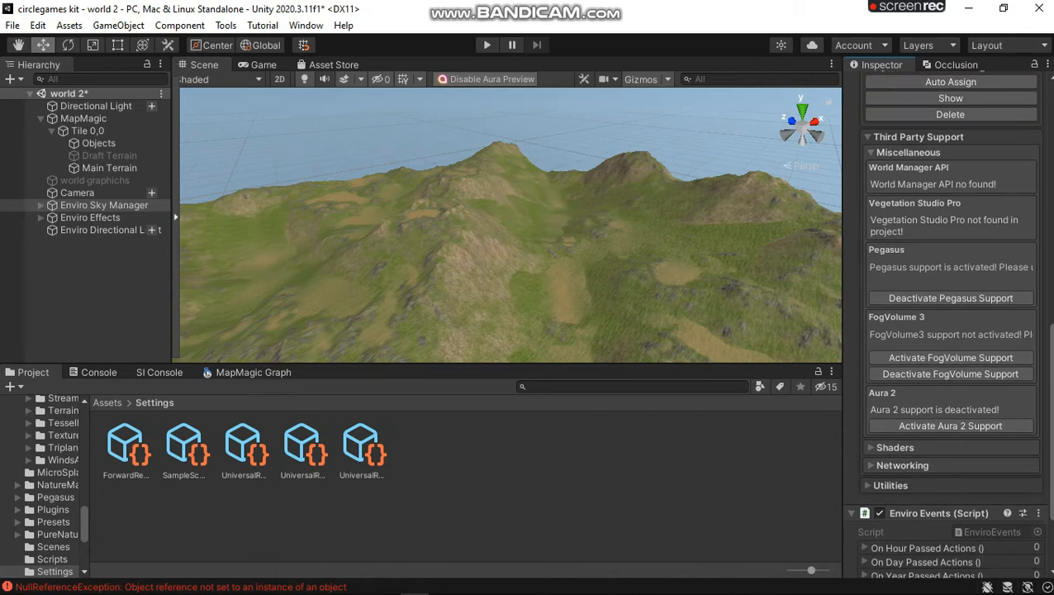
click(948, 417)
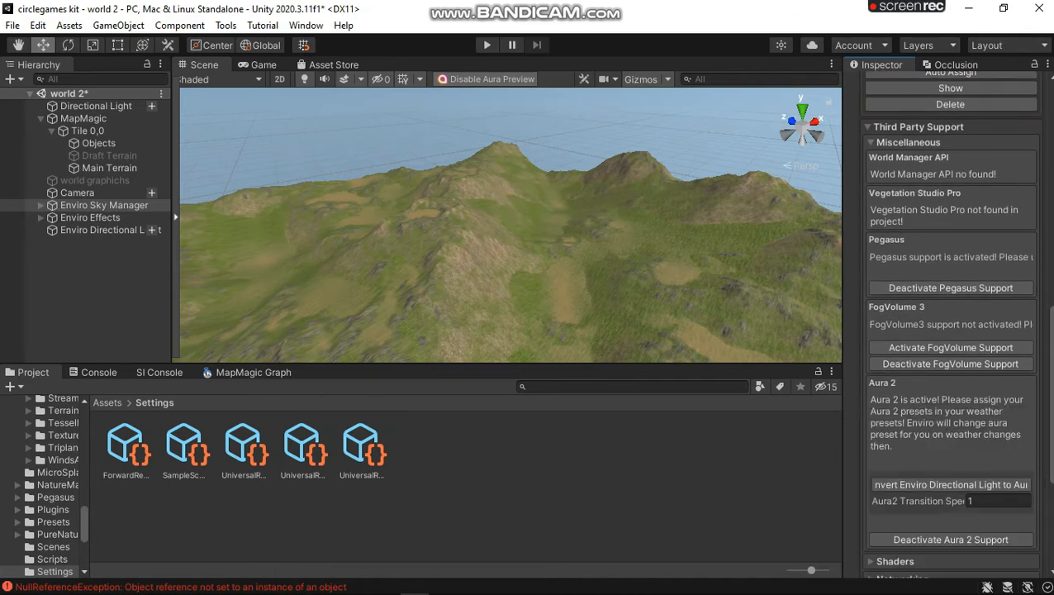
Step: Convert the Enviro directional light to an Aura 2 light in the Enviro Sky Manager
scroll(1015, 416, down, 4)
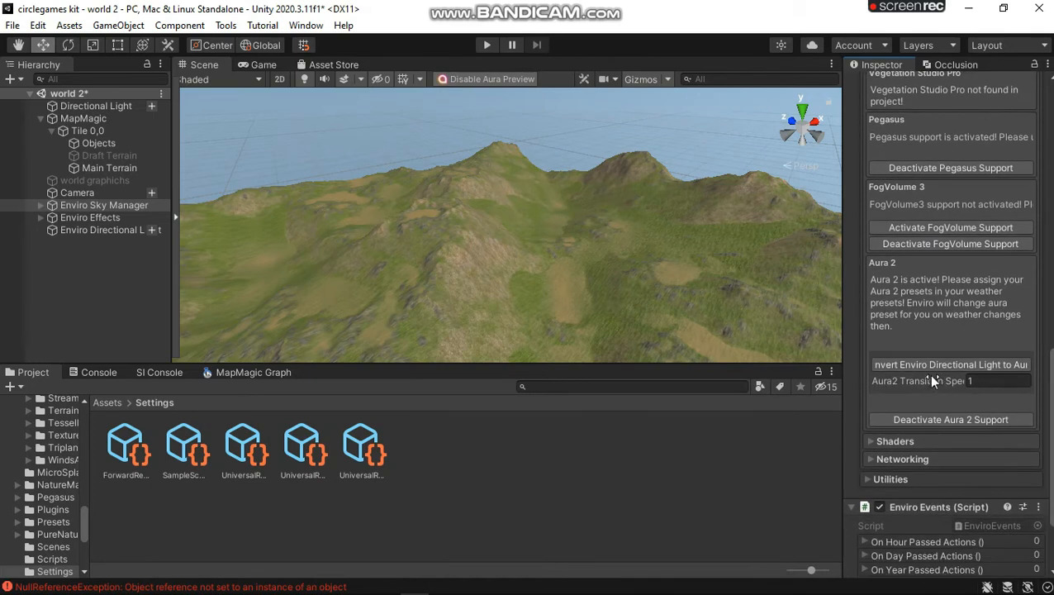
click(921, 362)
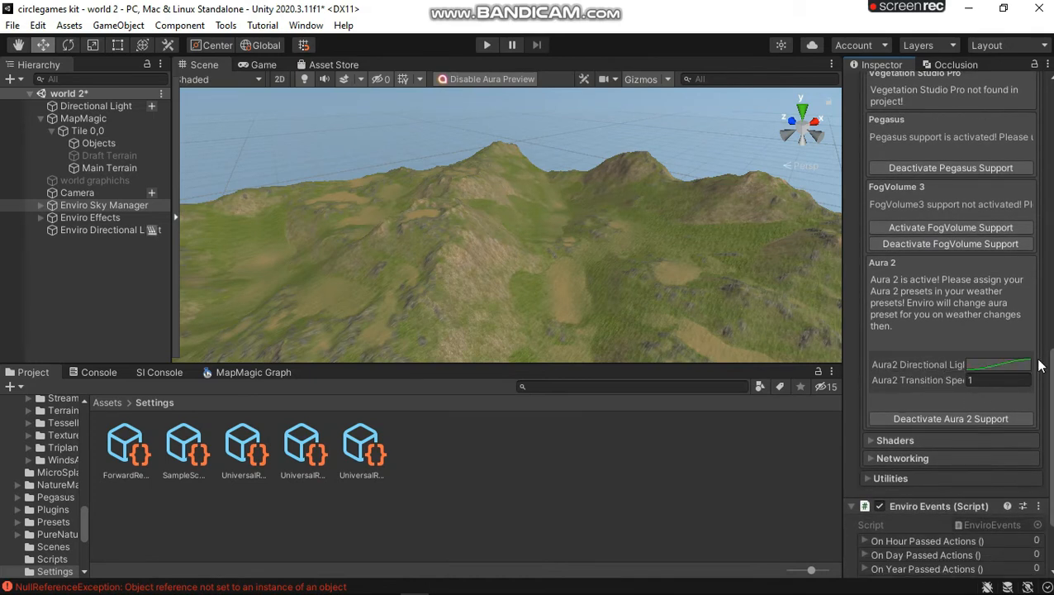
scroll(900, 310, down, 1)
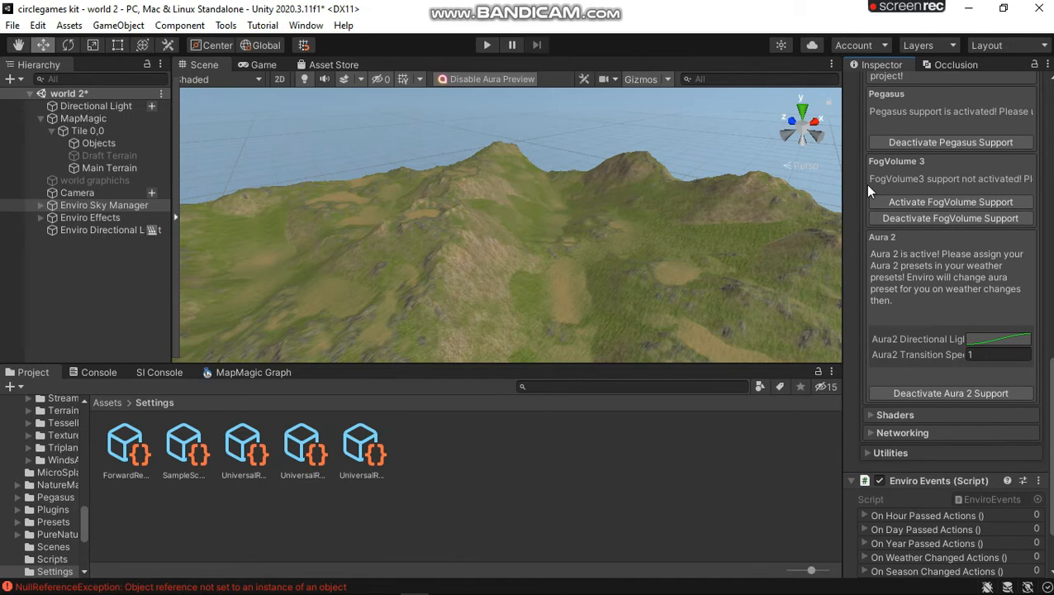
scroll(900, 253, up, 5)
scroll(898, 254, up, 5)
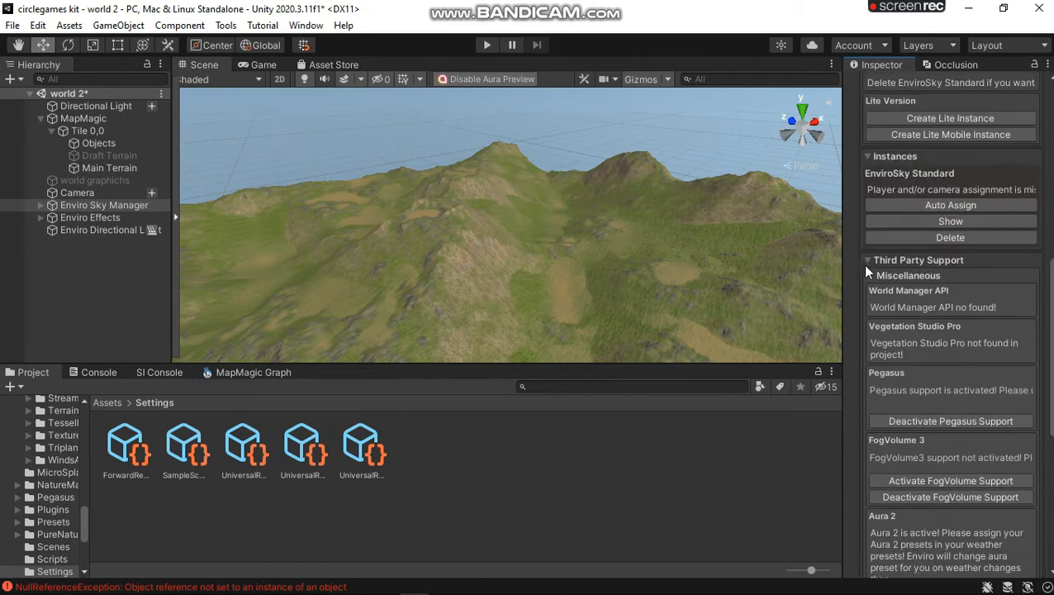
scroll(872, 279, down, 10)
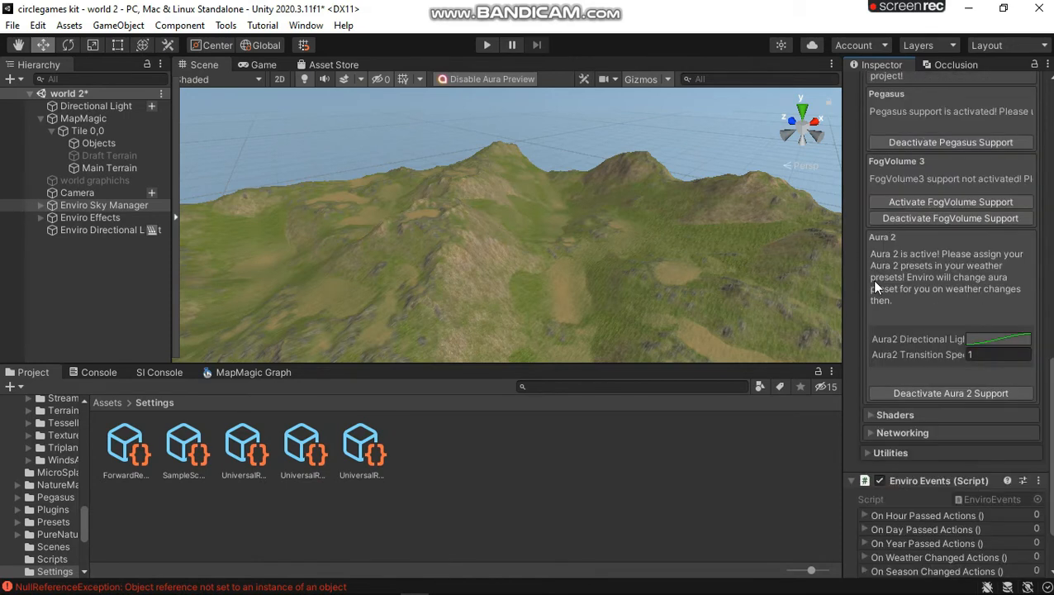
scroll(869, 330, up, 15)
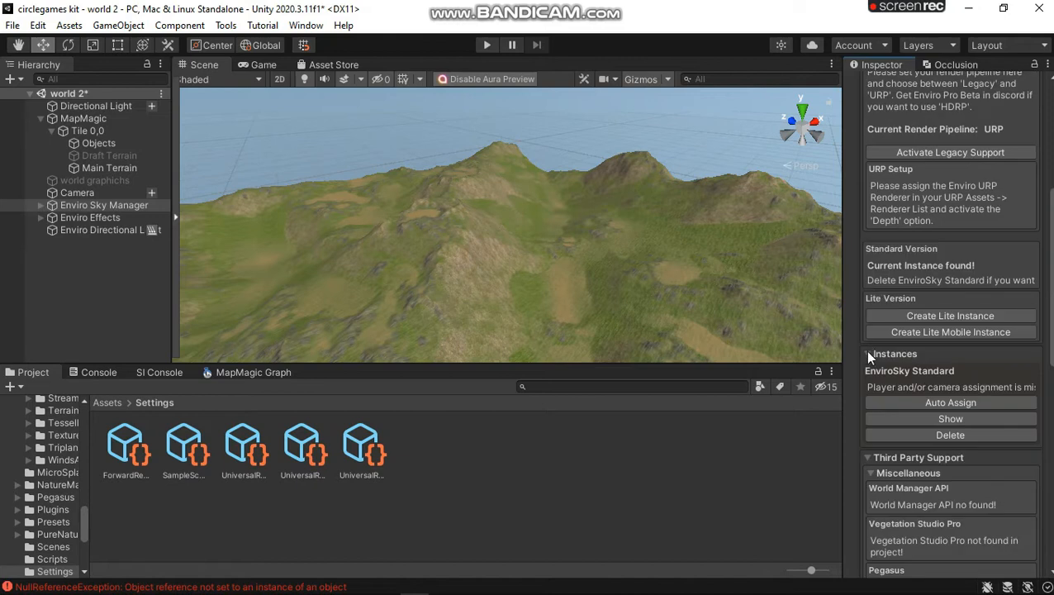
Step: Activate MicroSplat support among the Enviro Sky Manager's third-party shader integrations
scroll(866, 380, down, 5)
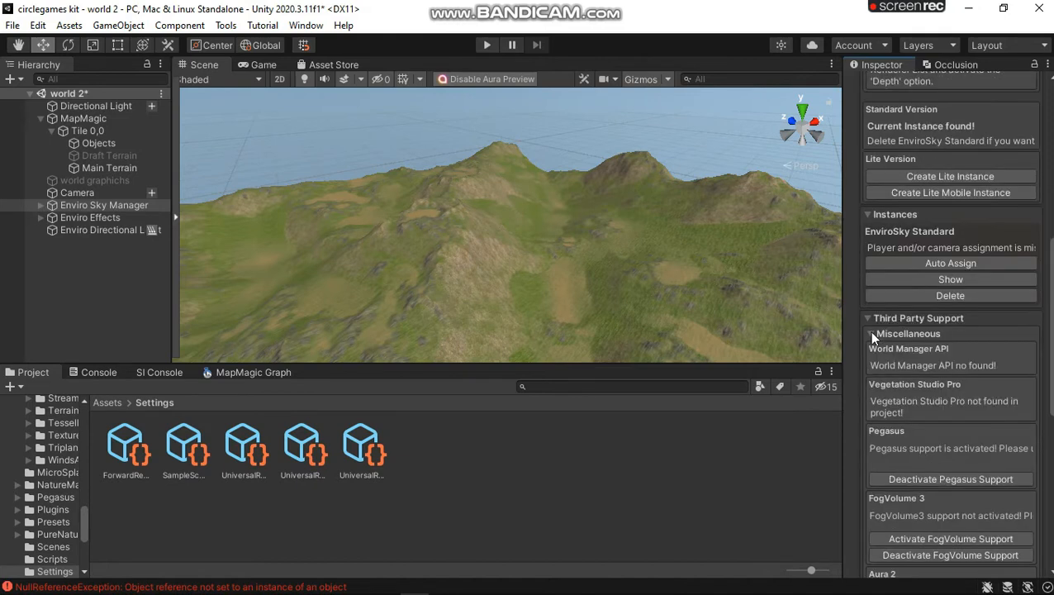
click(870, 332)
click(871, 352)
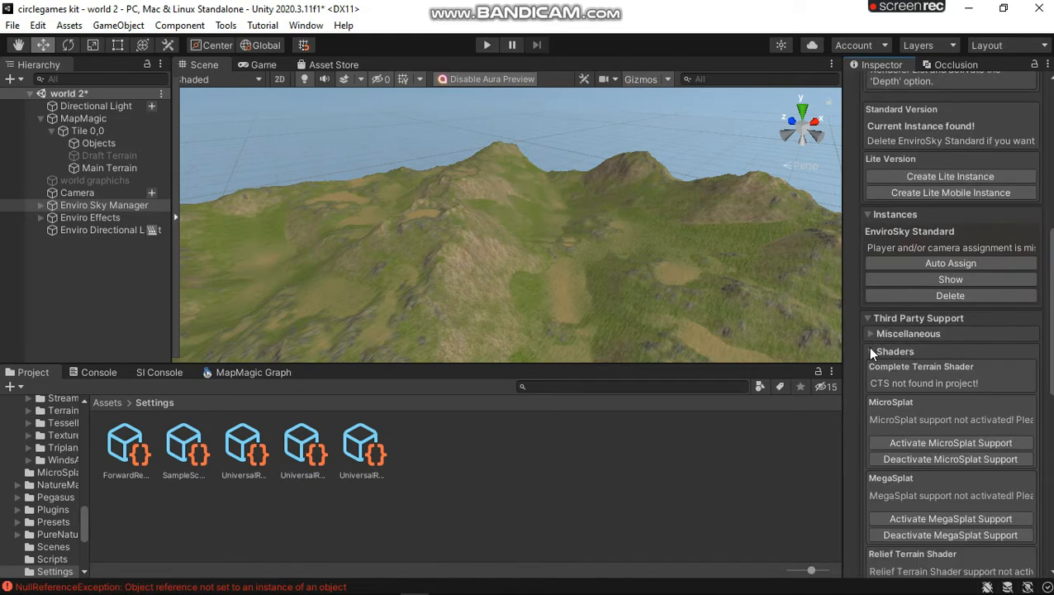
scroll(884, 360, down, 5)
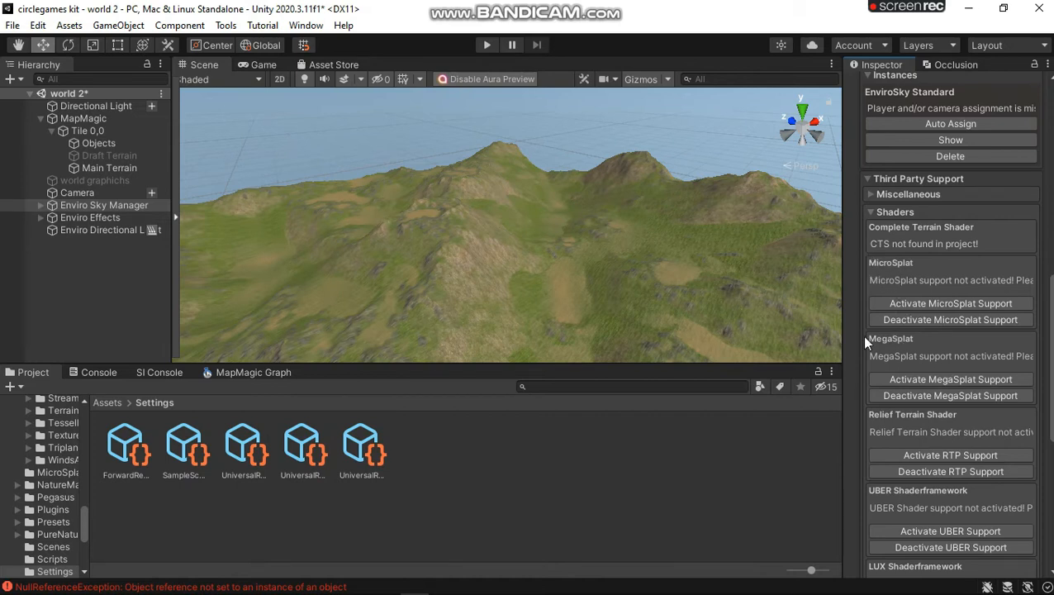
click(918, 306)
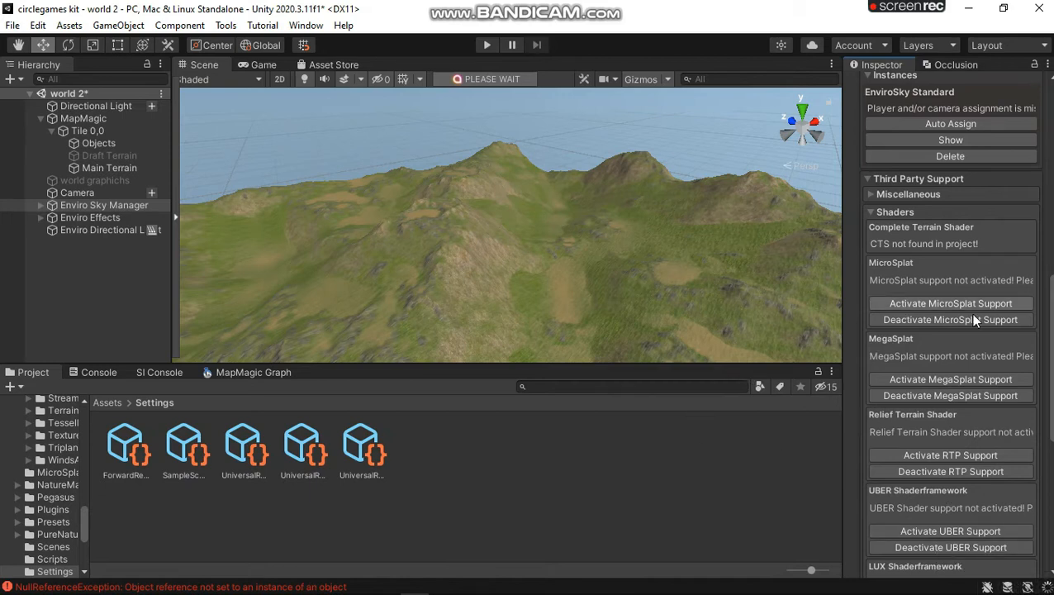
scroll(949, 322, up, 1)
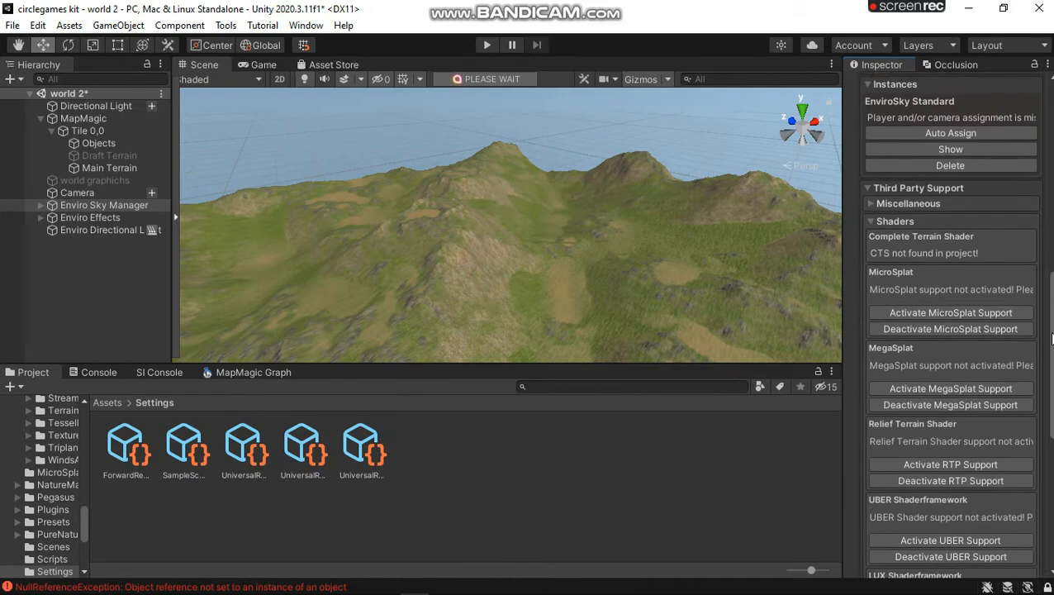
click(869, 222)
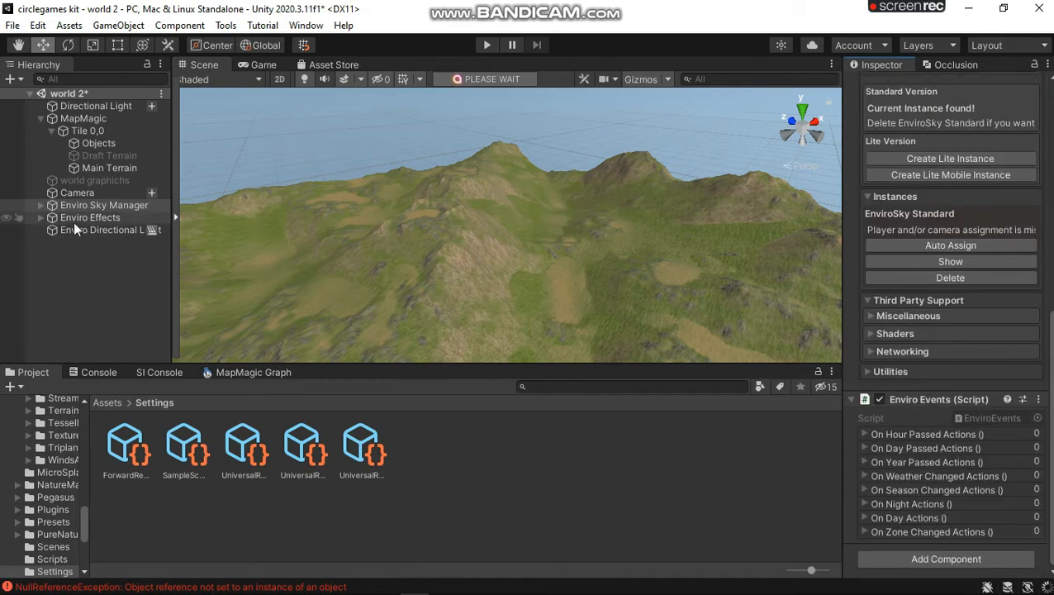
Step: Select Main Terrain and inspect its MicroSplat texturing in the scene from several directions
click(83, 165)
click(864, 302)
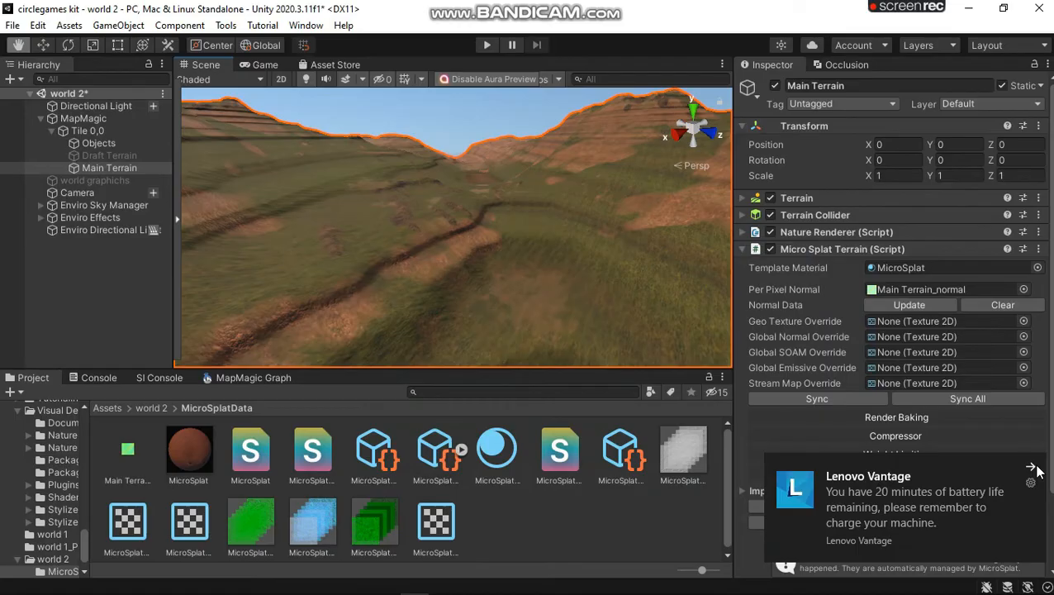
right_drag(538, 219, 116, 236)
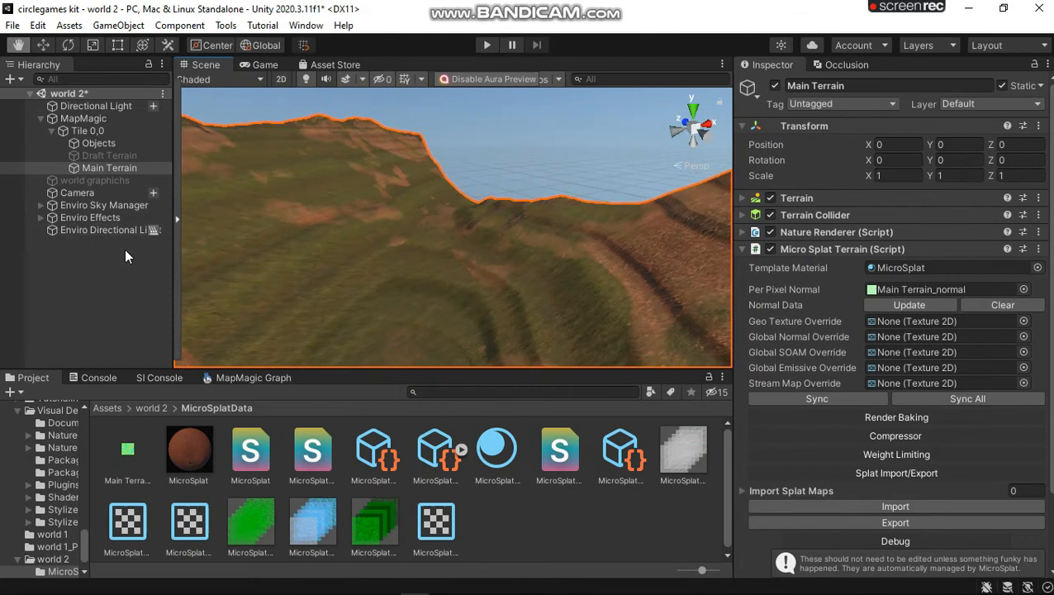
right_drag(286, 221, 922, 198)
right_drag(291, 240, 856, 289)
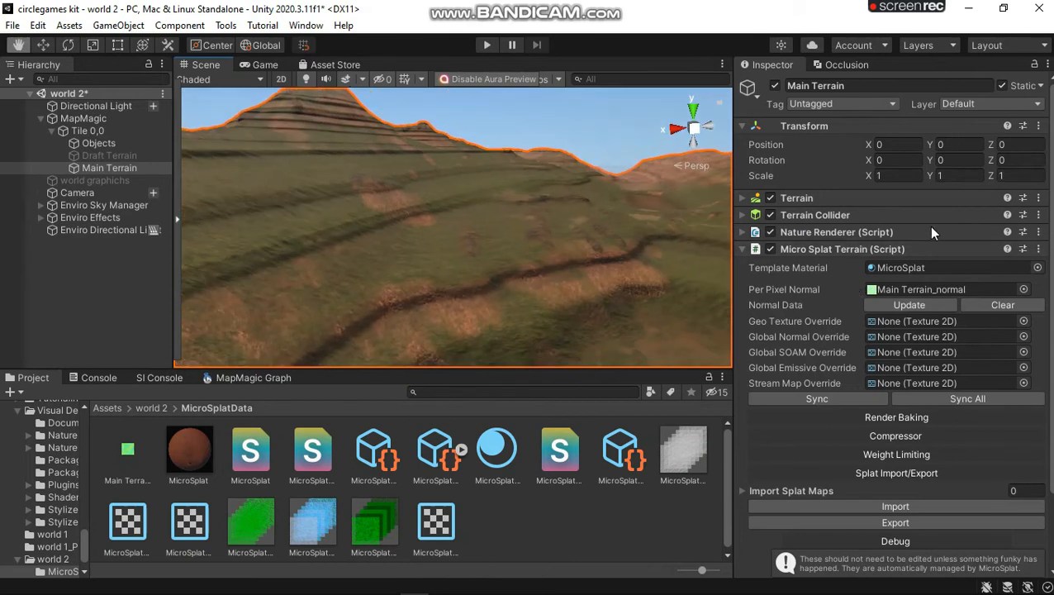
drag(731, 253, 1040, 307)
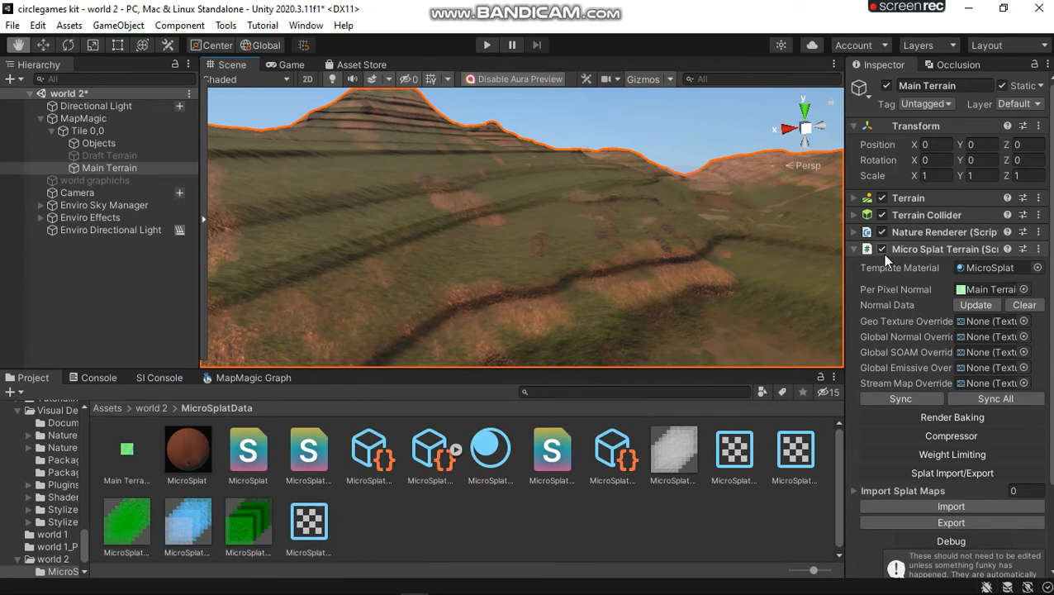
right_drag(647, 195, 300, 254)
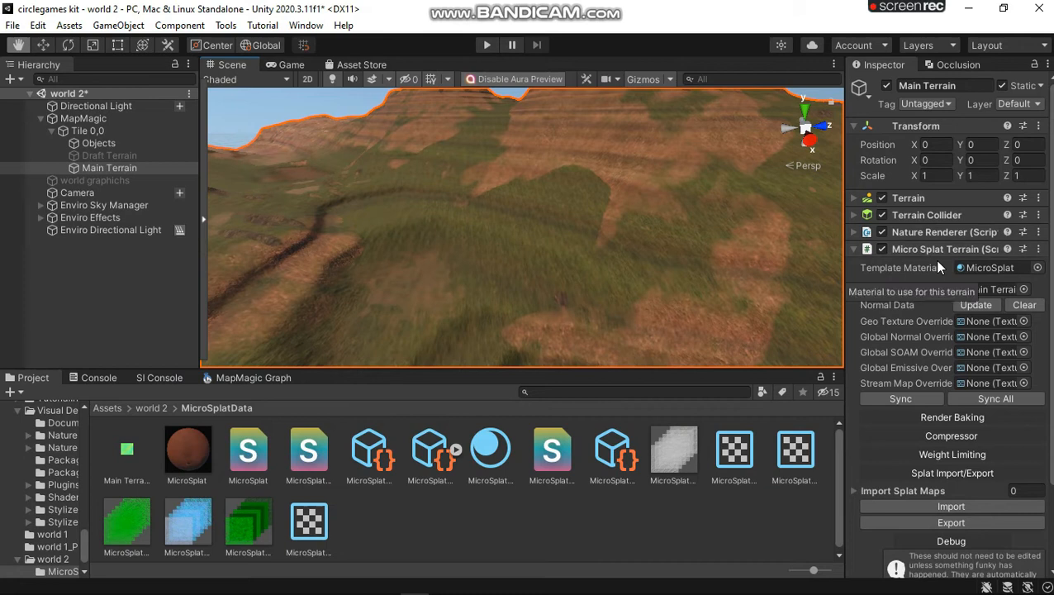
Step: Review the MicroSplat config's texturing mode, packing mode, PBR workflow and its list of terrain texture layers
click(966, 268)
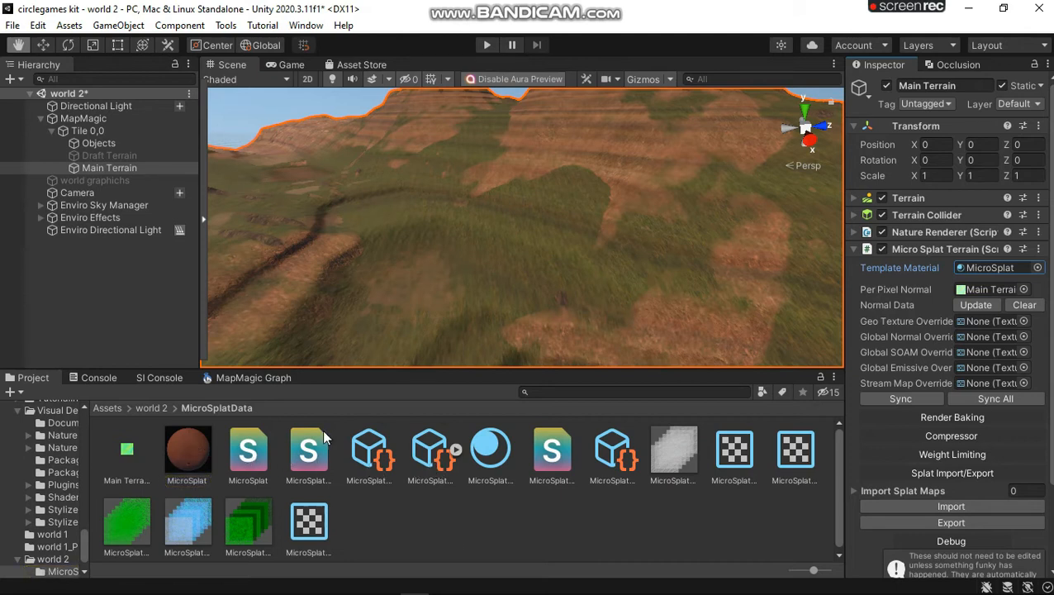
click(609, 450)
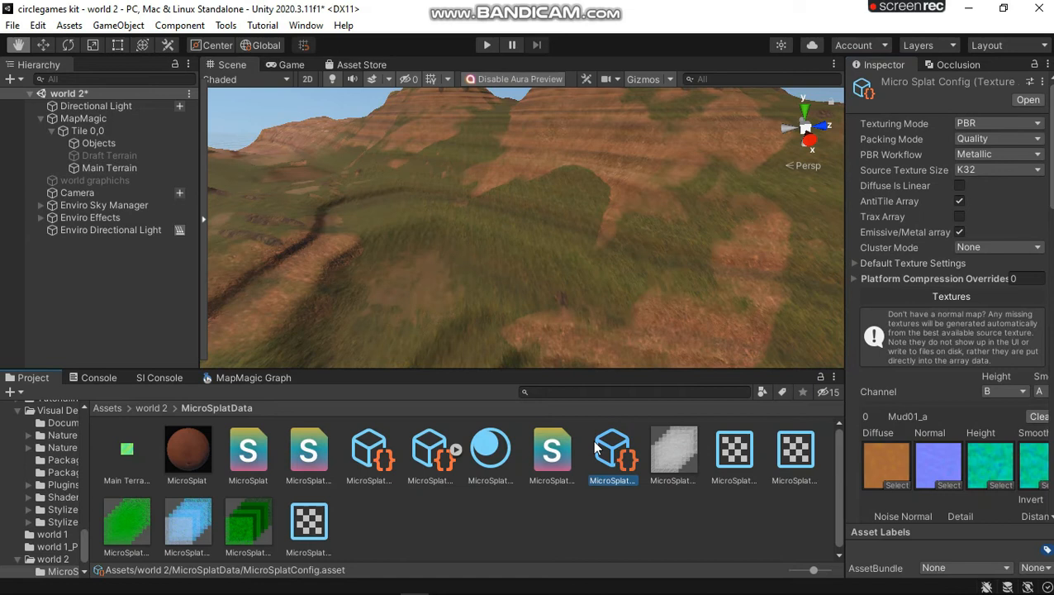
click(979, 125)
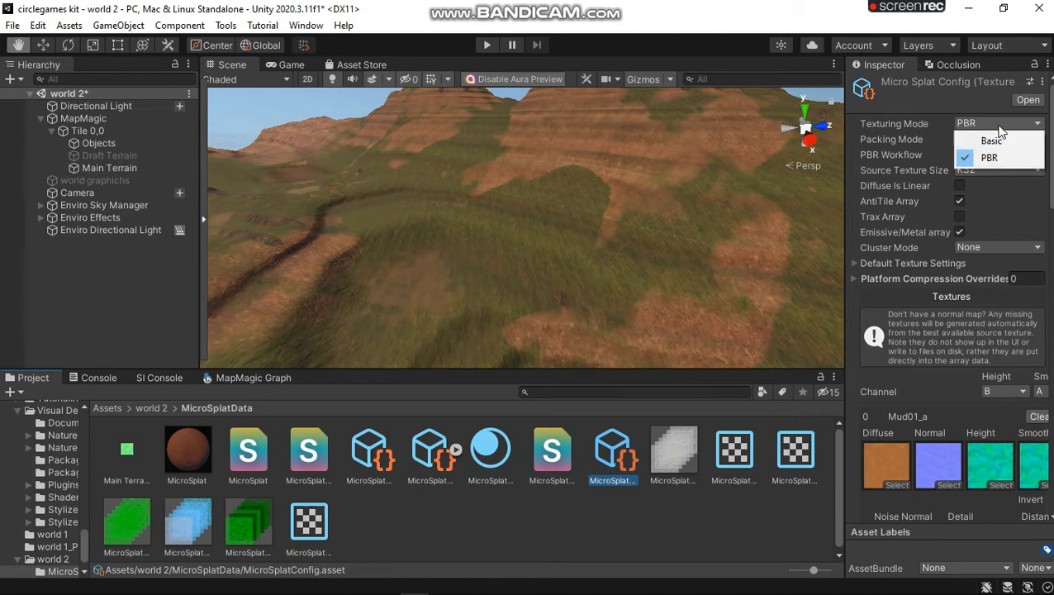
click(939, 104)
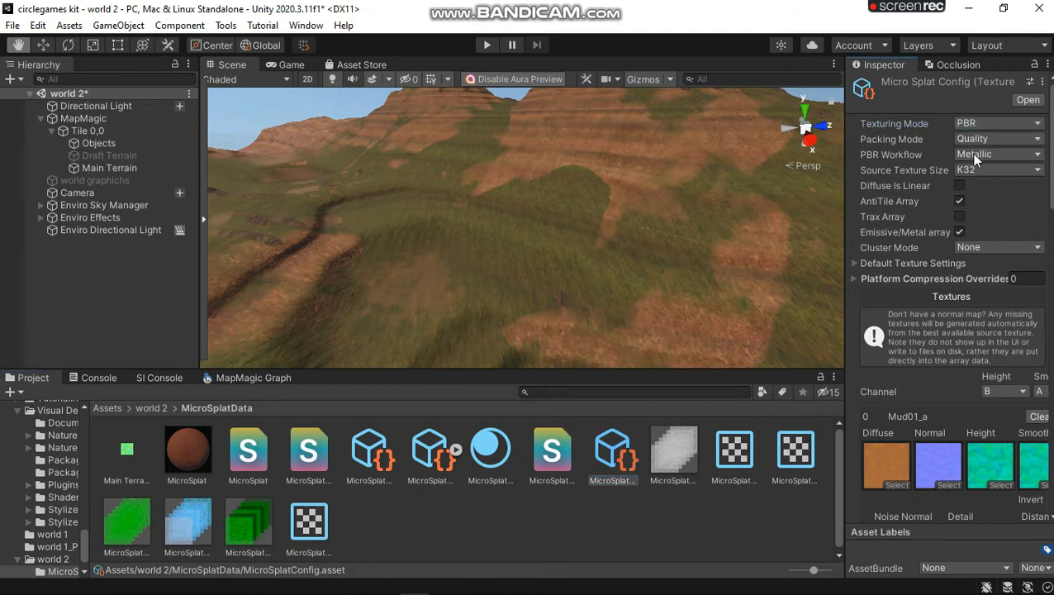
click(979, 139)
click(931, 106)
click(967, 152)
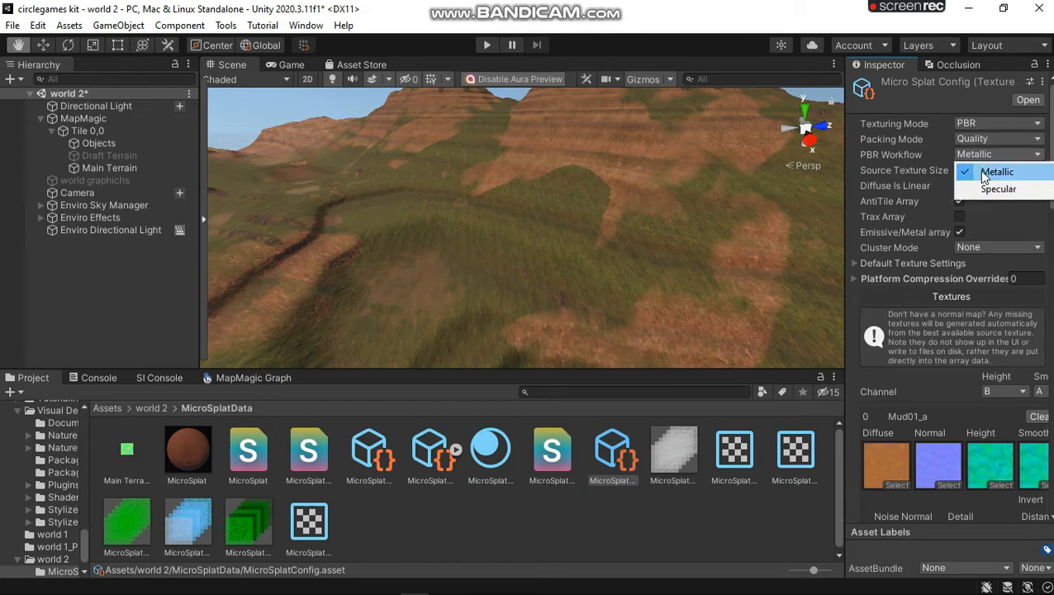
click(942, 102)
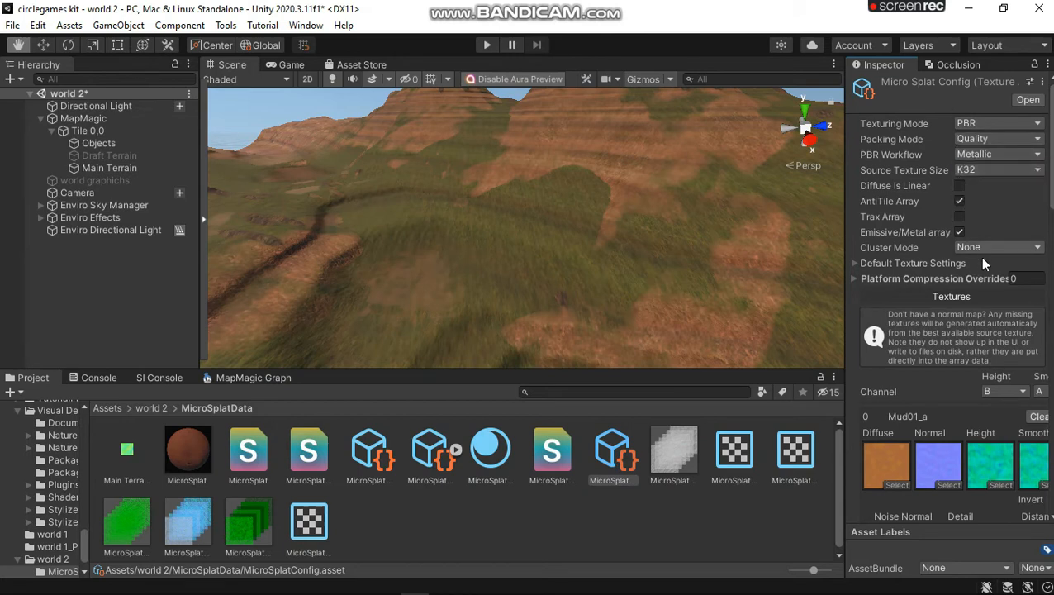
scroll(924, 289, down, 4)
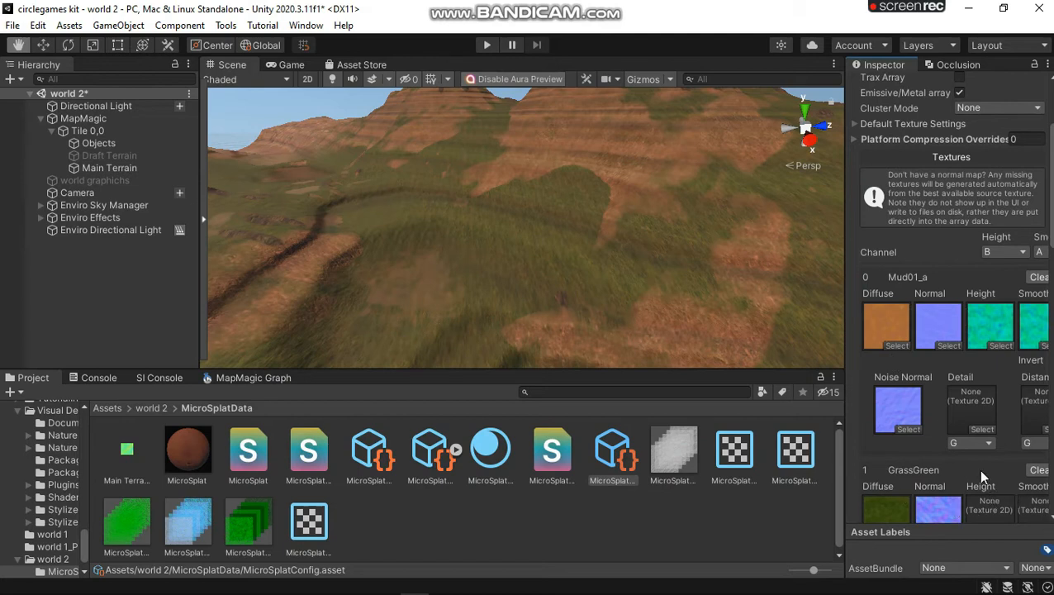
scroll(977, 469, down, 10)
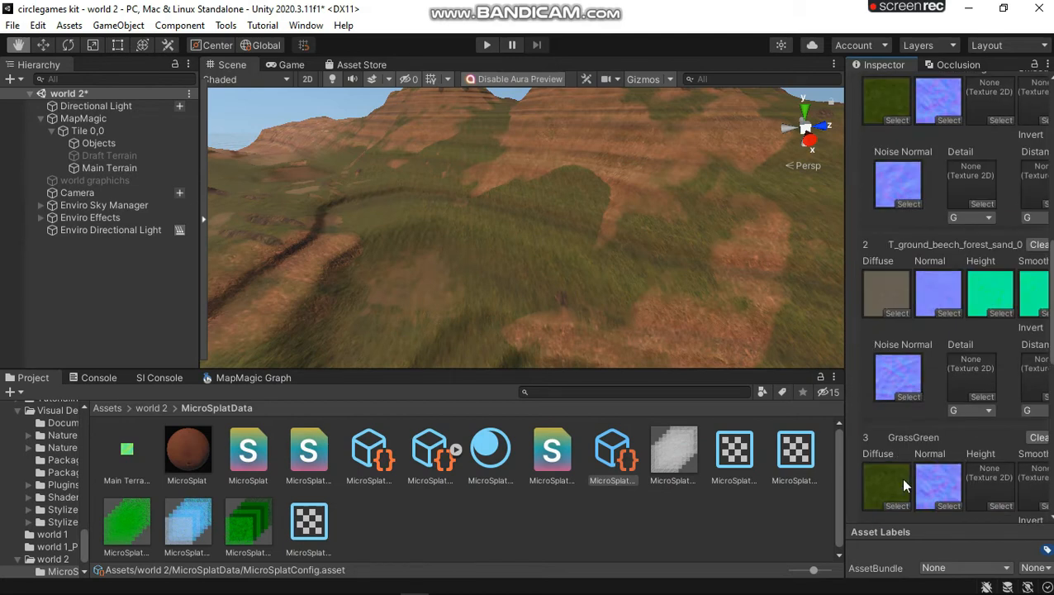
scroll(902, 485, down, 13)
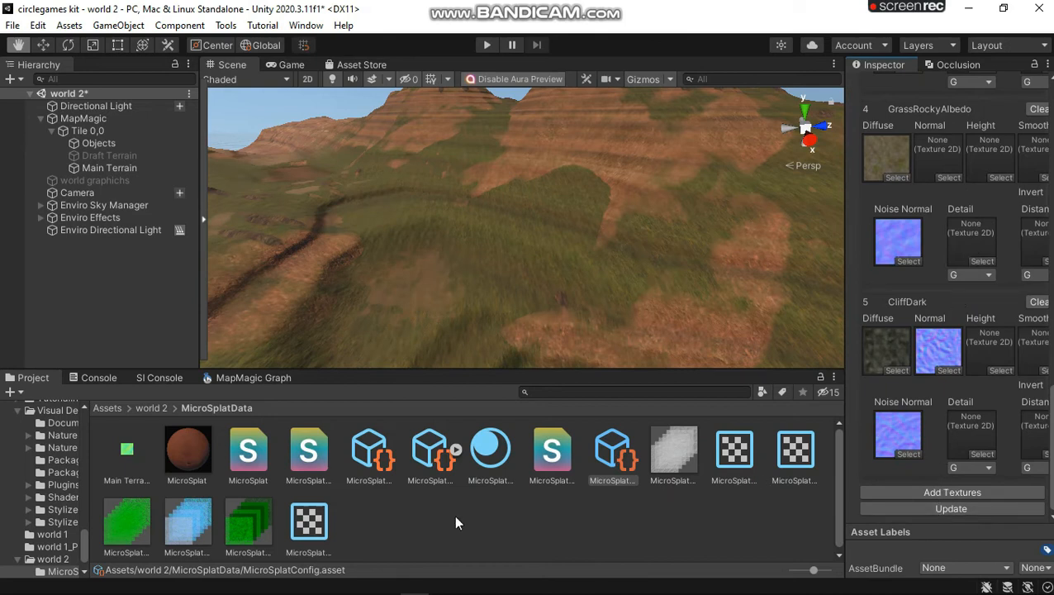
Step: Review the MicroSplat material's shader generator settings, including the core, alpha hole, anti-tiling and global texturing features
click(194, 466)
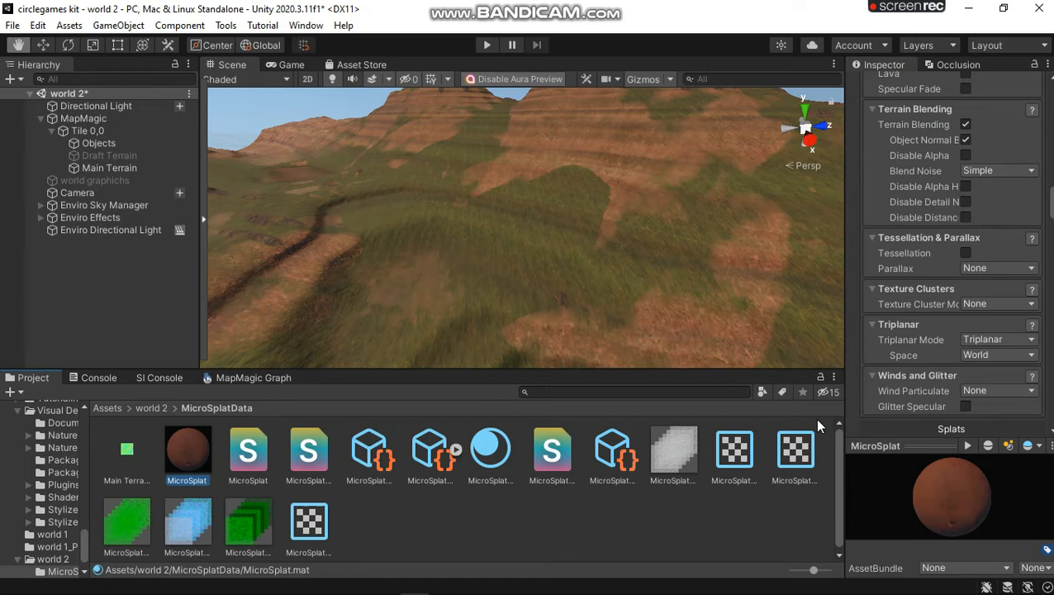
scroll(871, 360, up, 10)
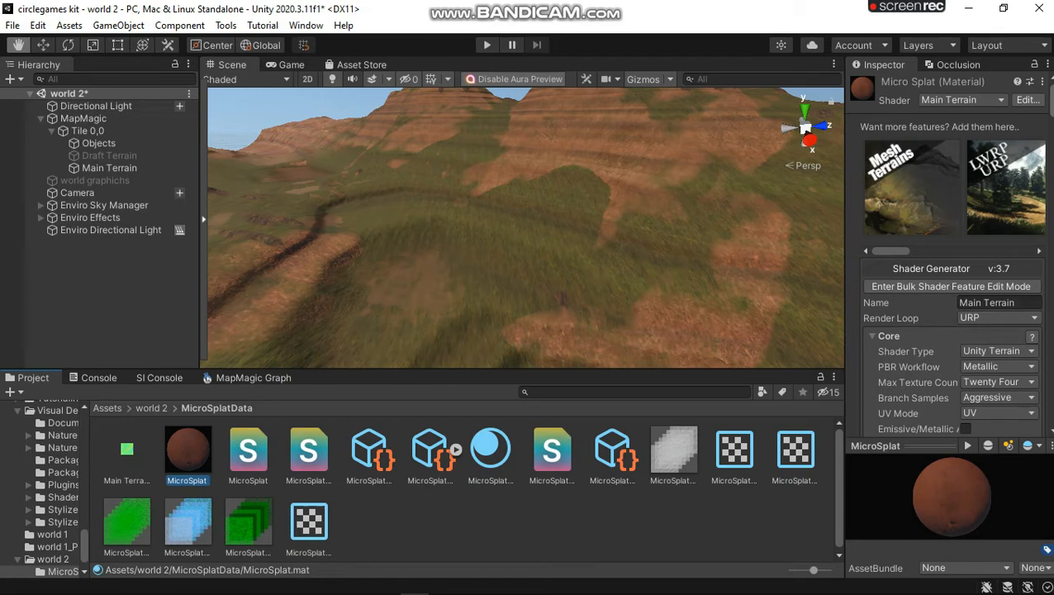
scroll(950, 256, down, 5)
scroll(949, 256, down, 2)
scroll(950, 256, down, 3)
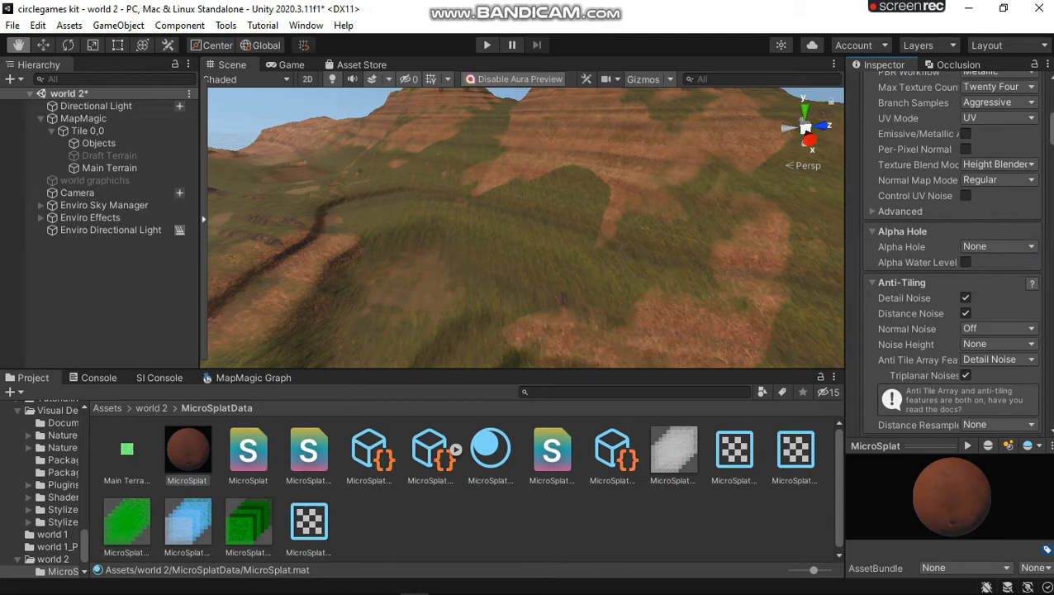
scroll(949, 256, up, 9)
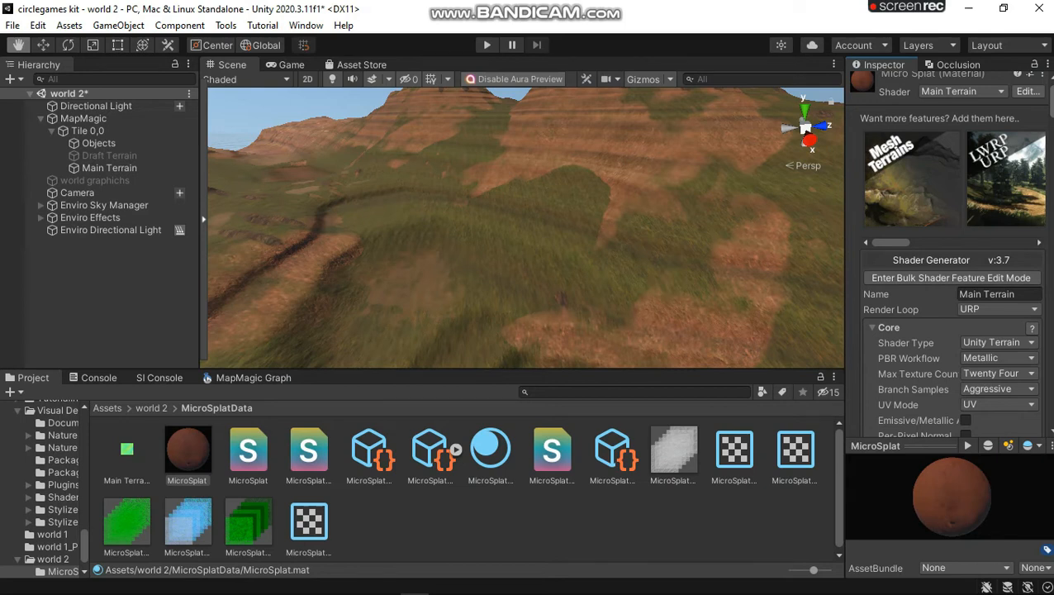
scroll(950, 256, down, 5)
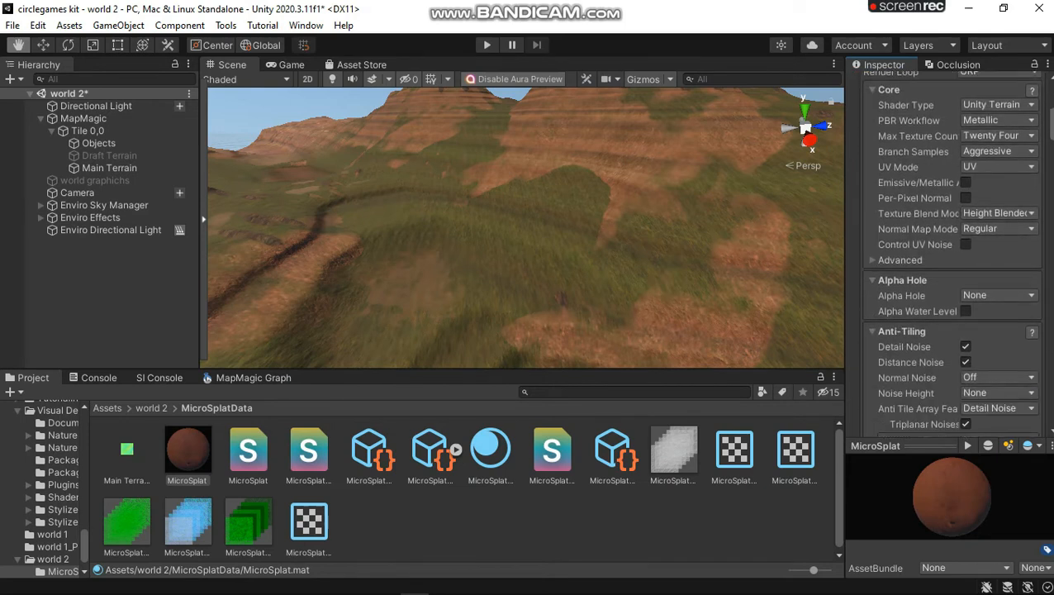
scroll(950, 256, down, 2)
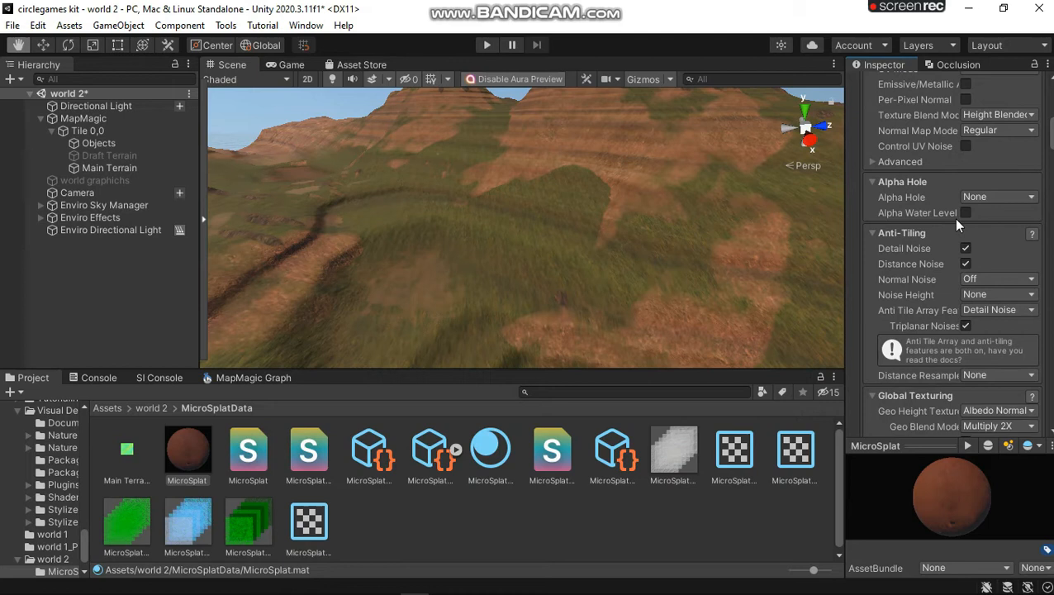
drag(1048, 142, 1043, 110)
Step: Bring up the MapMagic graph and examine the textured hills and valleys of the terrain from different angles
alt+drag(518, 193, 203, 241)
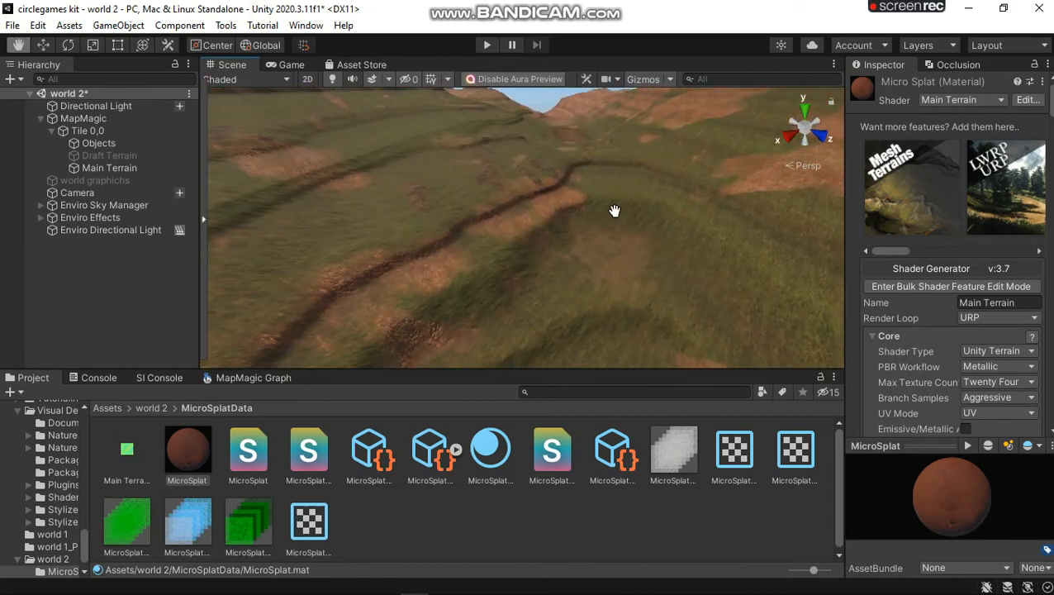
alt+drag(476, 199, 543, 211)
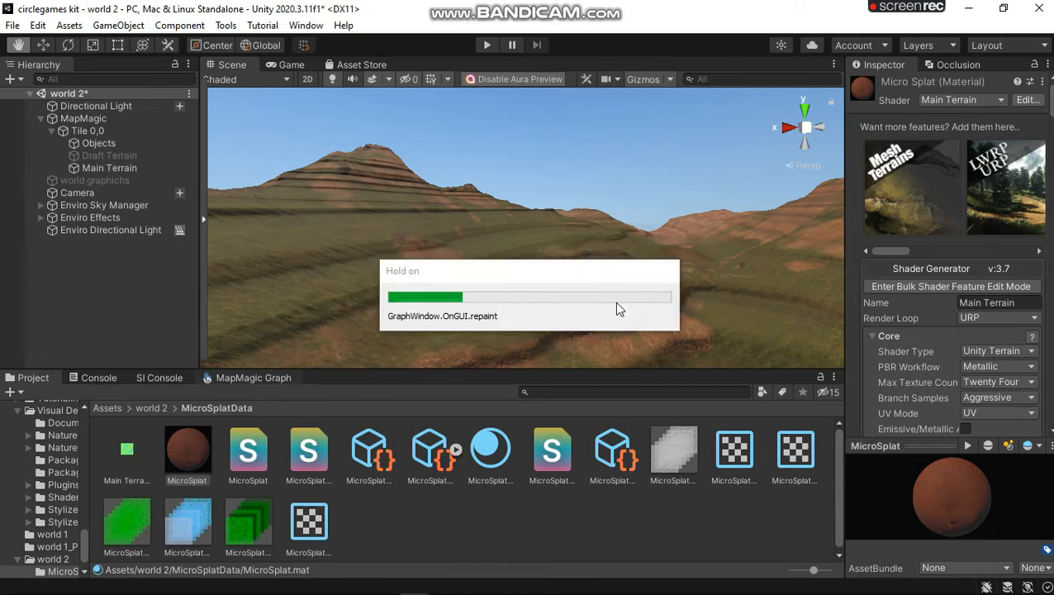
drag(642, 254, 1044, 253)
drag(654, 298, 757, 477)
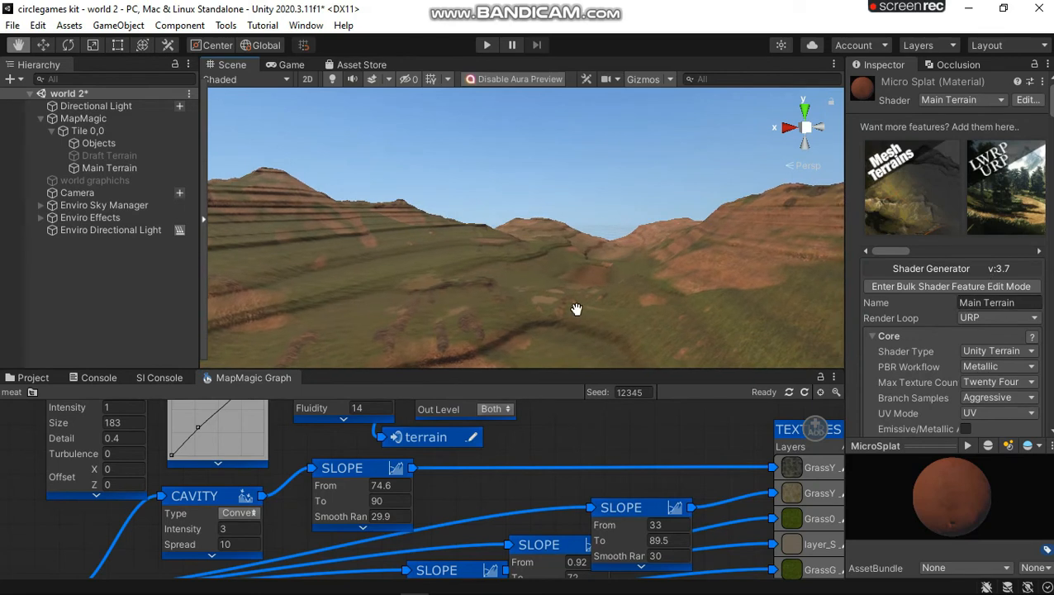
drag(663, 209, 839, 355)
alt+drag(716, 282, 608, 434)
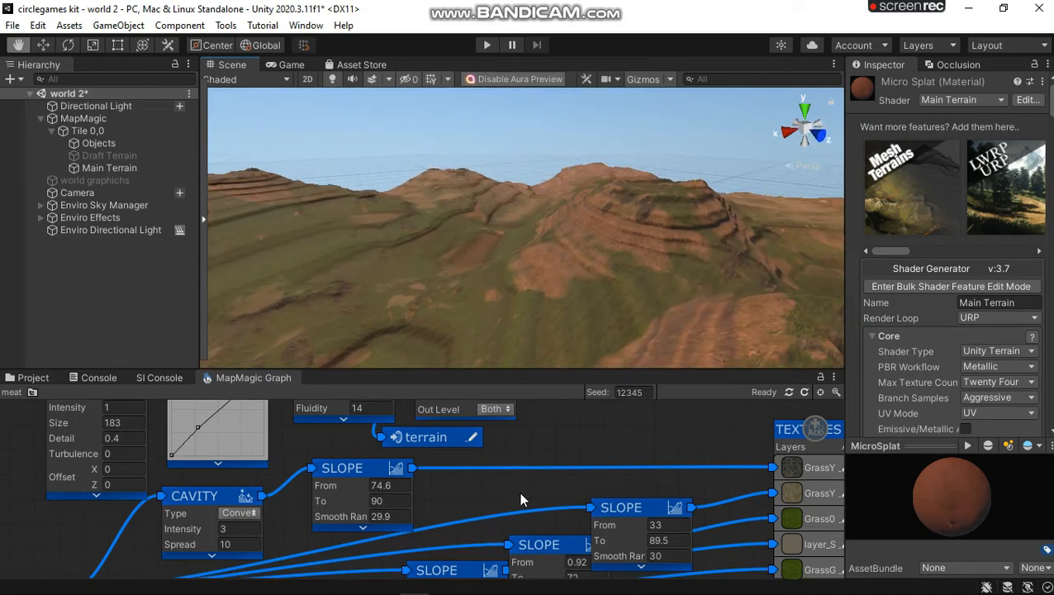
Step: Add a map portal Exit node in an empty area of the graph and assign it to the terrain portal
middle_drag(543, 456, 639, 519)
middle_drag(395, 448, 441, 438)
scroll(440, 438, down, 4)
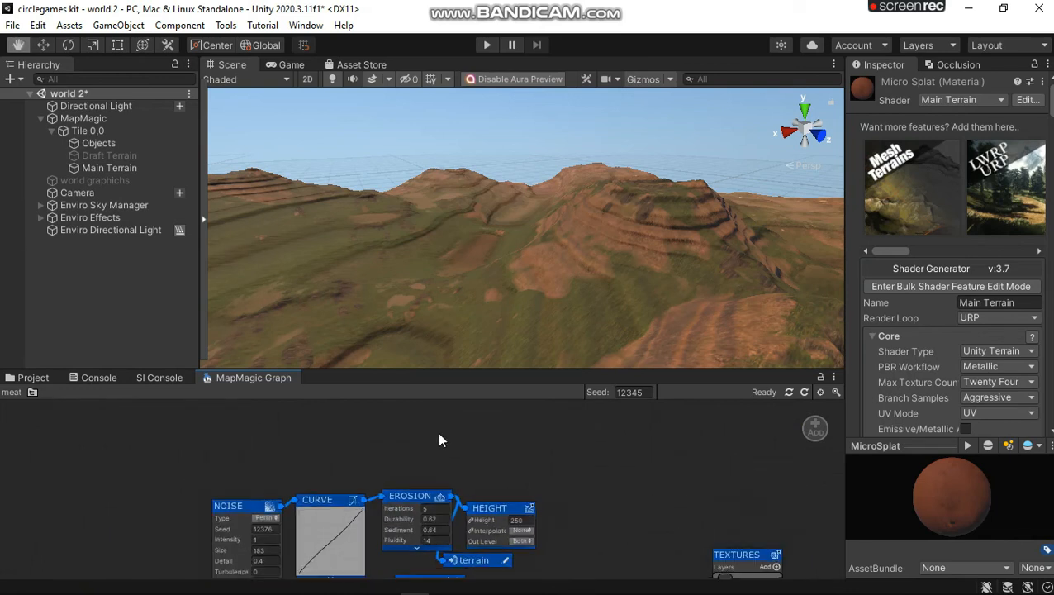
alt+drag(559, 497, 536, 548)
scroll(399, 476, up, 2)
scroll(399, 482, up, 3)
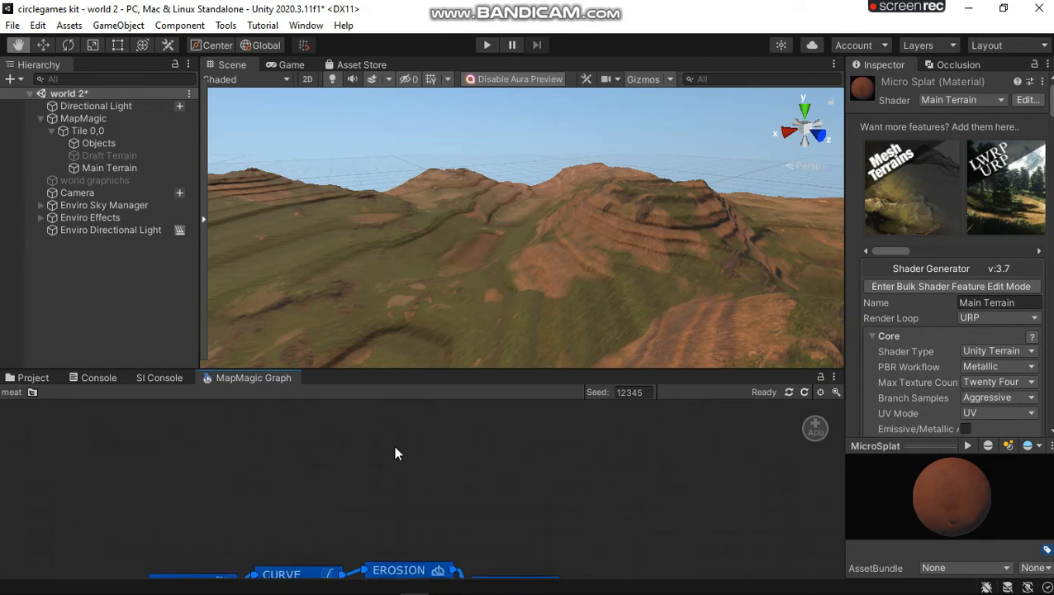
alt+drag(380, 442, 384, 482)
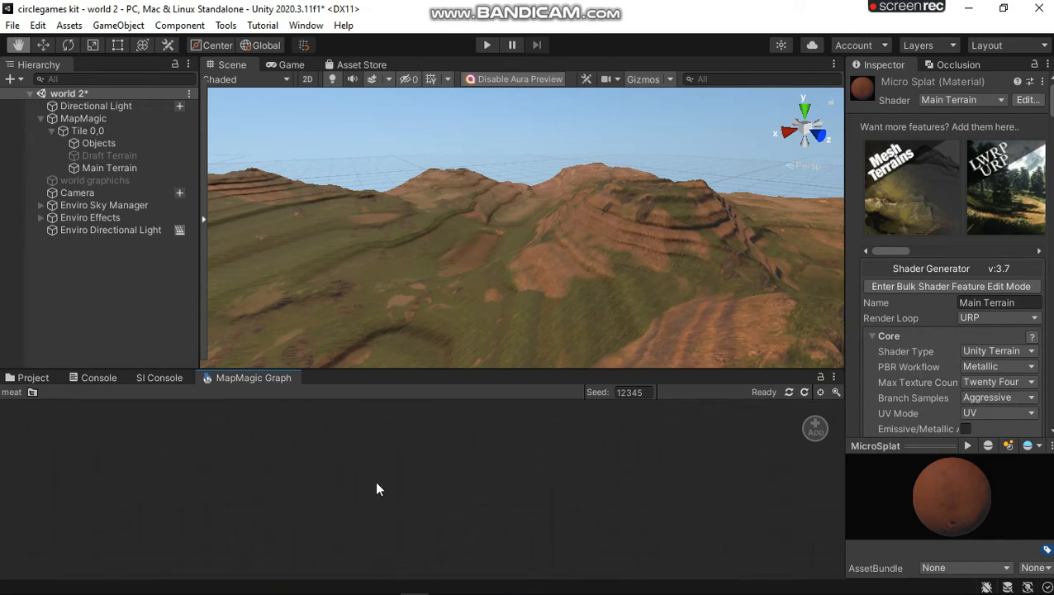
right_click(309, 478)
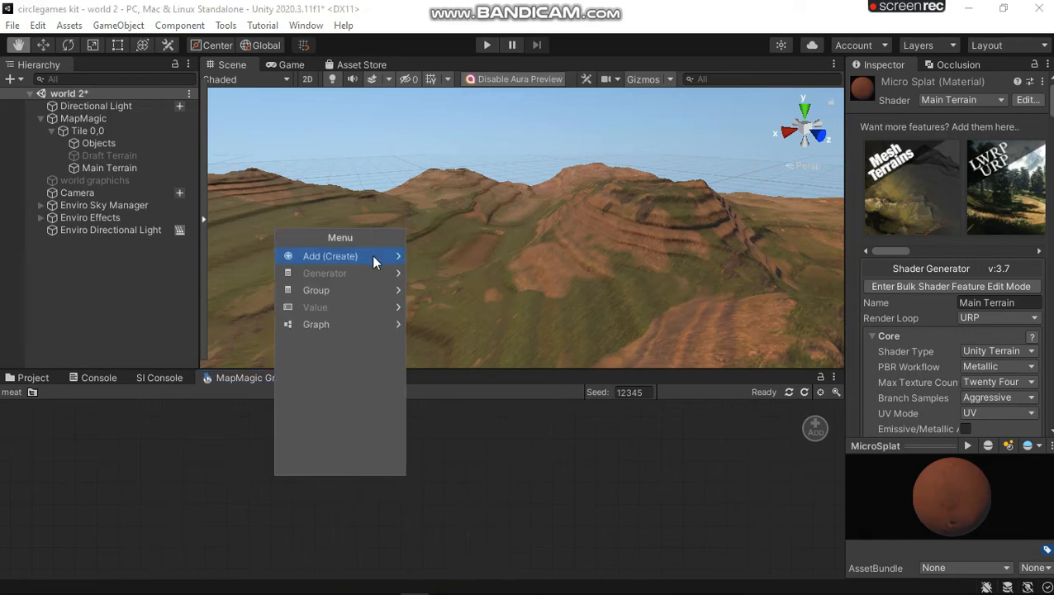
mouse_move(372, 255)
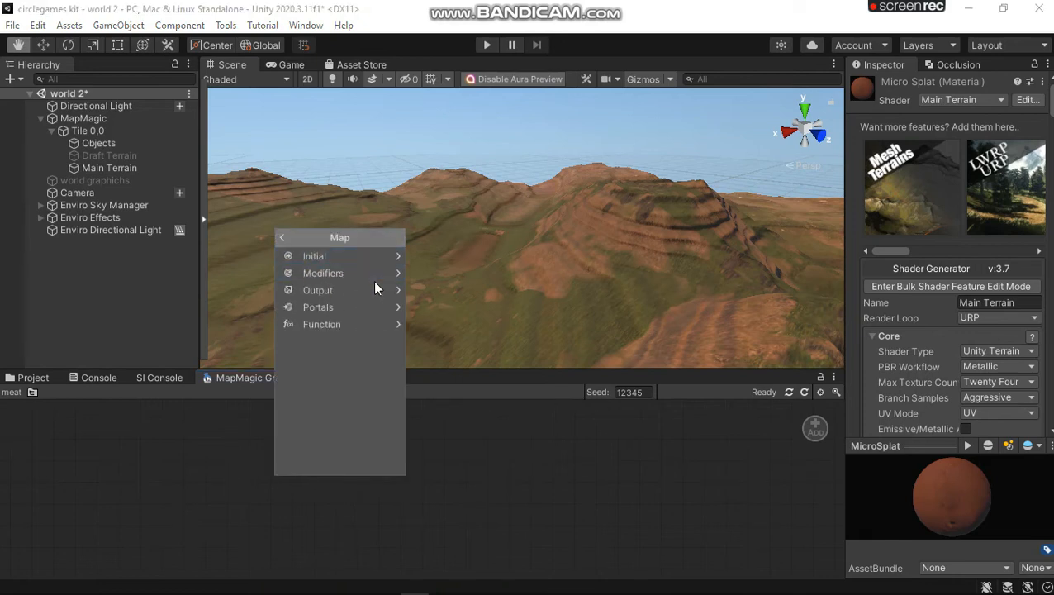
mouse_move(366, 308)
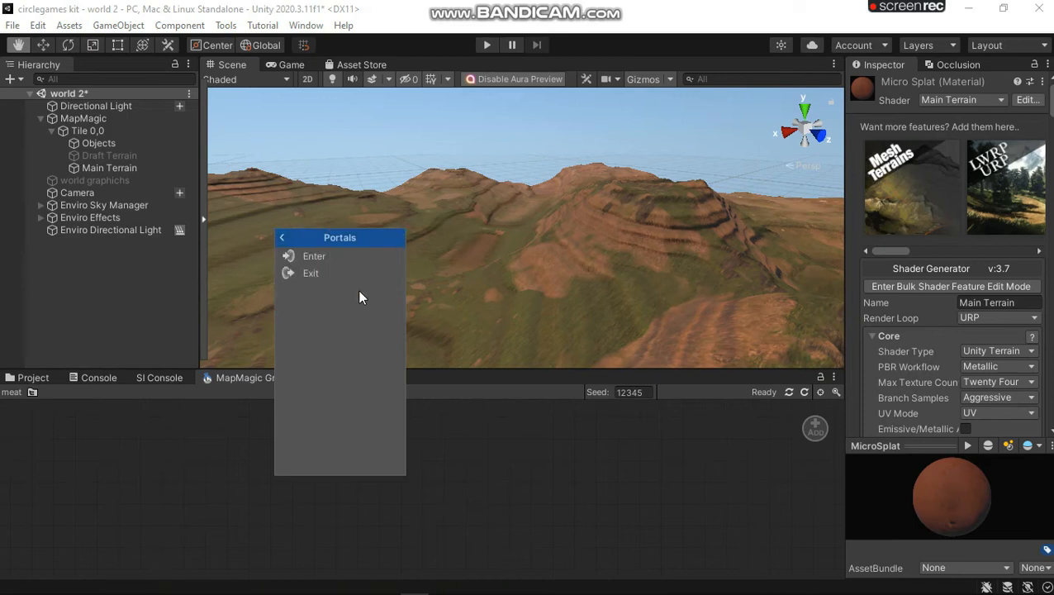
click(314, 273)
click(369, 486)
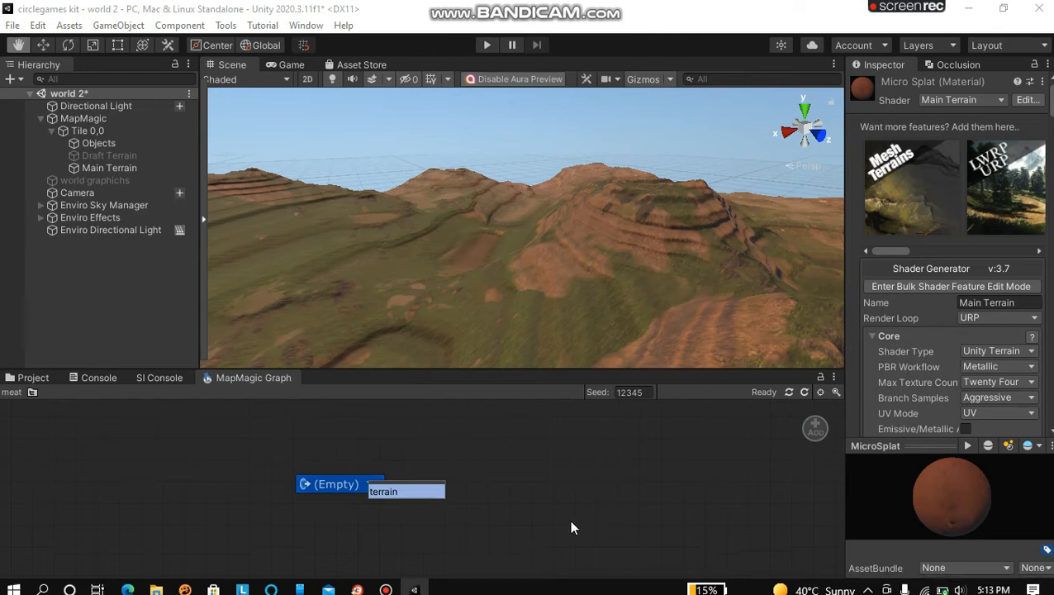
click(396, 489)
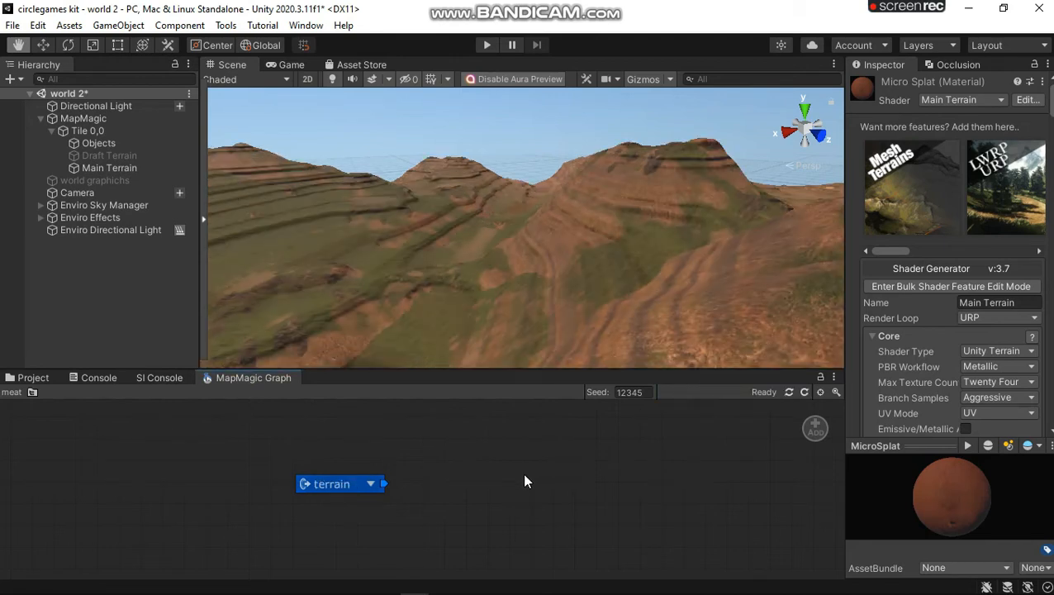
Step: Add an Objects Scatter node to the graph and place it above and beside the terrain portal exit
right_click(488, 485)
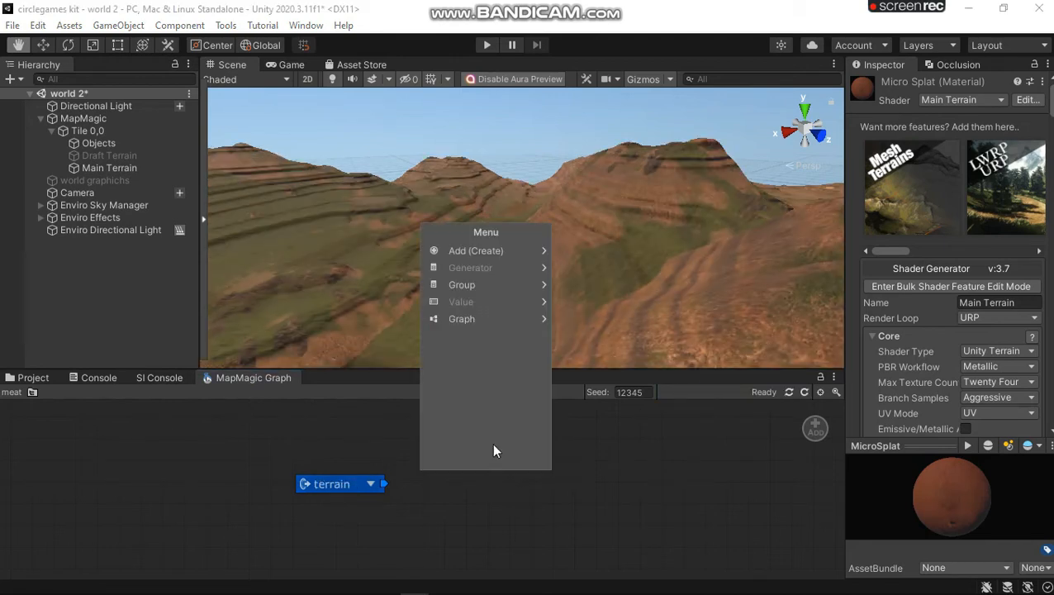
click(548, 488)
right_drag(743, 272, 642, 277)
right_click(460, 479)
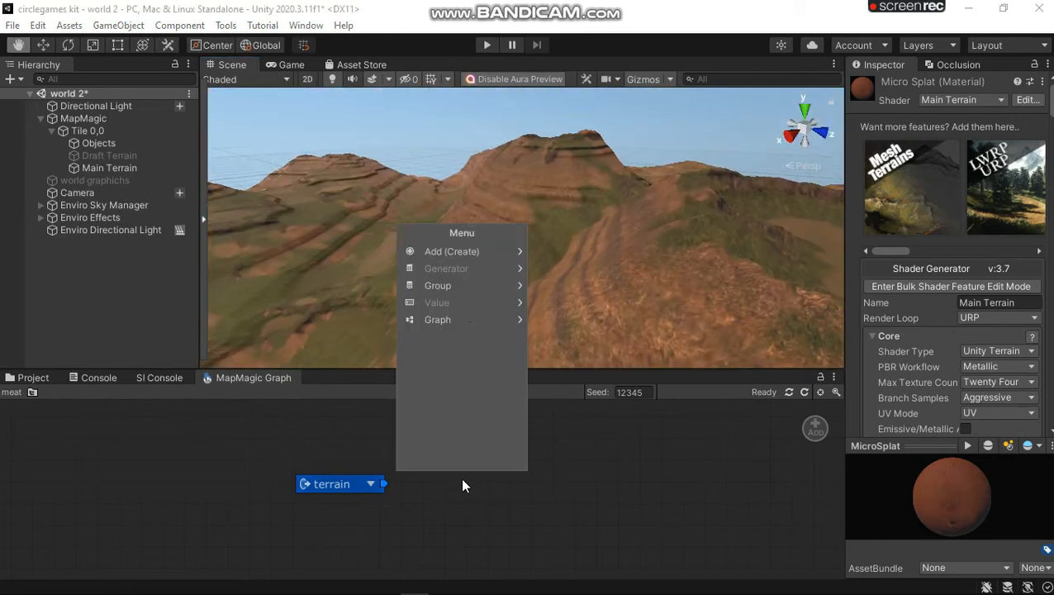
click(495, 253)
click(484, 271)
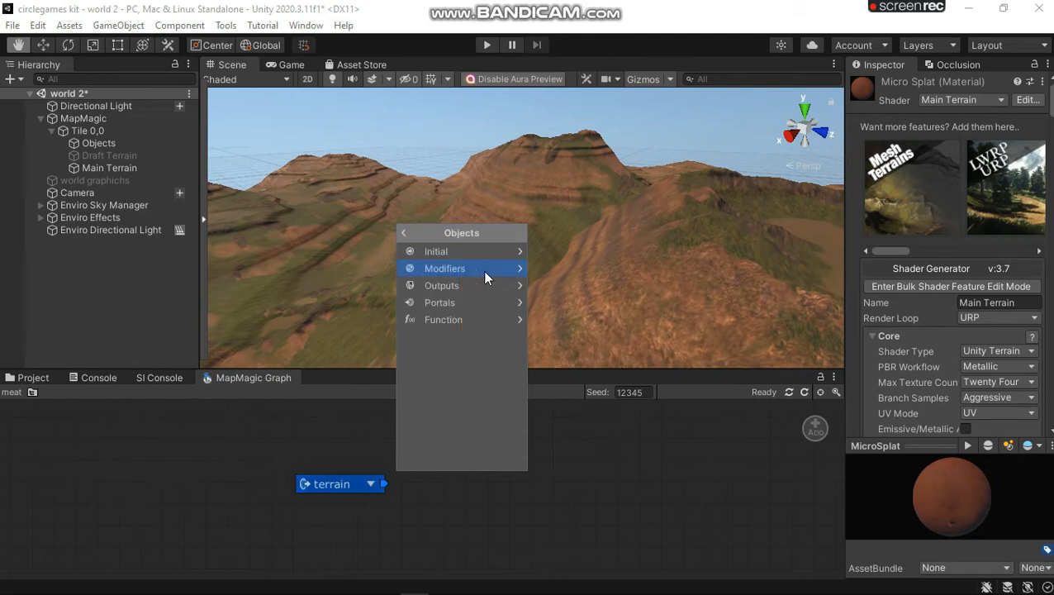
click(485, 249)
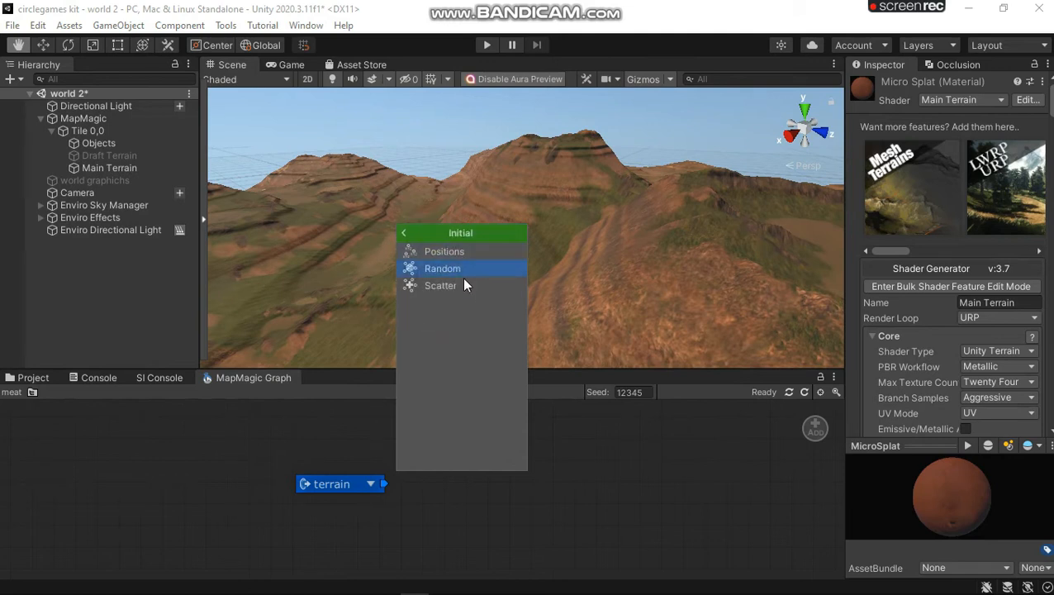
click(460, 284)
drag(488, 479, 517, 408)
Step: Add an Objects Adjust node, feeding Scatter into its Input and the terrain portal into its Intensity
right_click(598, 427)
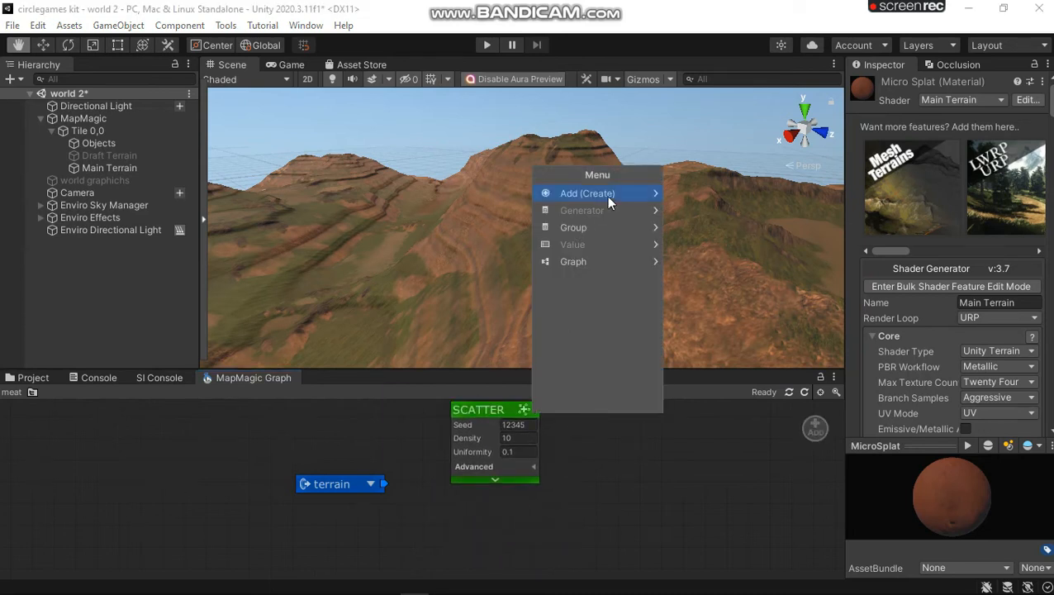
click(606, 195)
click(608, 208)
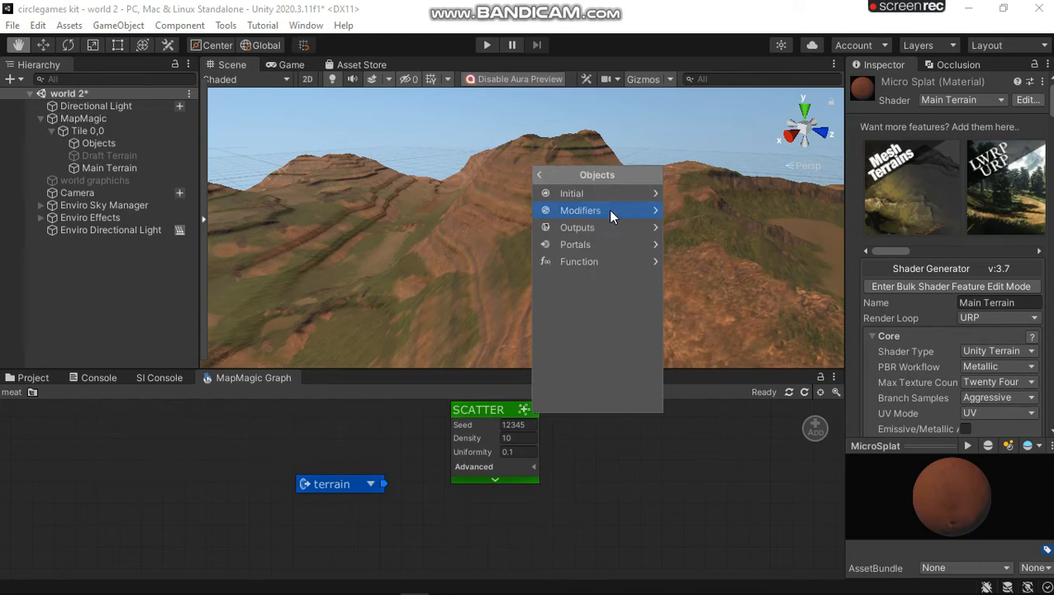
click(607, 209)
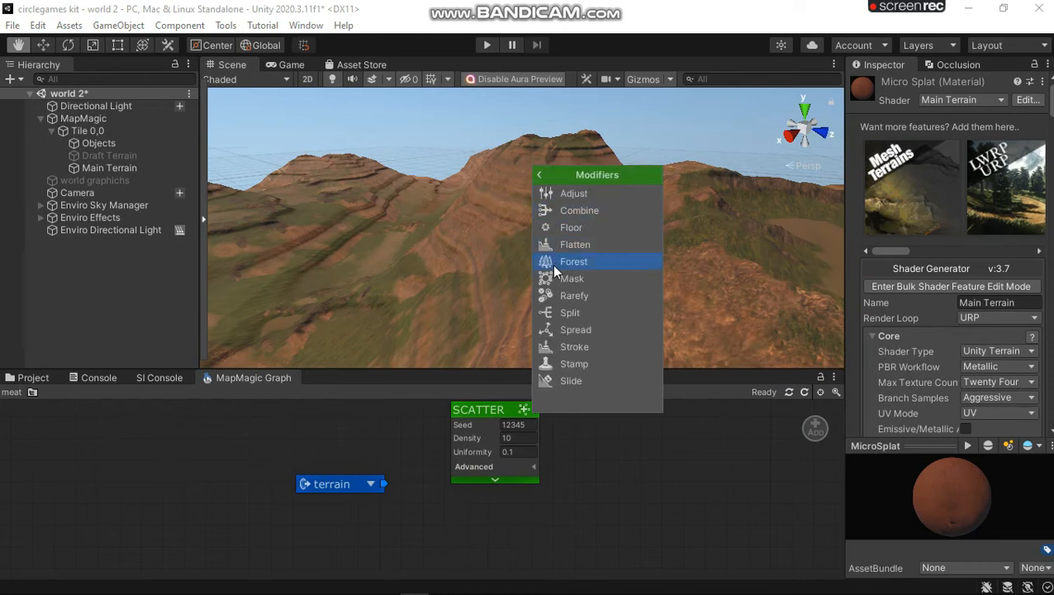
click(563, 196)
mouse_move(565, 427)
mouse_down()
mouse_move(591, 418)
mouse_move(582, 417)
mouse_up()
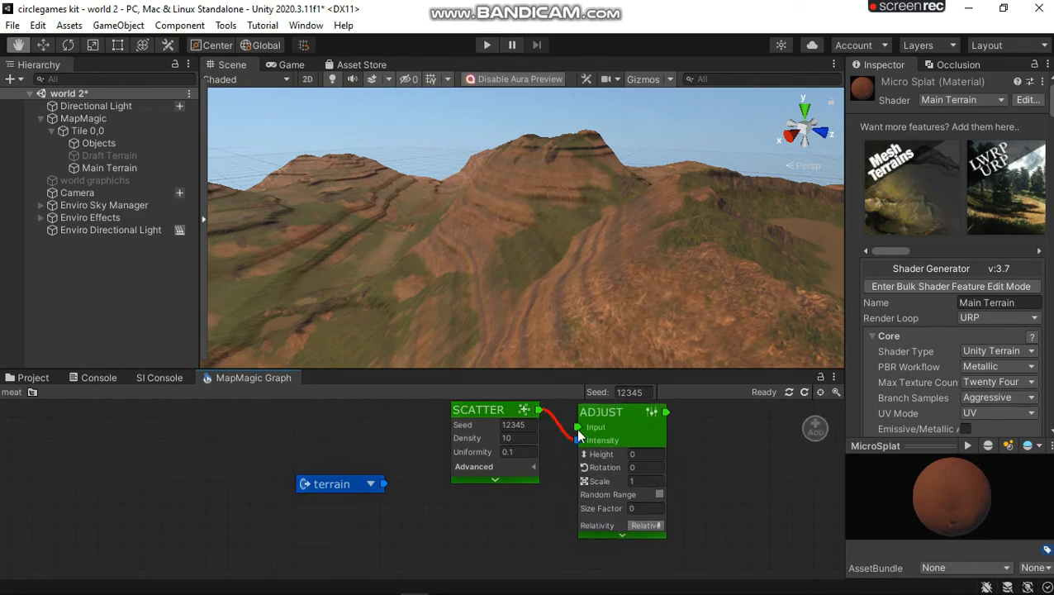
drag(576, 439, 384, 482)
Step: Add a Trees output node beside Adjust and connect the Adjust output to it
middle_drag(676, 428, 598, 469)
right_click(611, 423)
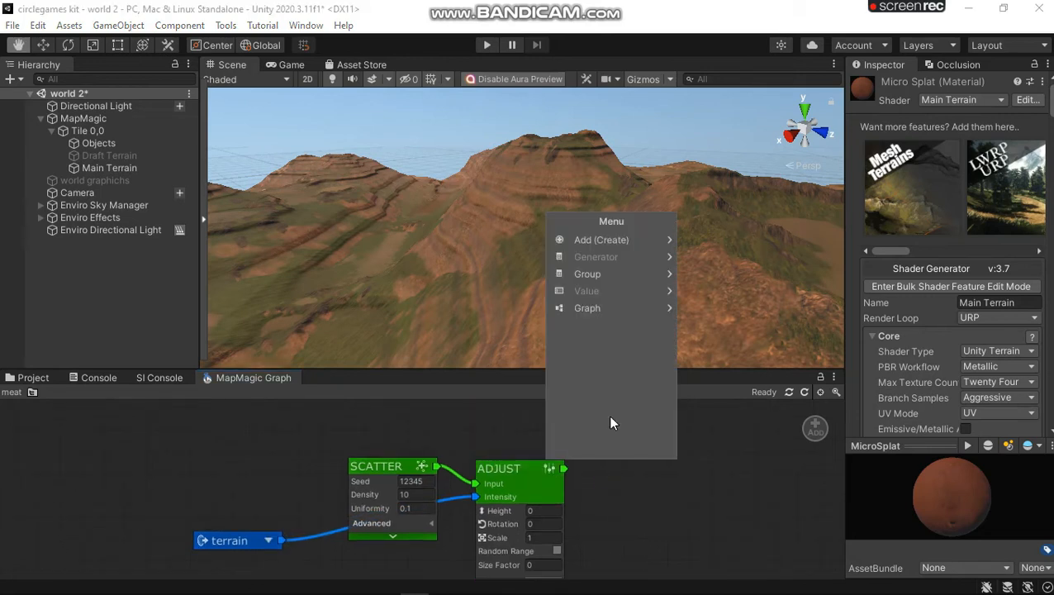
click(642, 245)
click(641, 259)
click(628, 274)
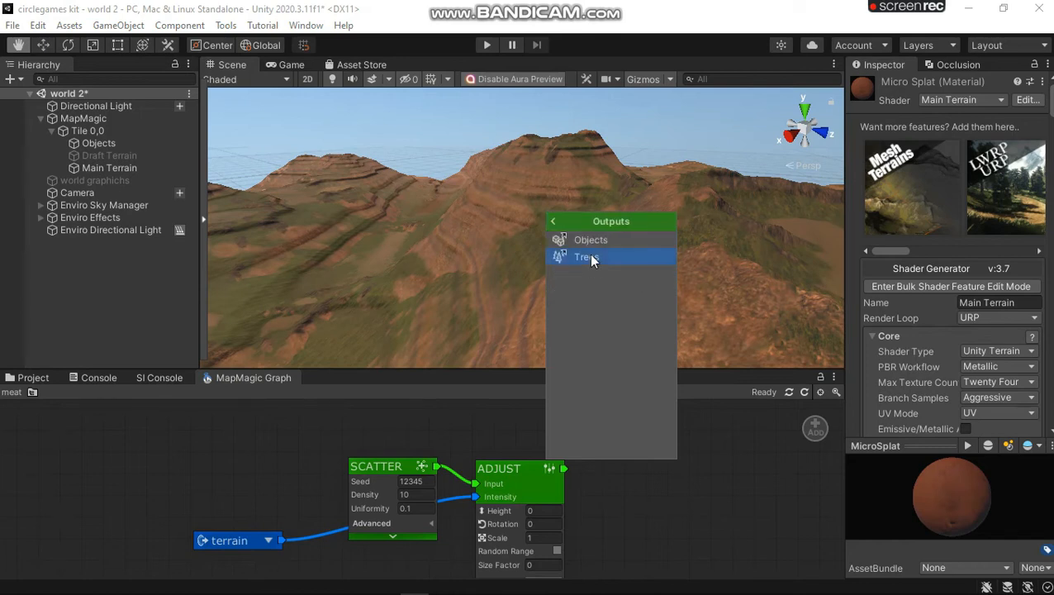
click(589, 254)
drag(588, 466, 635, 474)
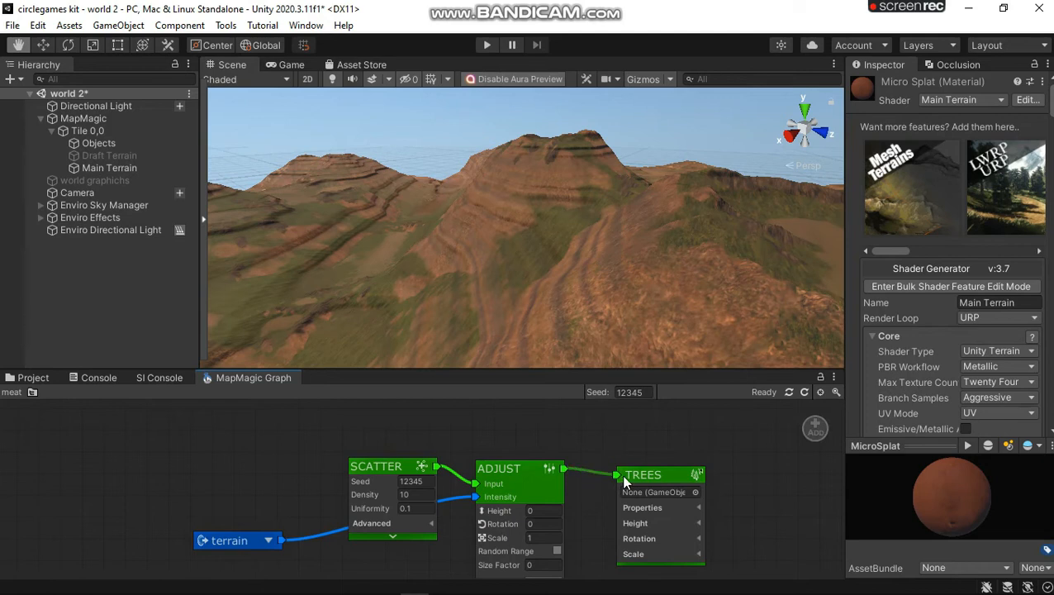
drag(621, 473, 624, 464)
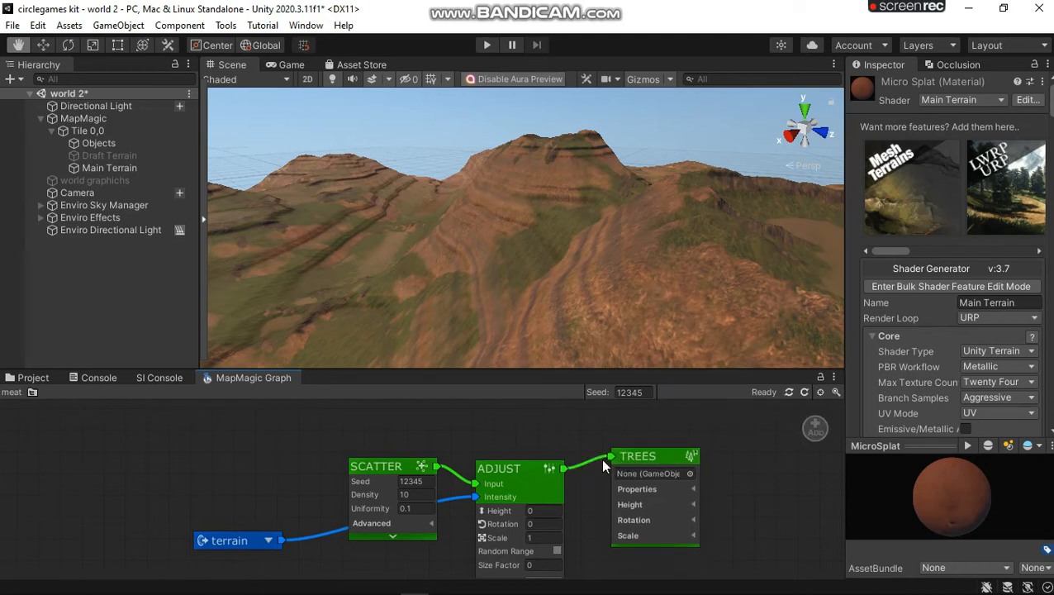
Step: Move the Trees node farther from Adjust and insert a Spread node into the link between them
middle_drag(358, 477, 399, 375)
middle_drag(357, 323, 318, 460)
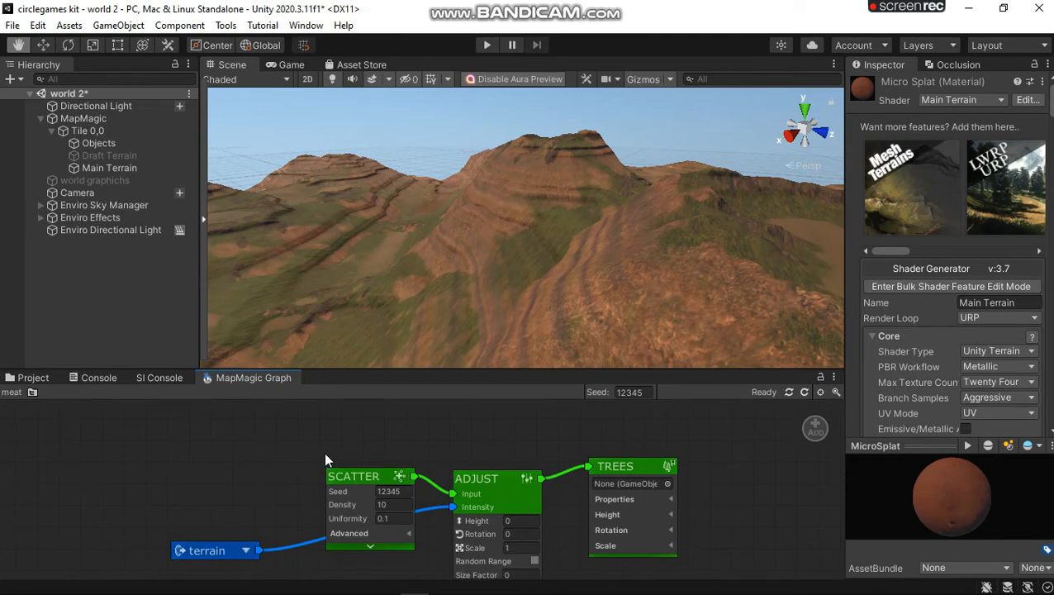
alt+drag(286, 472, 289, 441)
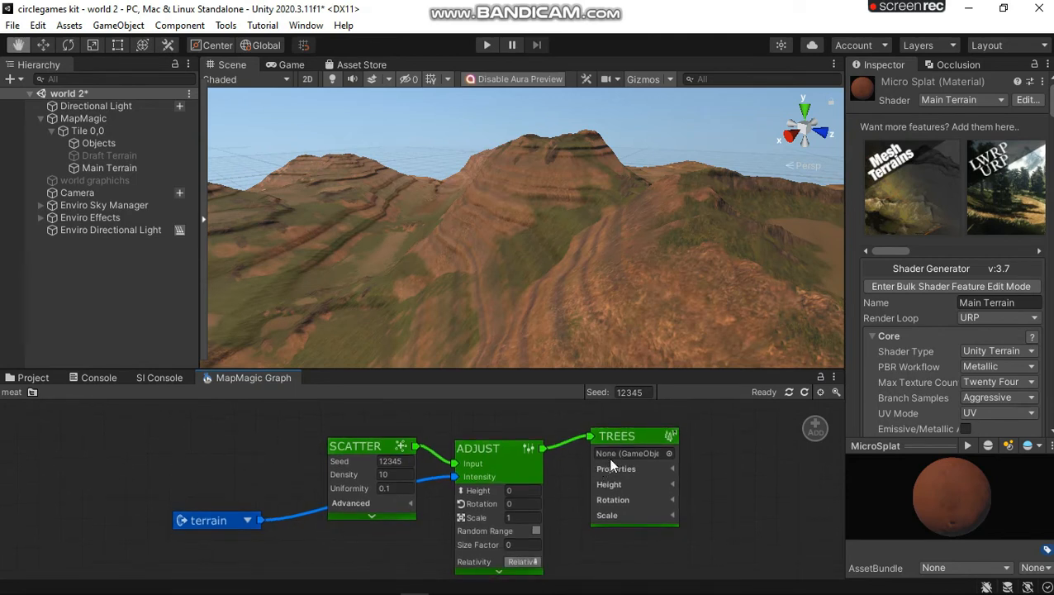
drag(625, 436, 698, 439)
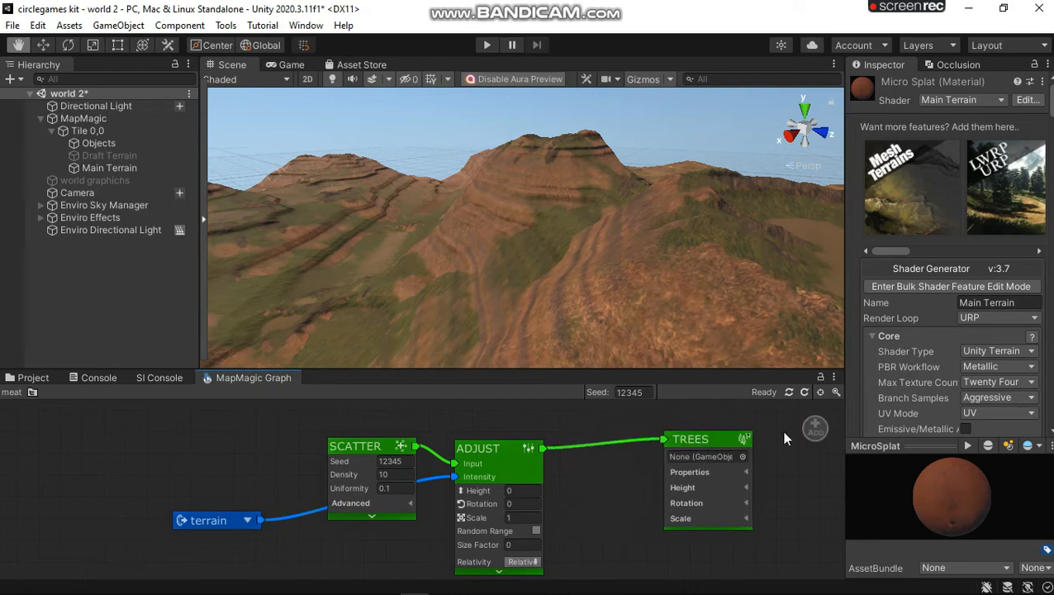
drag(805, 433, 600, 444)
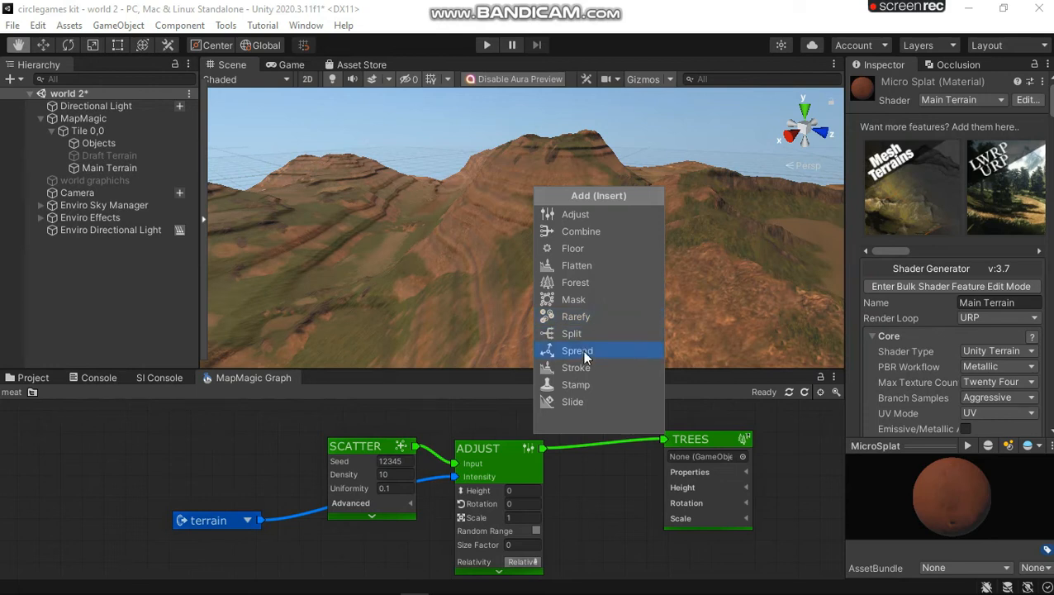
click(583, 354)
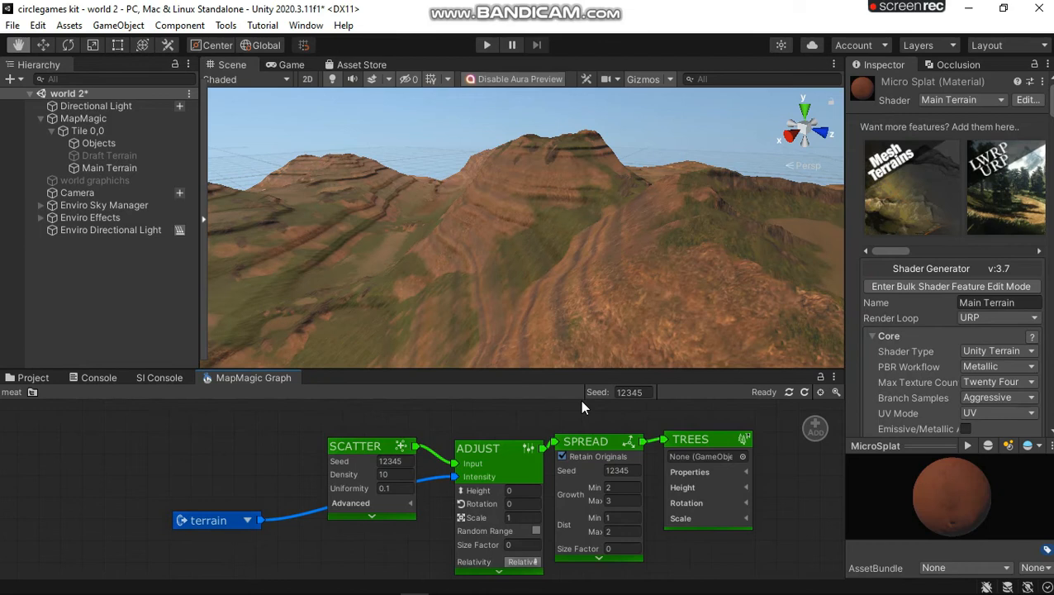
drag(674, 439, 696, 440)
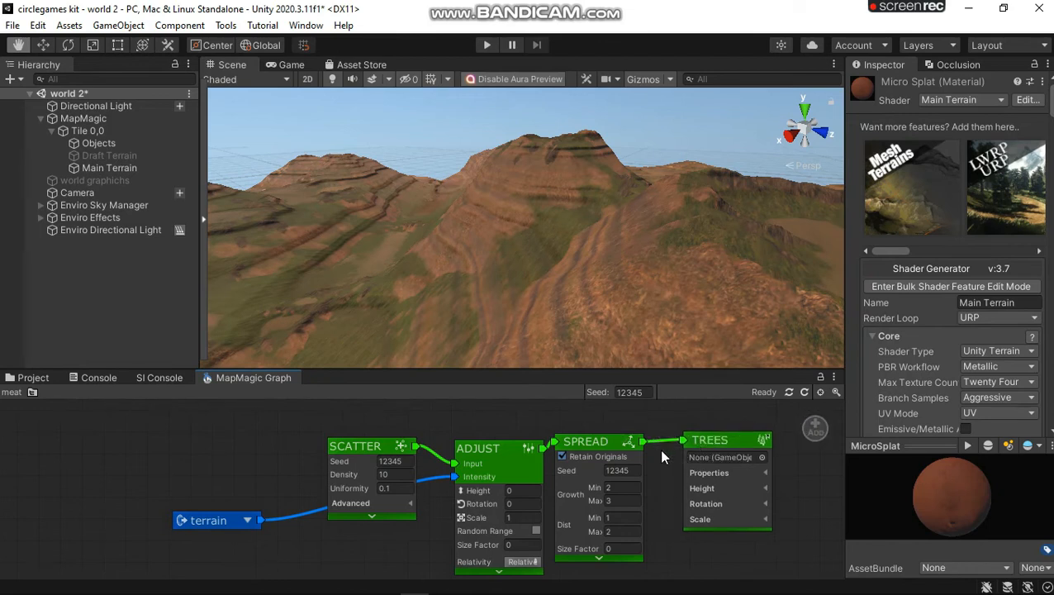
Step: Move the Spread node below the chain, detach it, and connect Adjust directly to Trees
drag(594, 441, 592, 511)
drag(678, 440, 548, 446)
drag(624, 464, 684, 440)
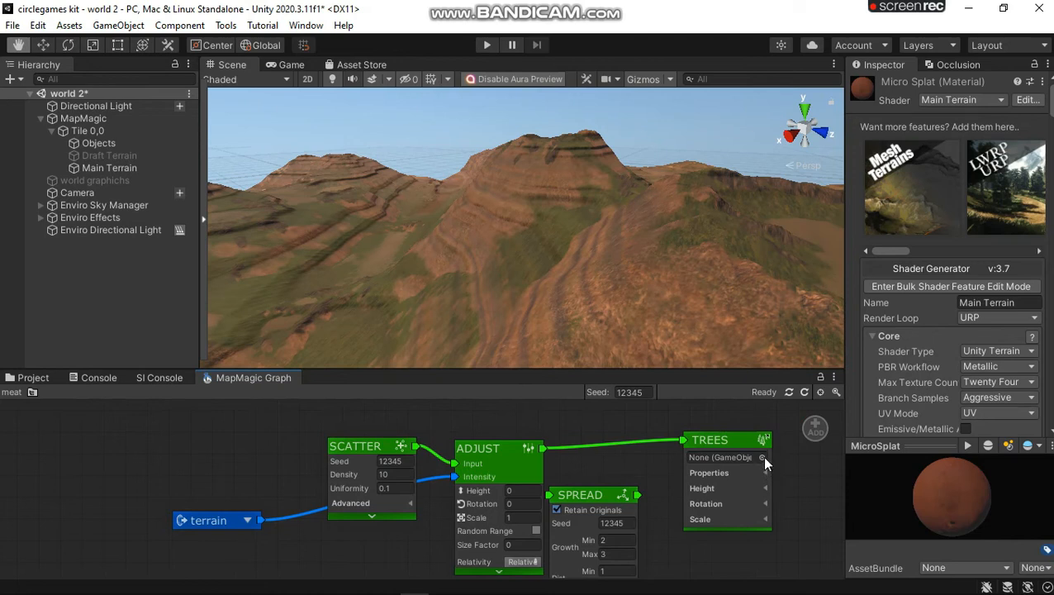
Step: Search the Trees node's prefab picker for "tree" and preview the various beech_tree models
click(761, 456)
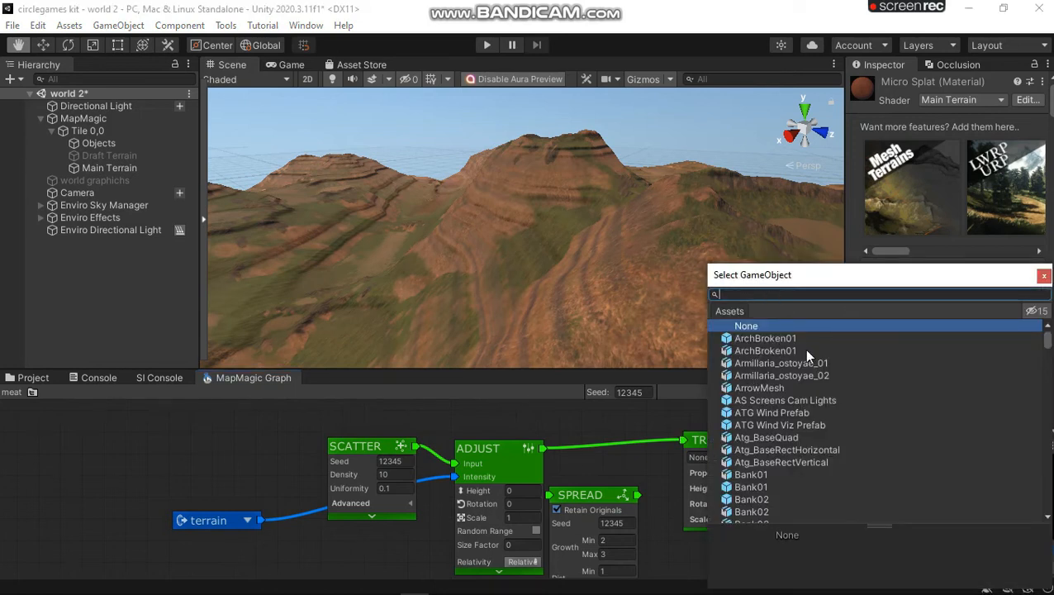
text(tree)
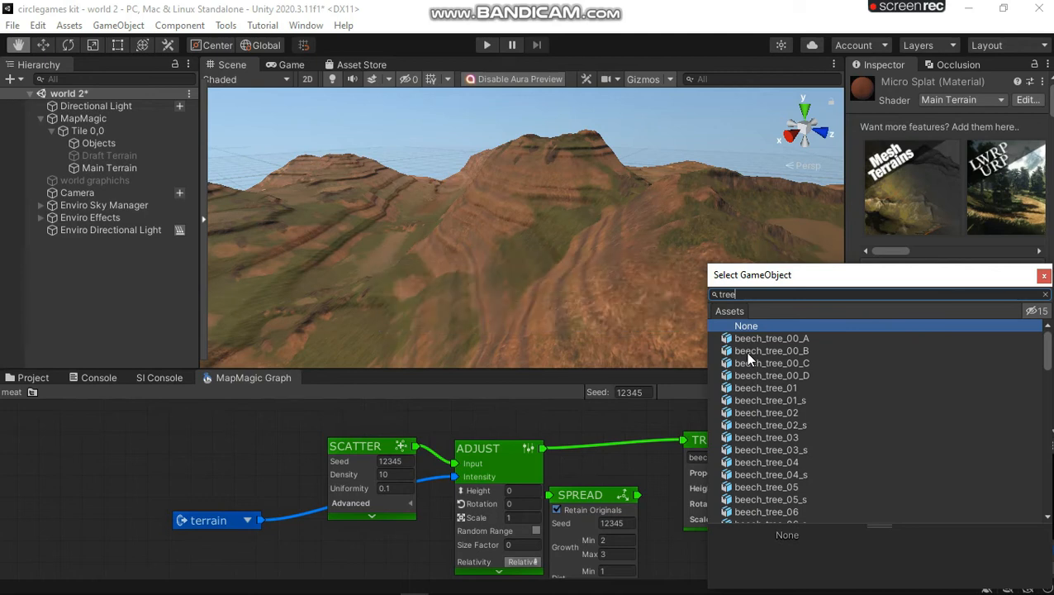
key(Down)
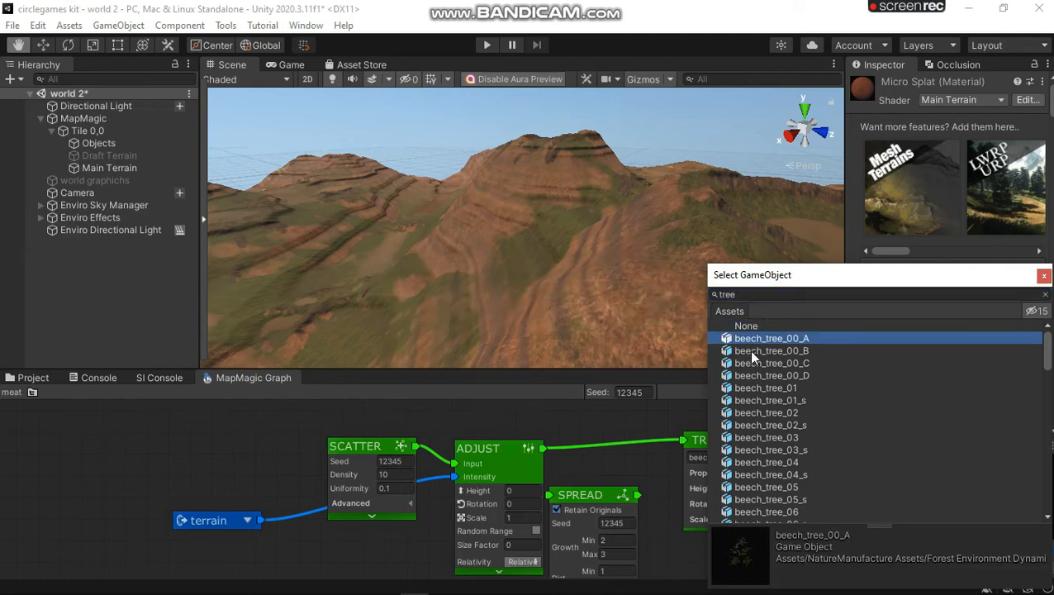
click(752, 354)
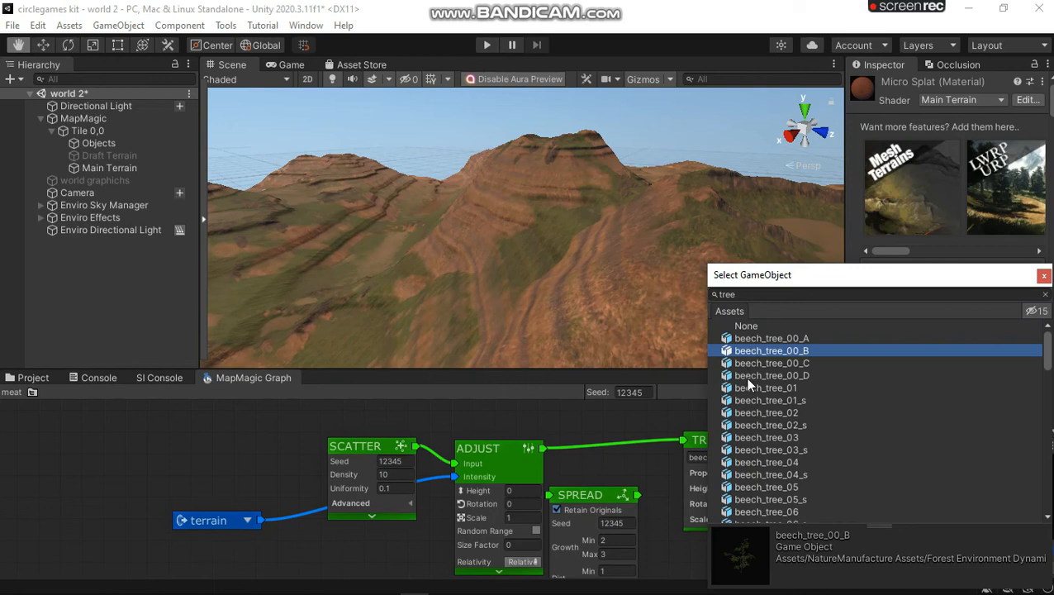
click(748, 379)
click(747, 401)
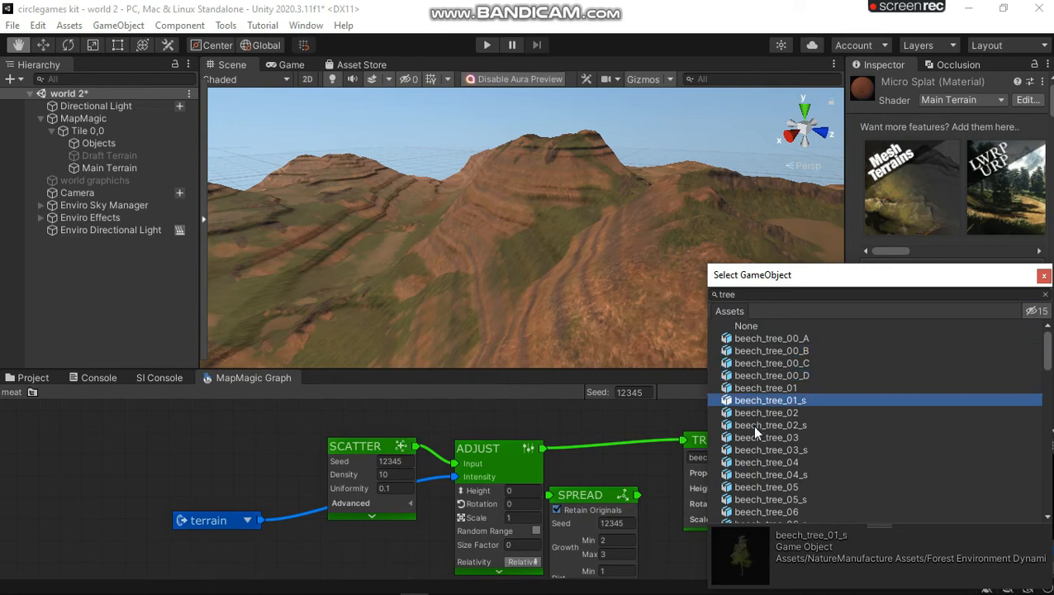
click(755, 426)
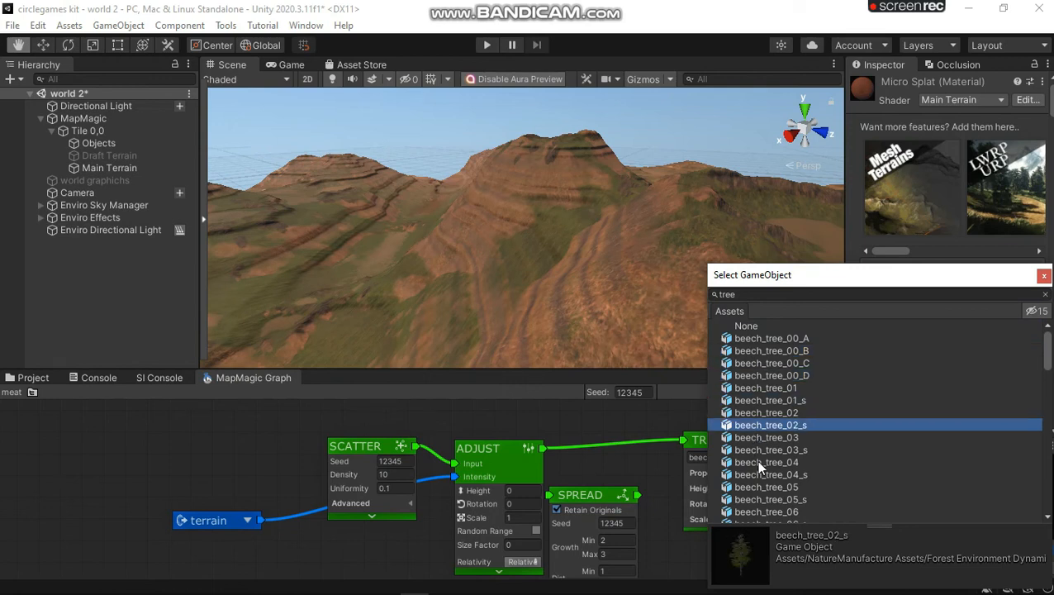
click(756, 459)
scroll(756, 460, down, 4)
scroll(755, 459, down, 1)
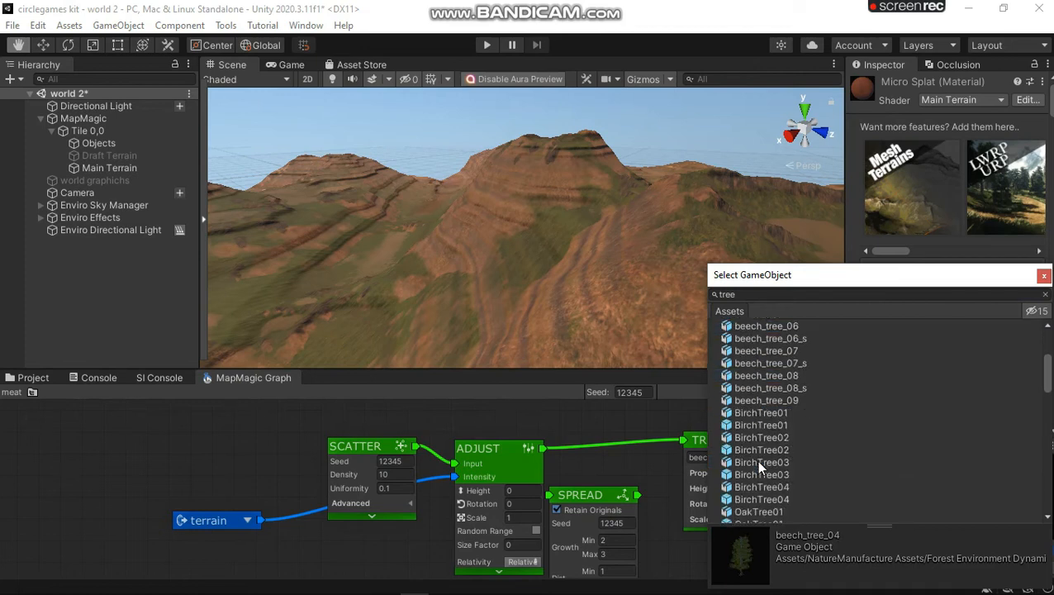
click(752, 401)
click(760, 387)
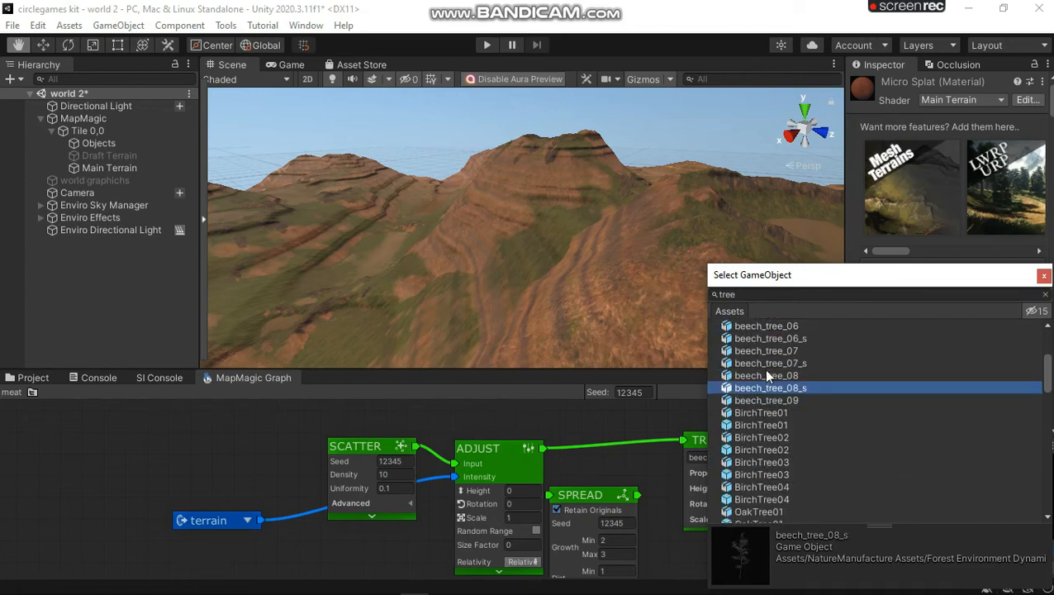
click(763, 365)
click(767, 351)
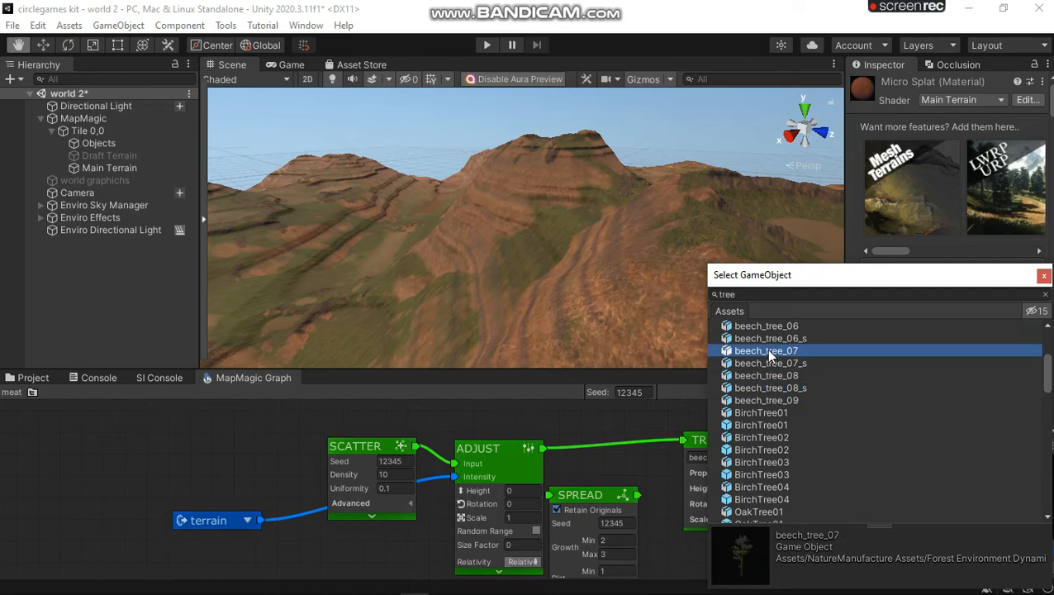
click(761, 326)
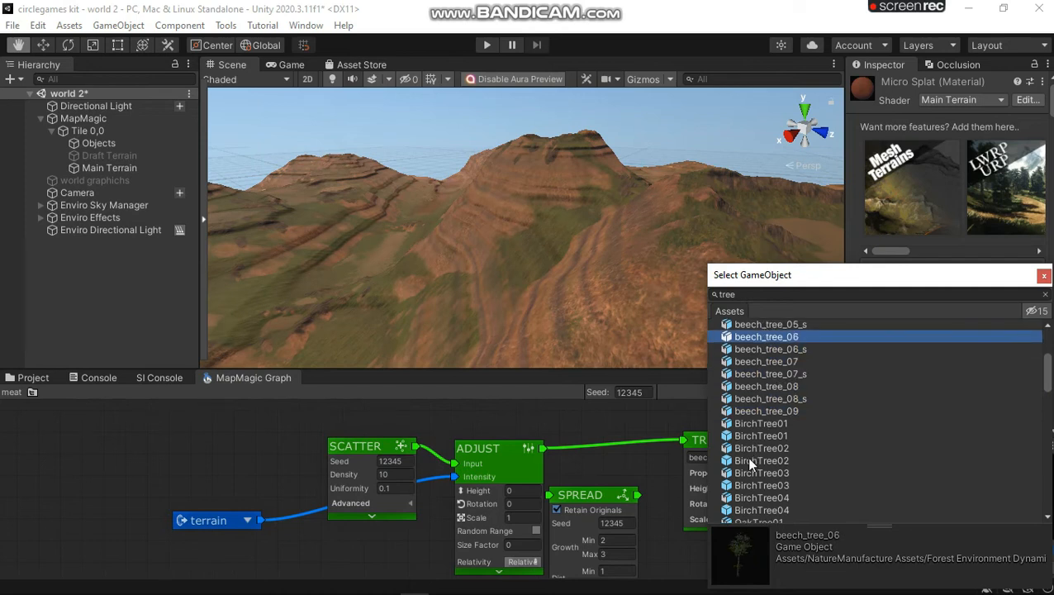
Step: Preview oak and pine candidates for the Trees node, including OakTree04, OakTree03 and PineTree04b
scroll(748, 460, down, 5)
scroll(750, 463, down, 6)
scroll(750, 463, up, 5)
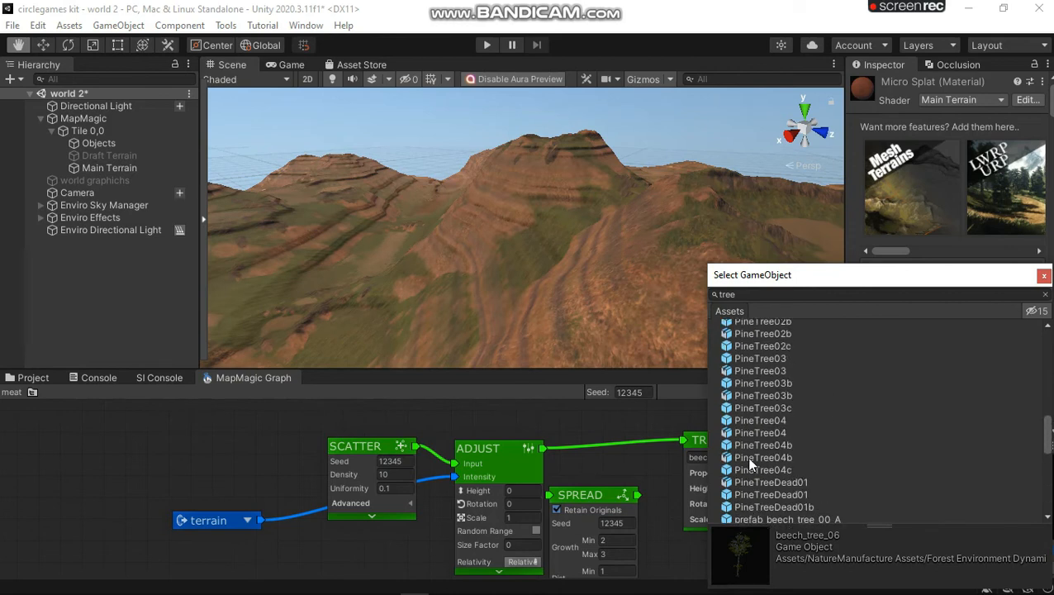
scroll(750, 464, up, 3)
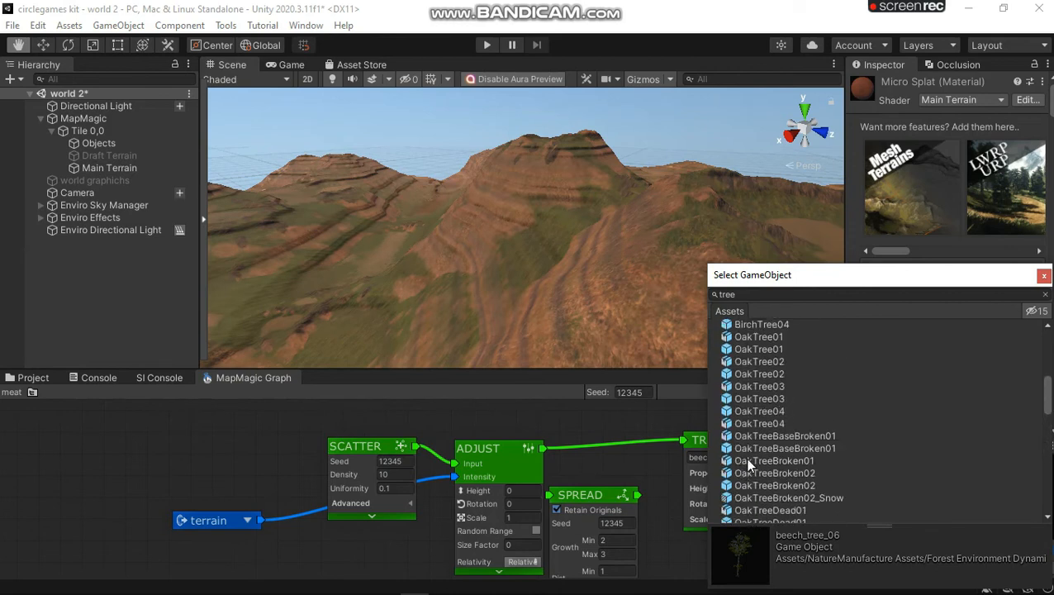
click(751, 449)
click(754, 411)
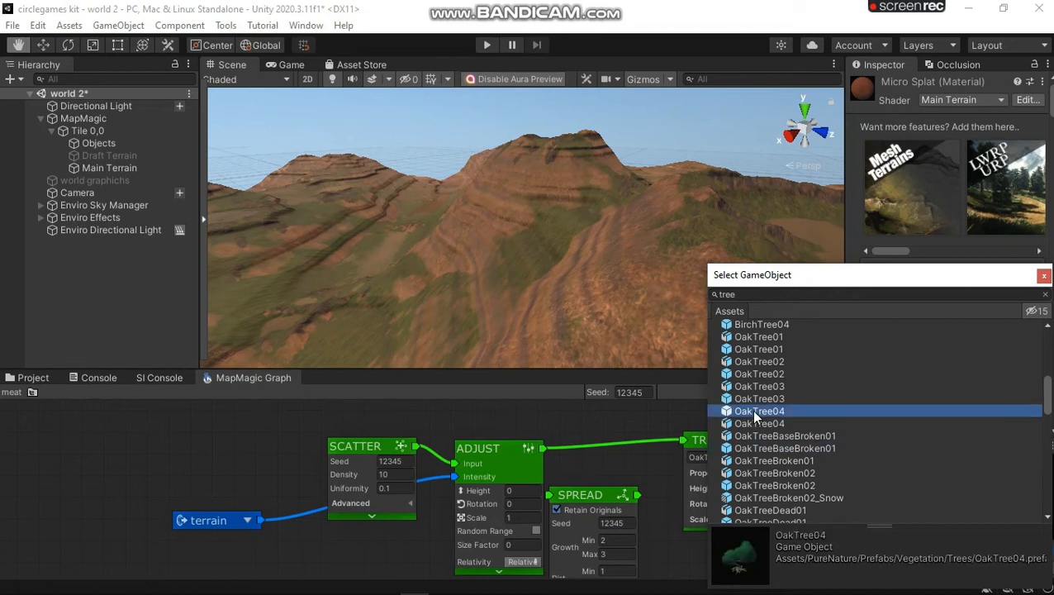
click(761, 403)
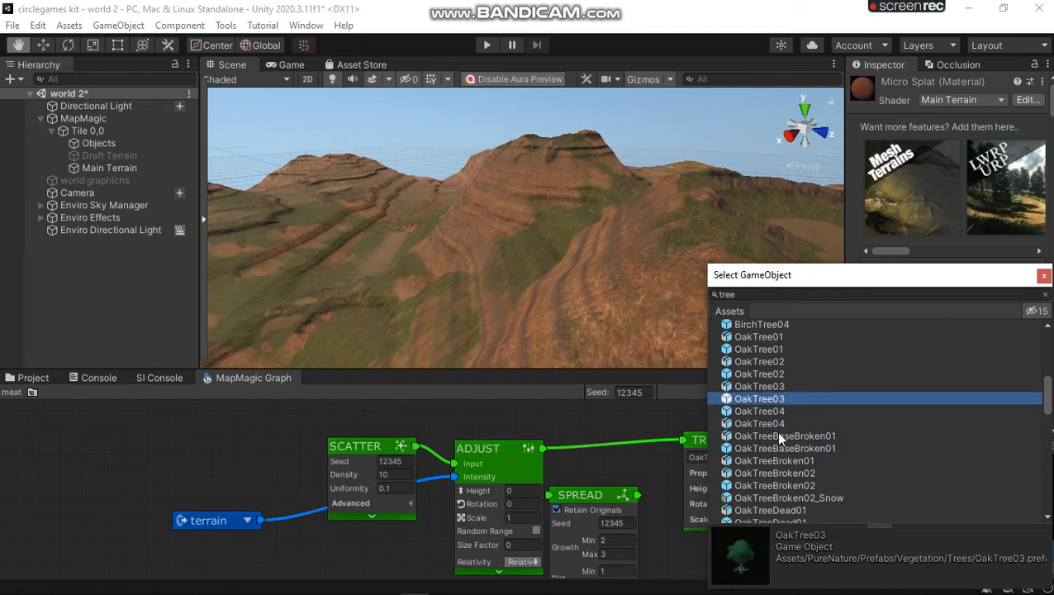
scroll(776, 453, down, 10)
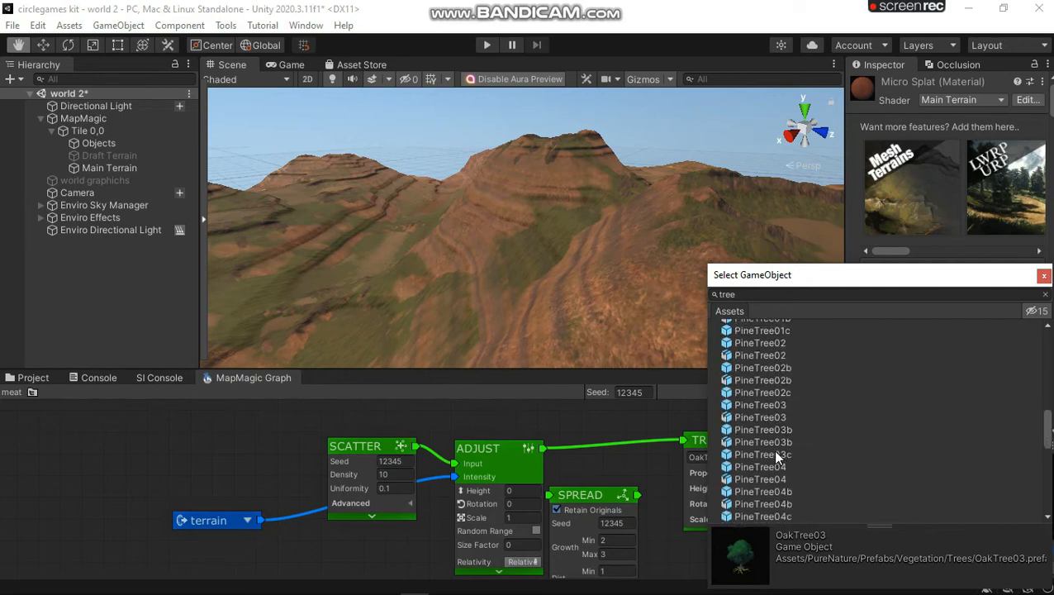
scroll(772, 455, down, 1)
click(764, 445)
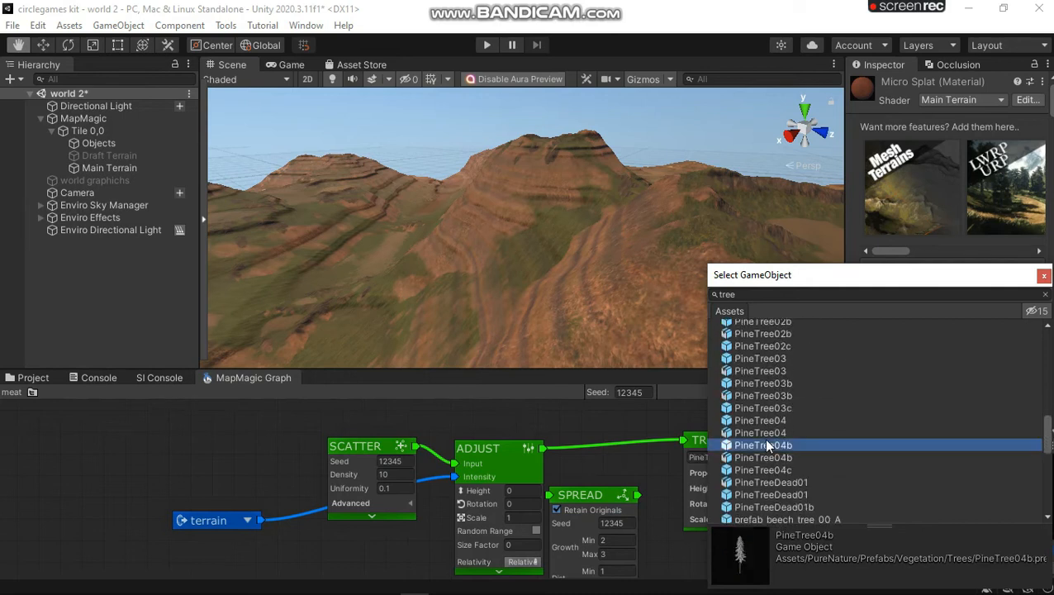
Step: Compare the VS_prefab_beech_tree variants and assign VS_prefab_beech_tree_05 to the Trees node
scroll(767, 446, down, 10)
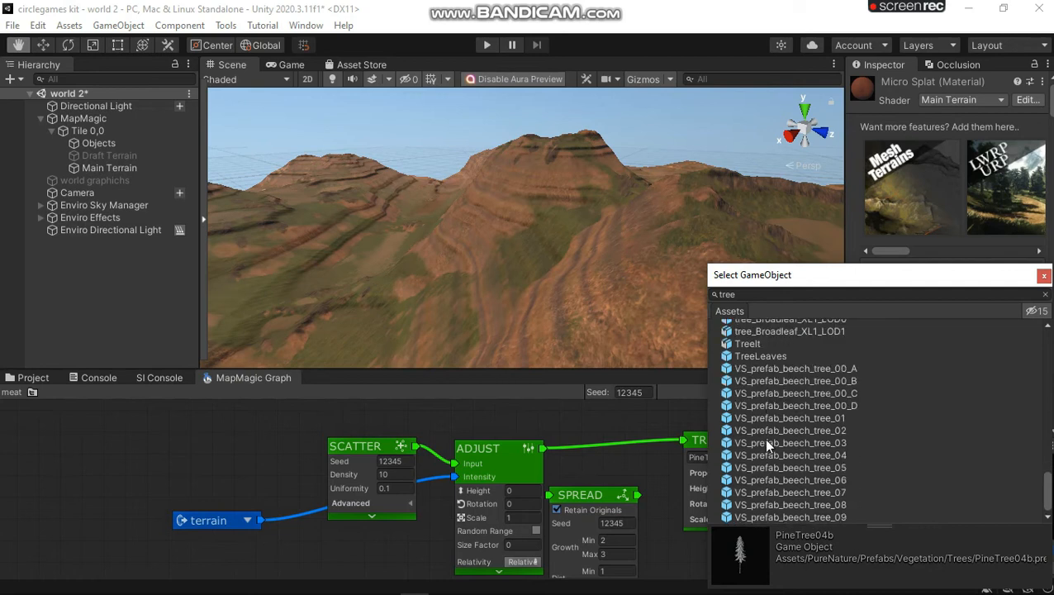
click(760, 444)
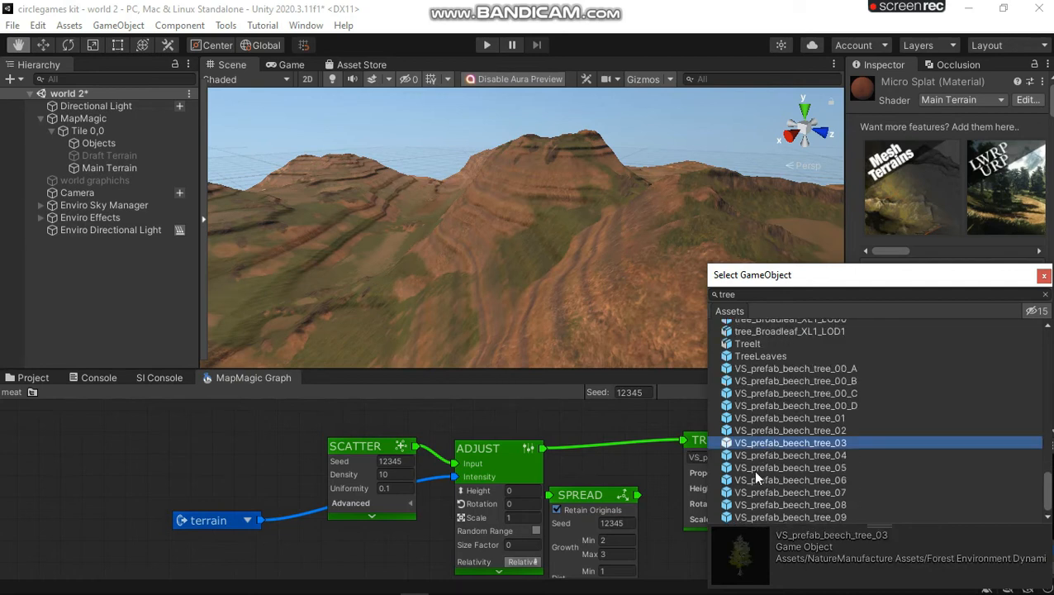
click(753, 514)
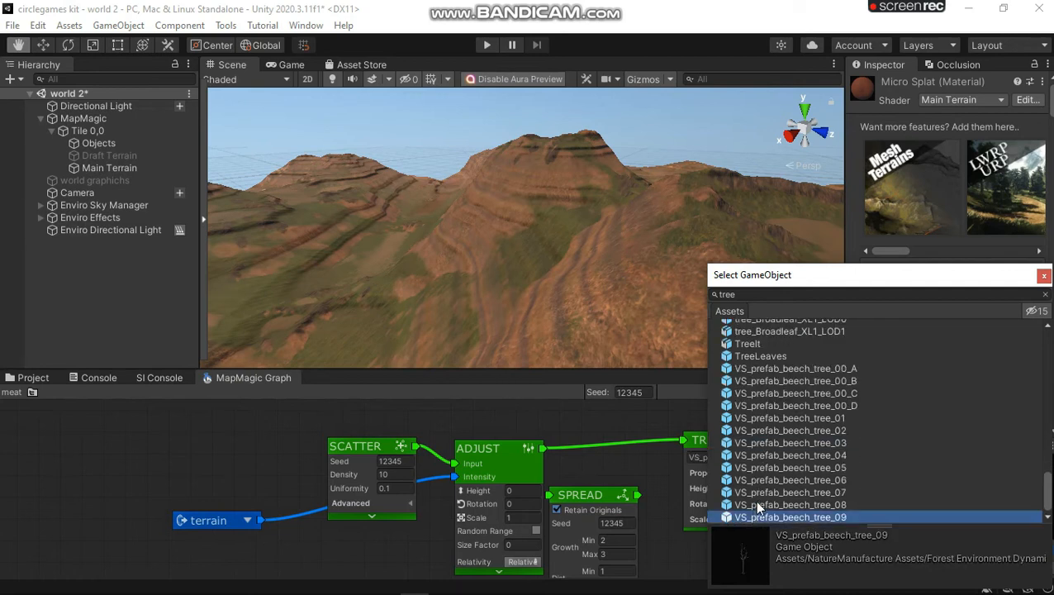
click(759, 500)
click(764, 480)
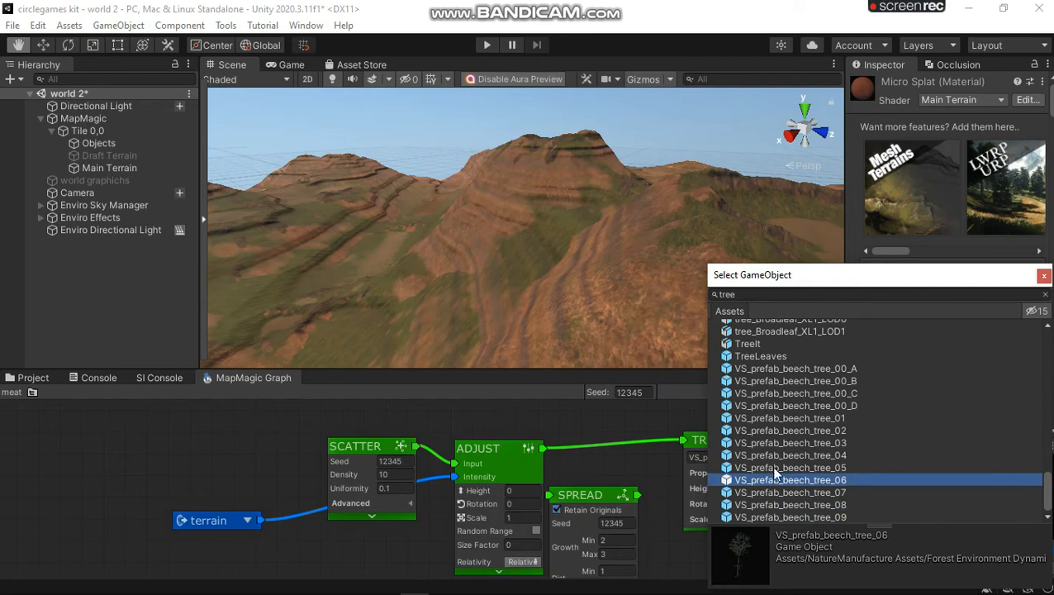
click(775, 468)
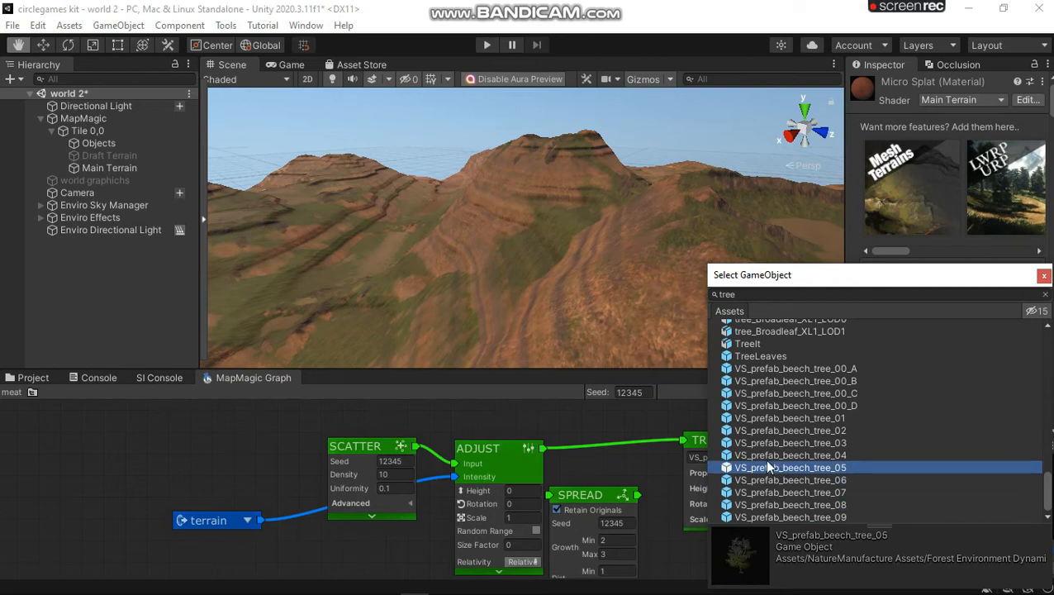
click(767, 456)
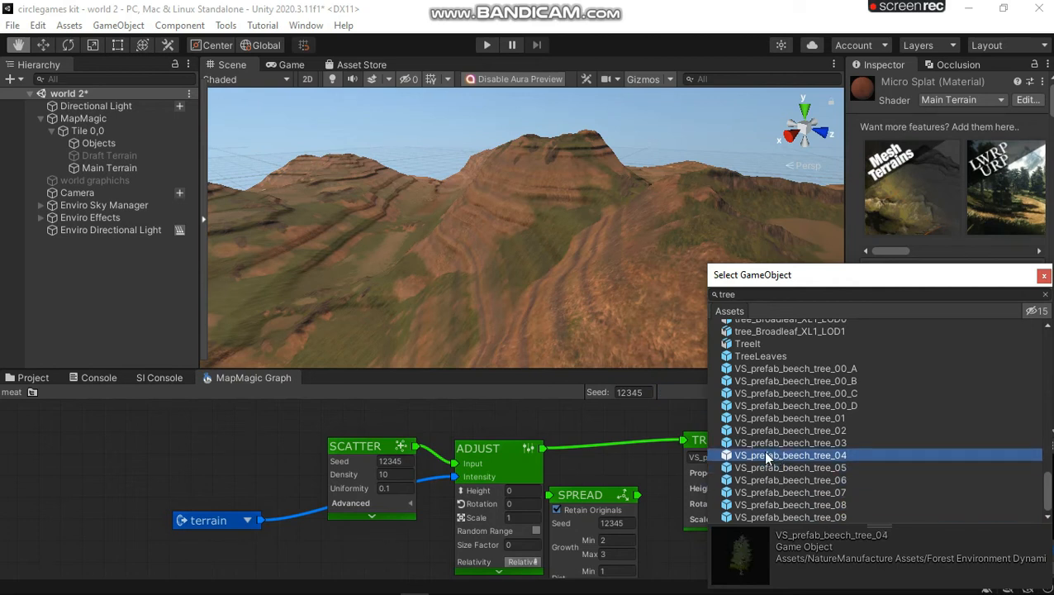
click(781, 465)
double_click(782, 465)
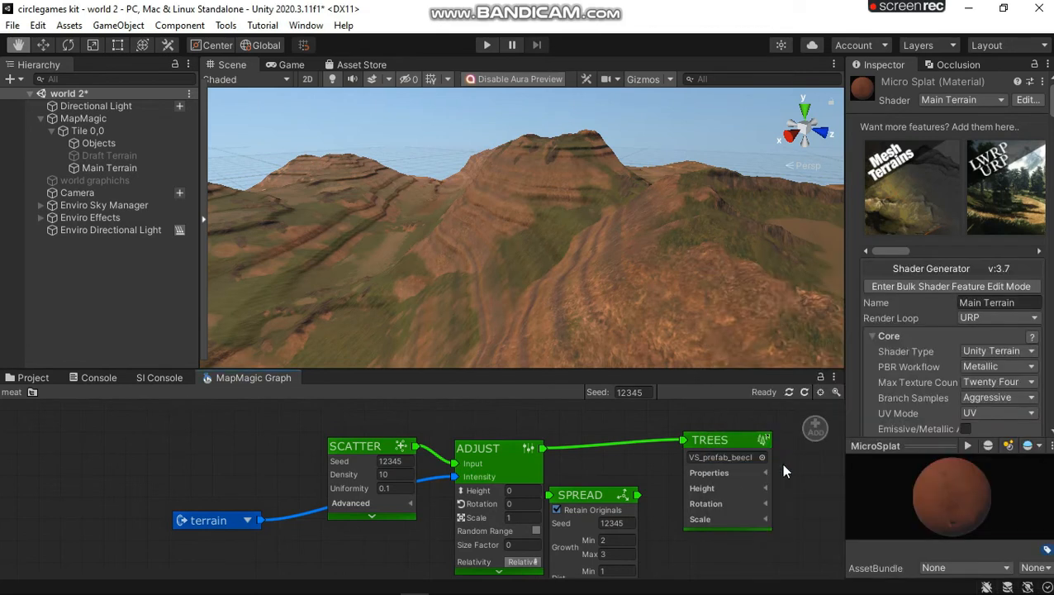
Step: Set the Scatter node's Density to 100
right_drag(461, 291, 320, 309)
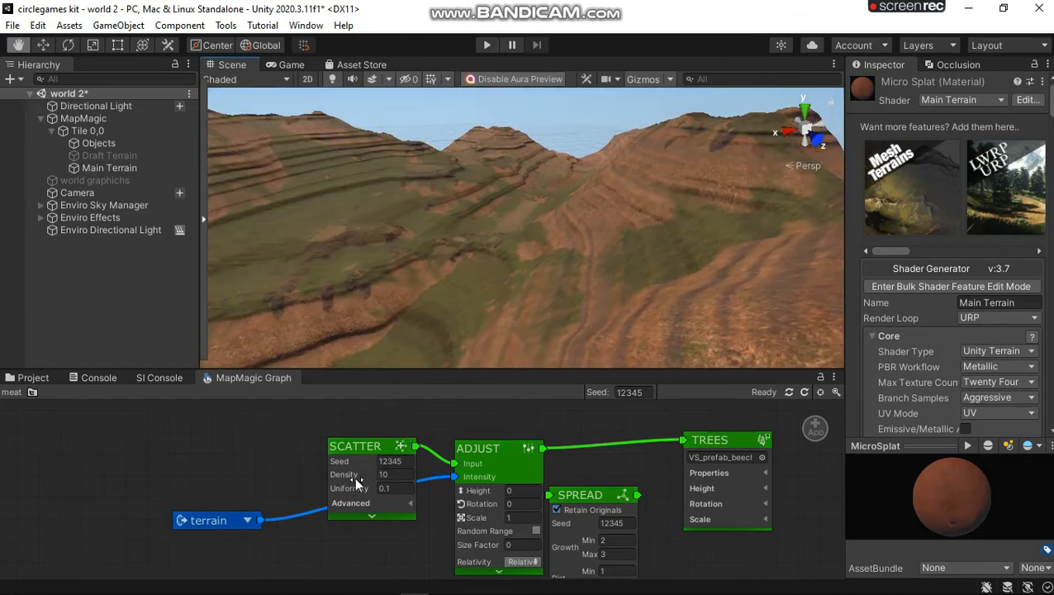
click(392, 474)
text(19)
key(BackSpace)
text(00)
key(Return)
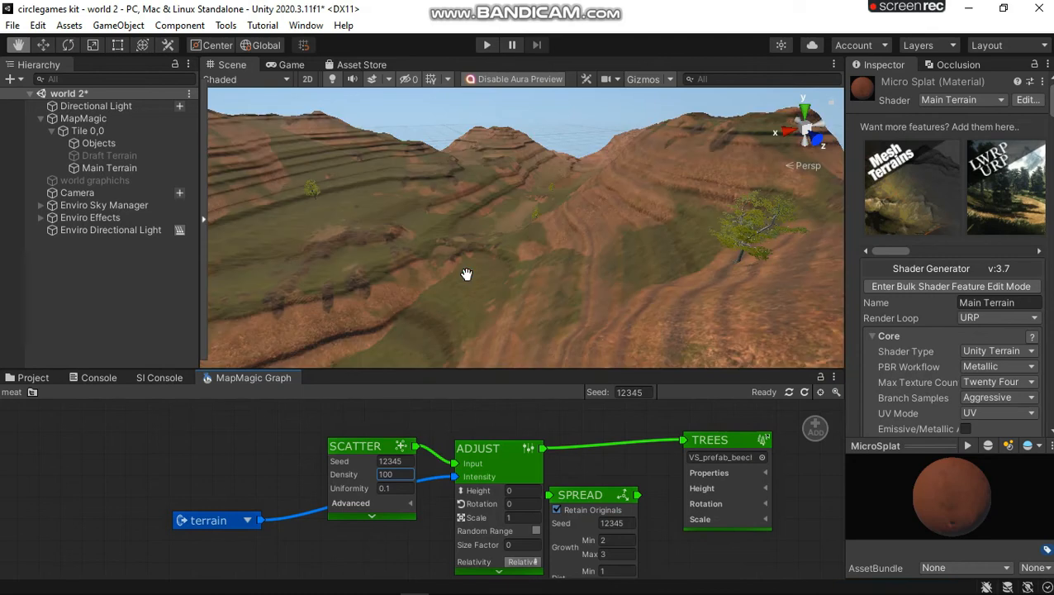
Step: Inspect the scattered trees across the terrain, and enable Multi-Prefab in the Trees node's properties
alt+drag(499, 242, 793, 221)
alt+drag(967, 226, 579, 284)
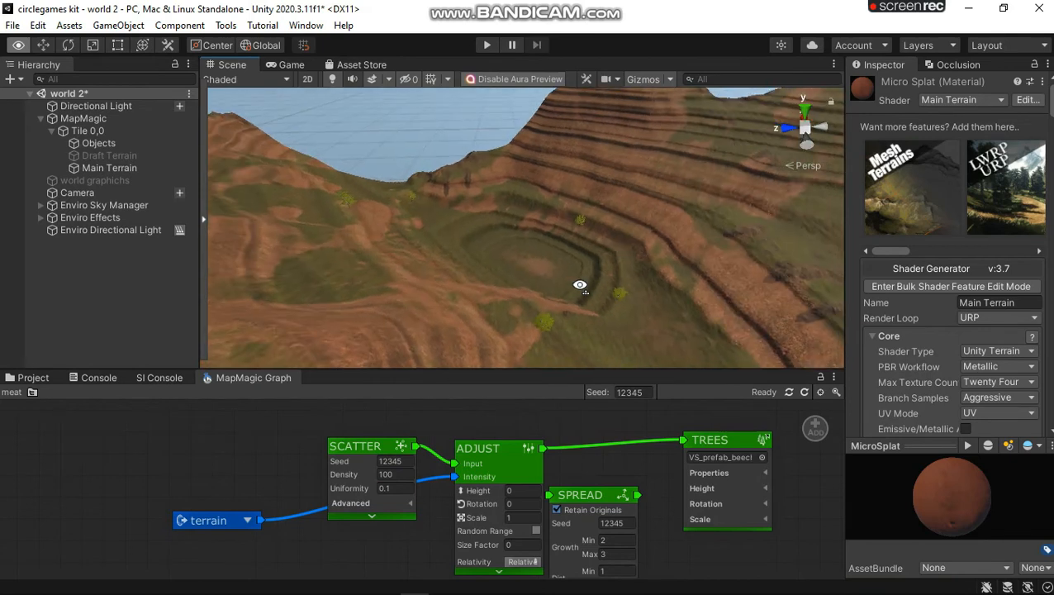
alt+drag(580, 285, 776, 373)
alt+drag(536, 323, 623, 332)
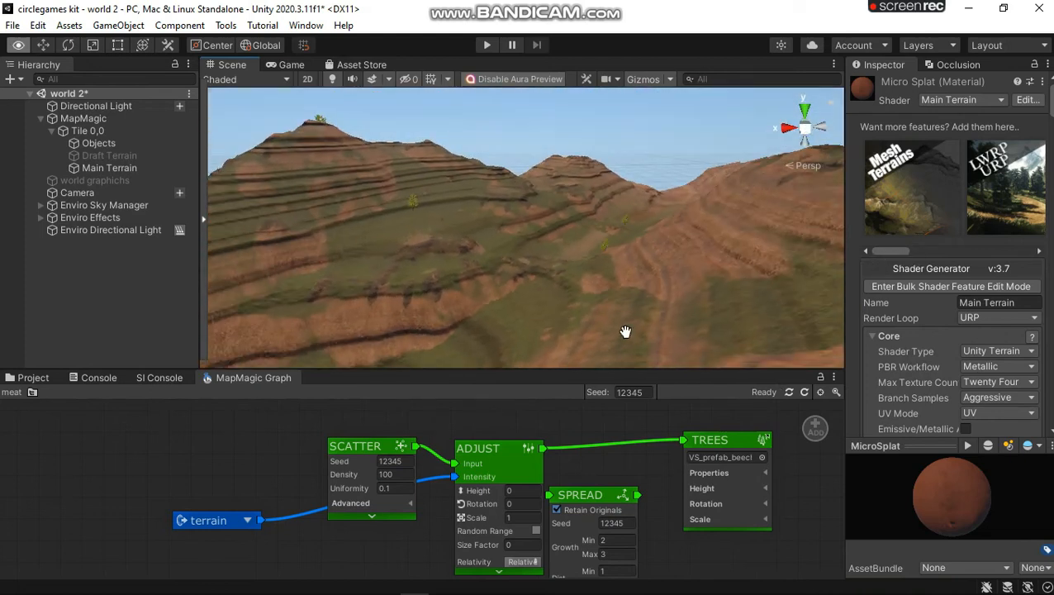
click(764, 471)
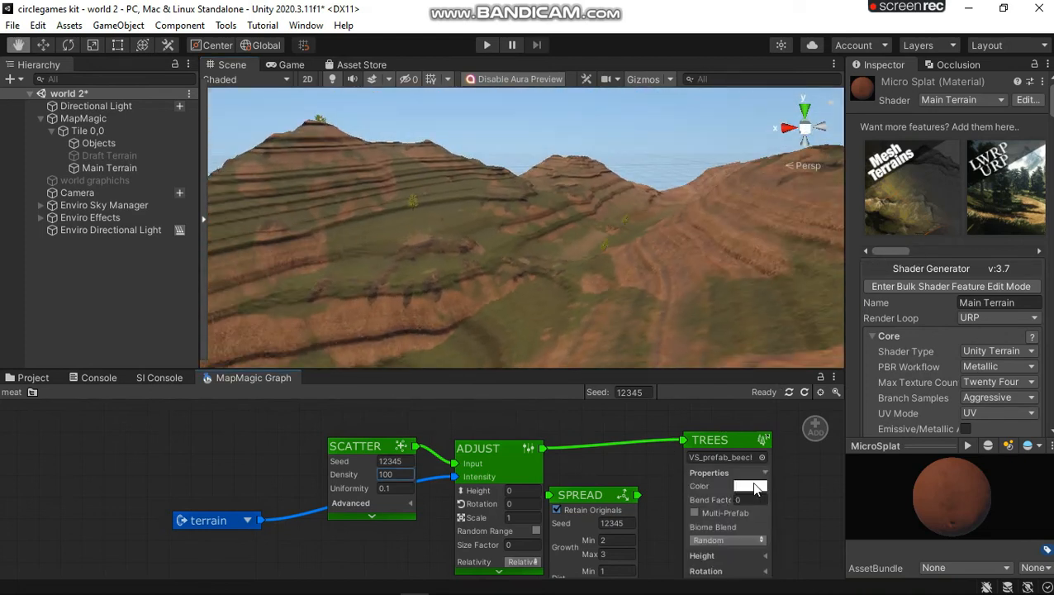
click(695, 512)
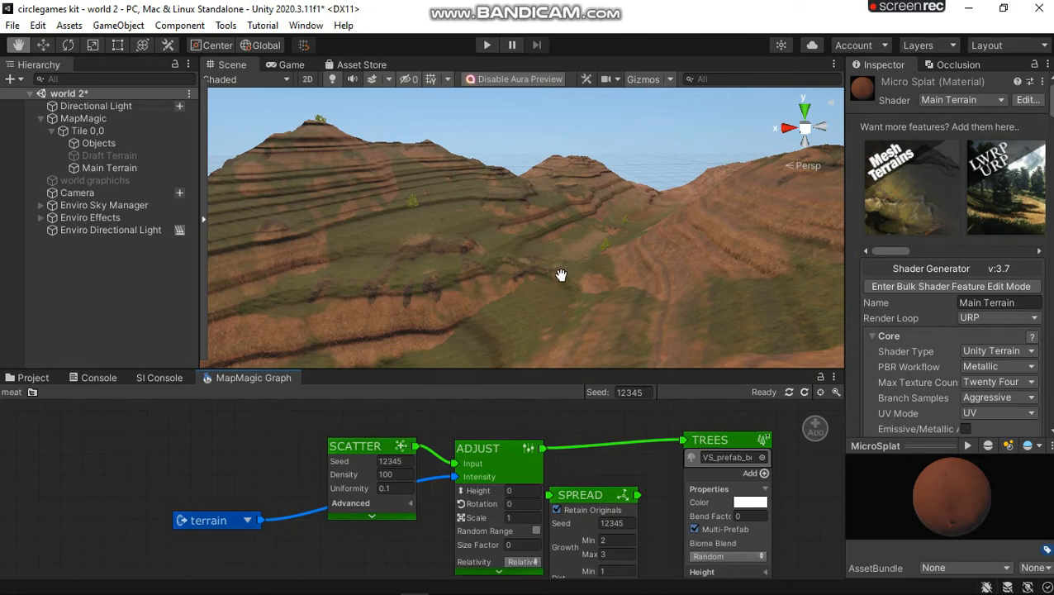
Step: Try a Bend Factor of 1.45 on the Trees node and reset it to 0
right_drag(560, 276, 764, 275)
drag(764, 524, 642, 530)
right_click(652, 533)
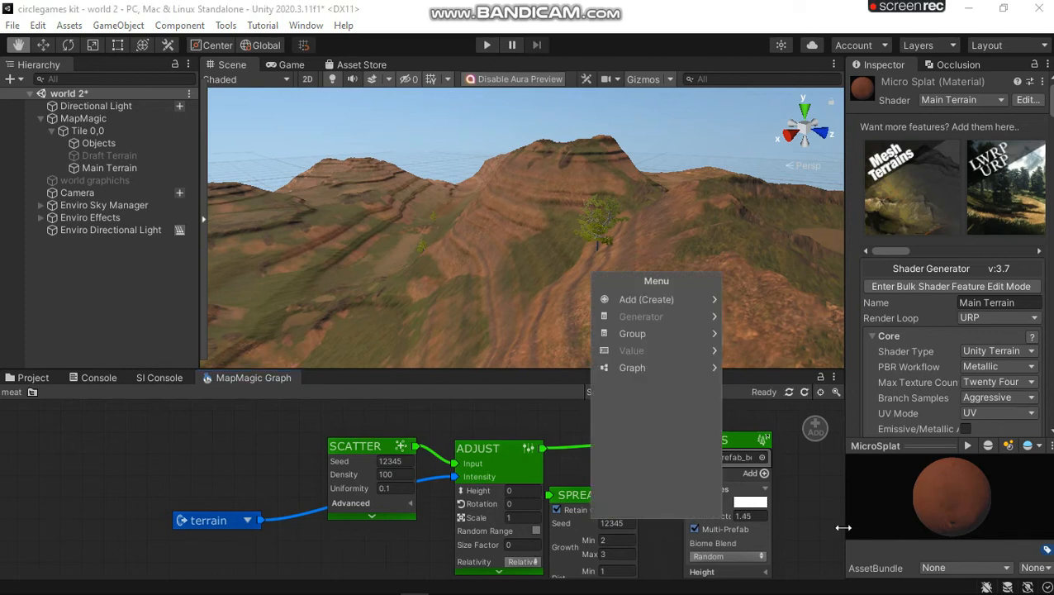
click(740, 522)
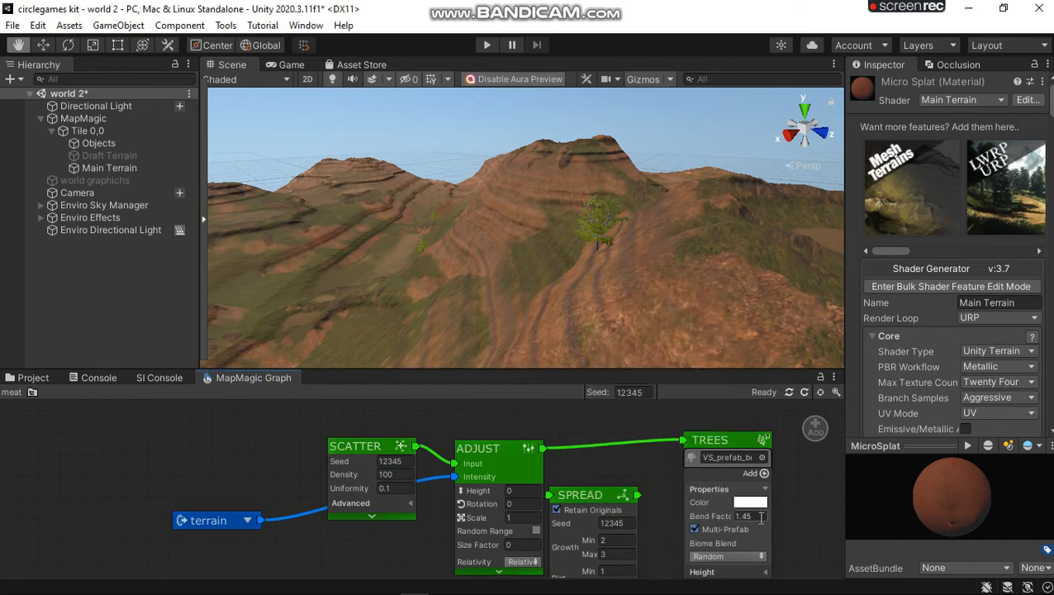
click(753, 517)
text(0)
Step: Collapse the Trees node's Properties section and add three empty prefab slots to its list
click(767, 491)
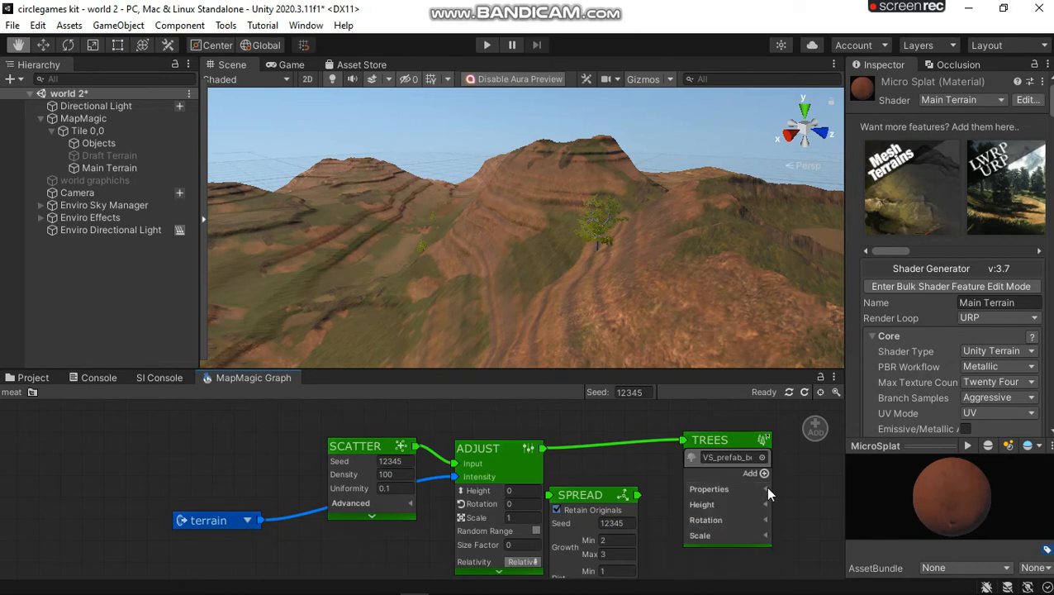
click(768, 491)
click(765, 489)
click(763, 473)
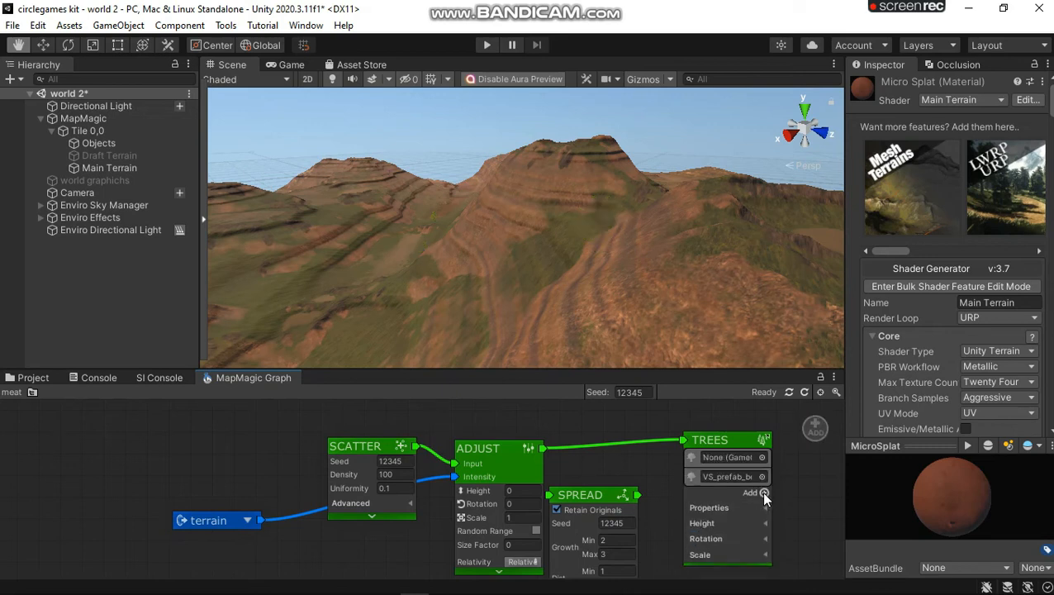
click(761, 492)
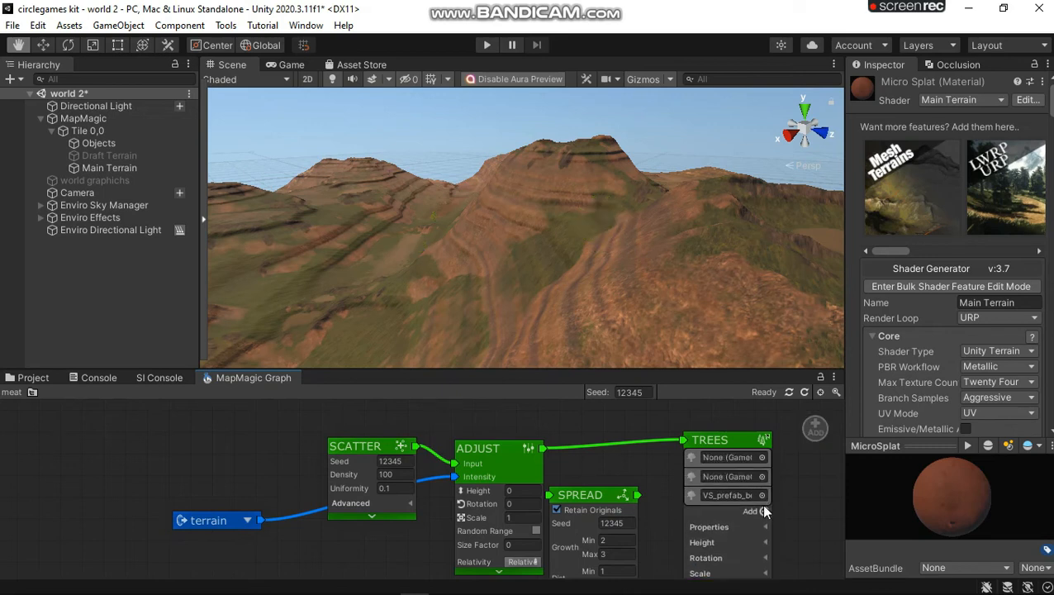
click(761, 458)
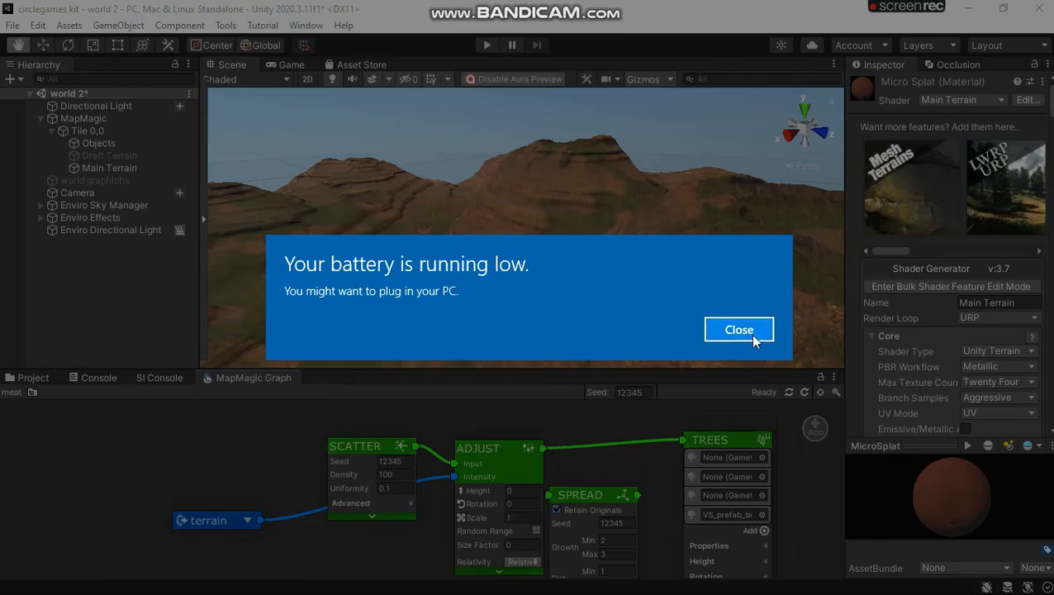
Step: Dismiss the low-battery warning and assign VS_prefab_beech_tree_06 to the Trees node's third prefab slot
click(743, 329)
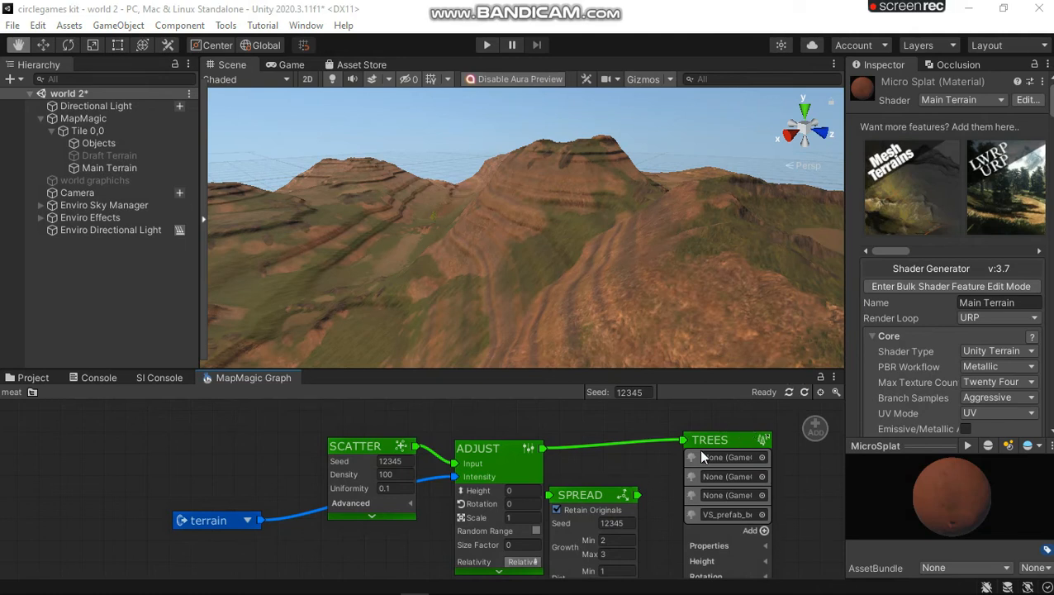
click(762, 494)
text(tree)
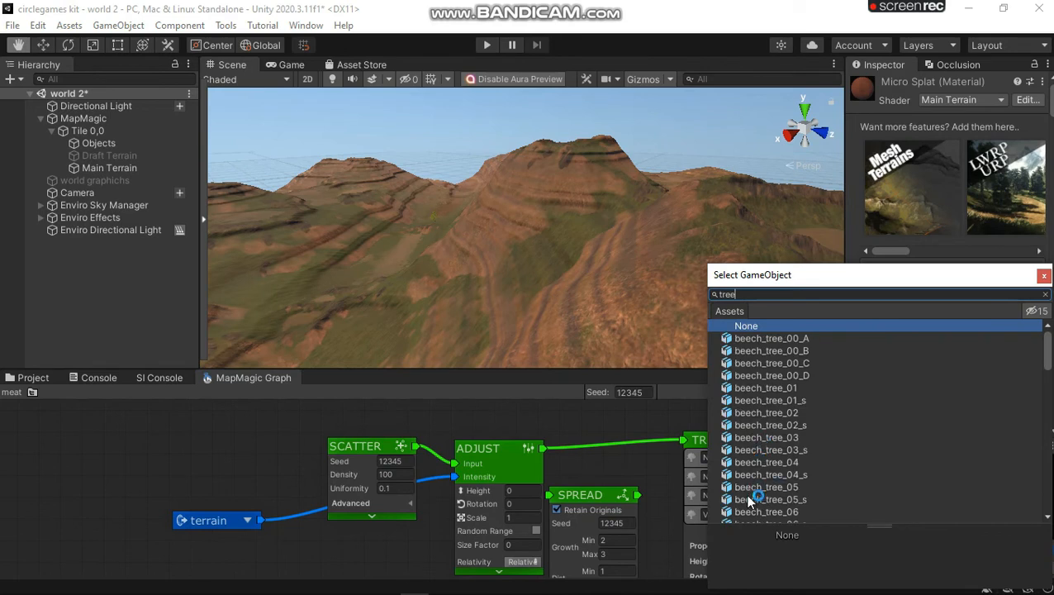
scroll(748, 501, down, 10)
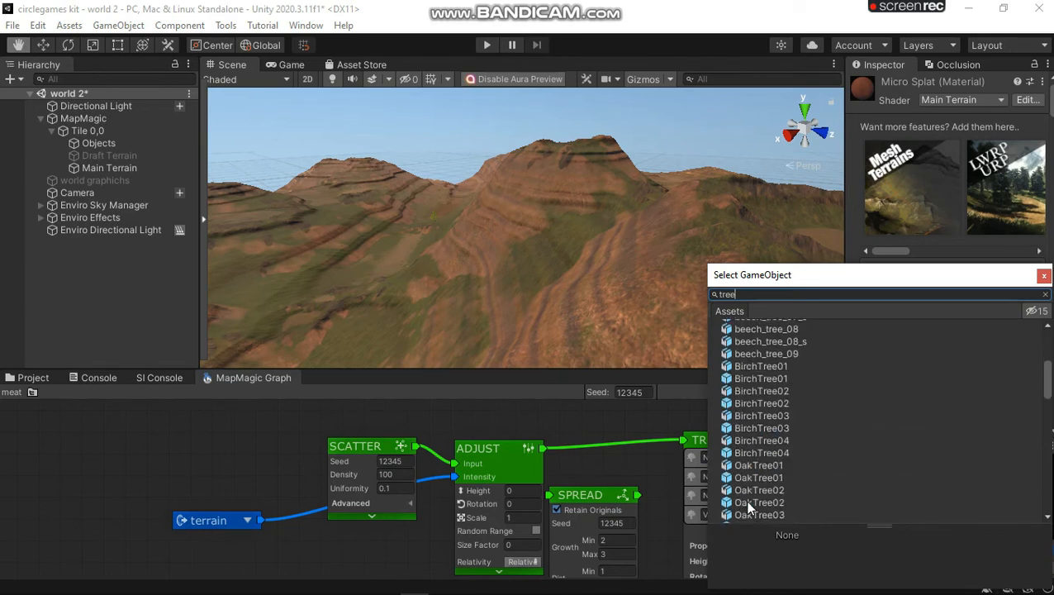
scroll(747, 507, down, 10)
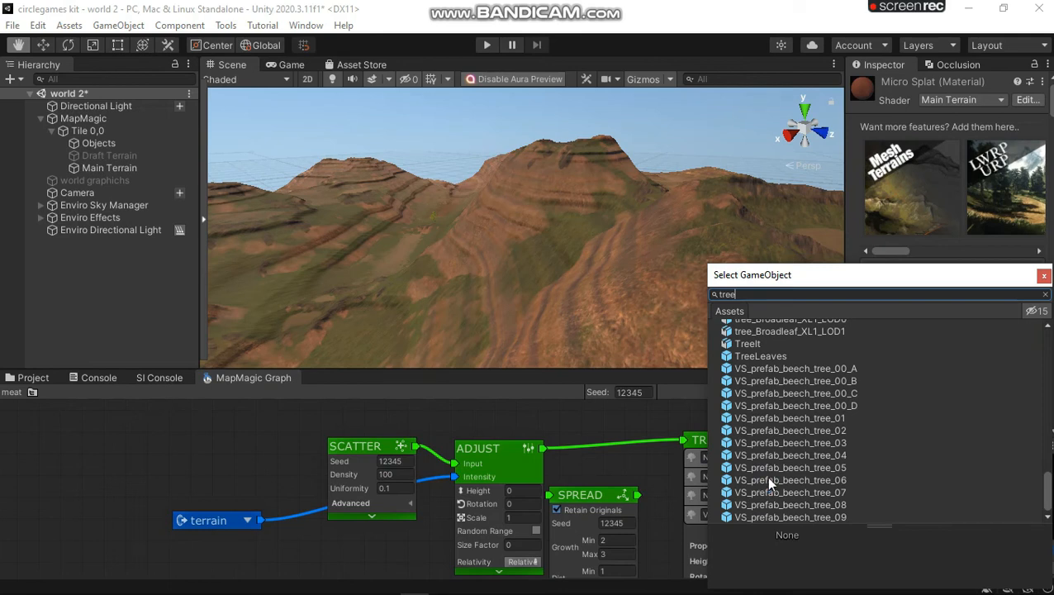
click(767, 479)
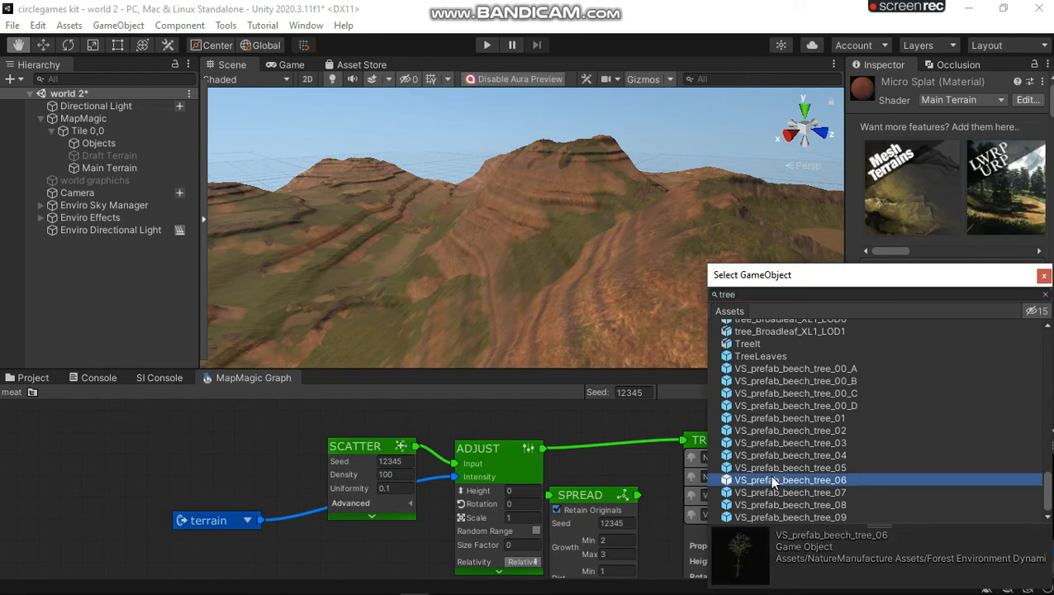
double_click(773, 482)
Step: Compare the VS beech tree prefabs for the Trees node's second slot and assign VS_prefab_beech_tree_03
click(760, 472)
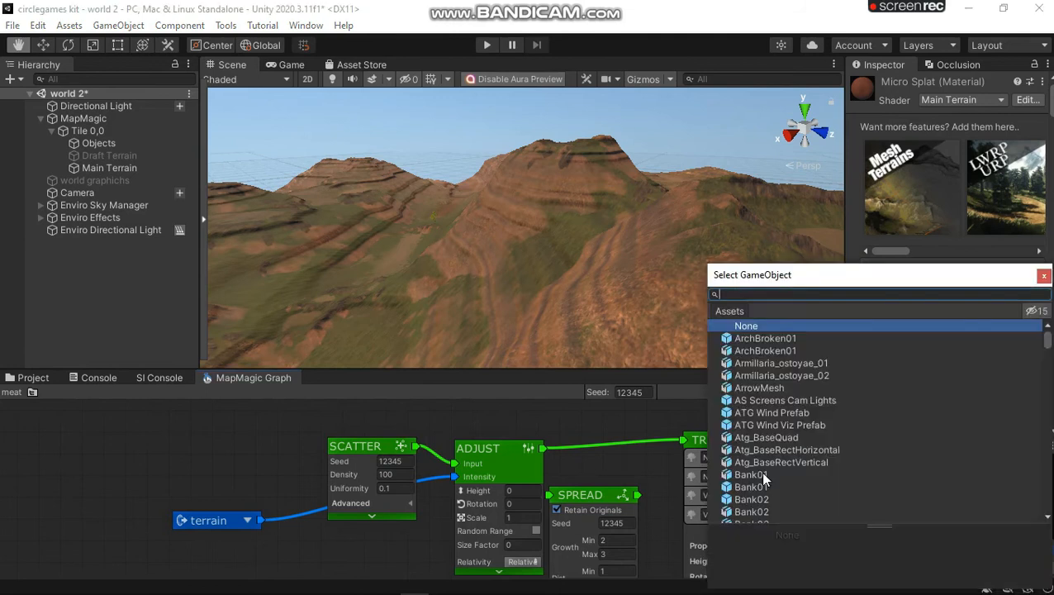
text(tree)
scroll(765, 461, down, 10)
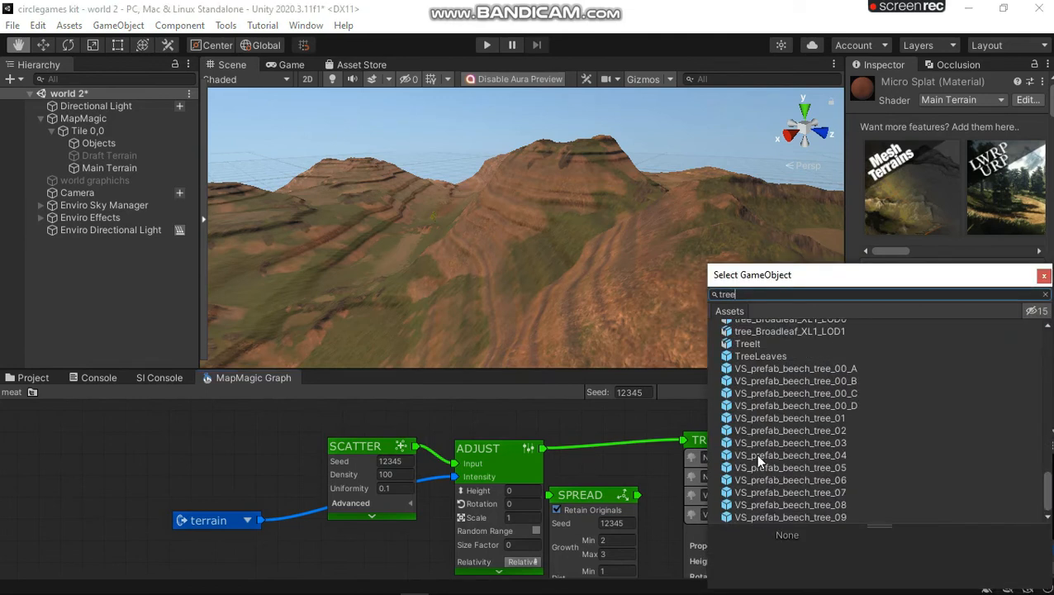
click(759, 468)
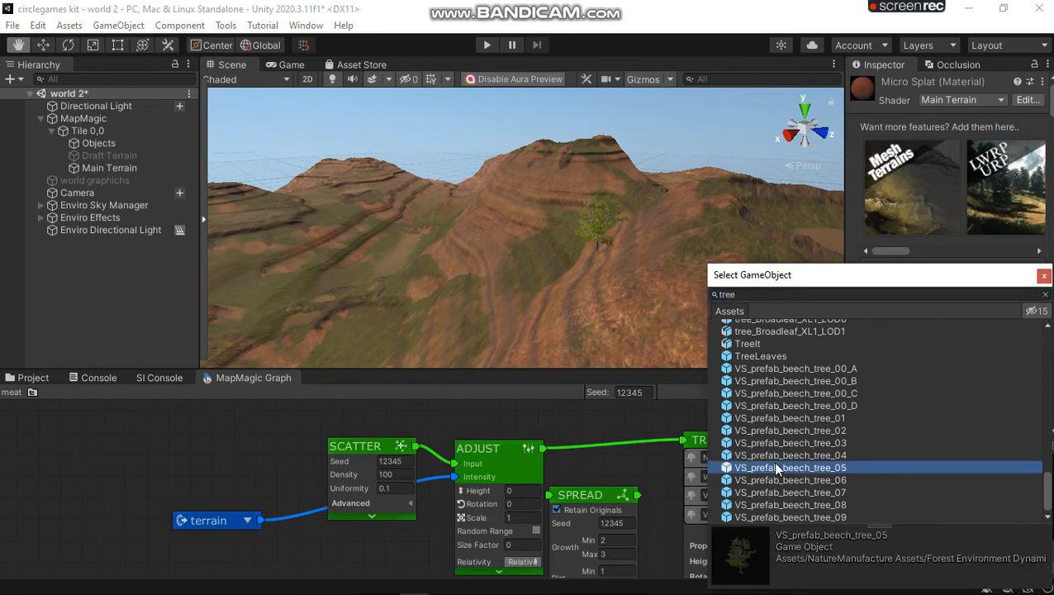
click(771, 479)
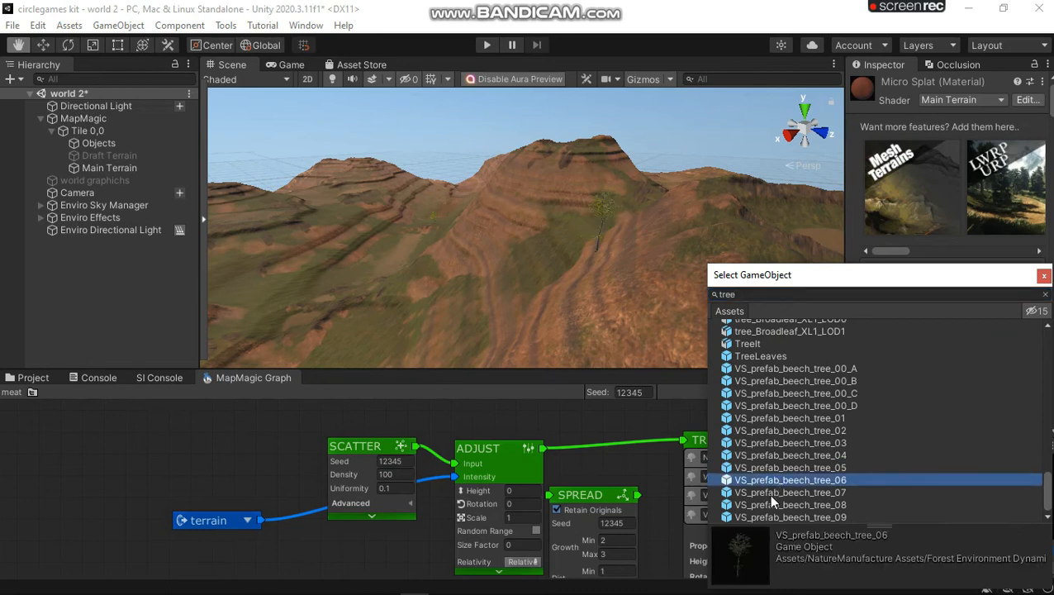
click(768, 492)
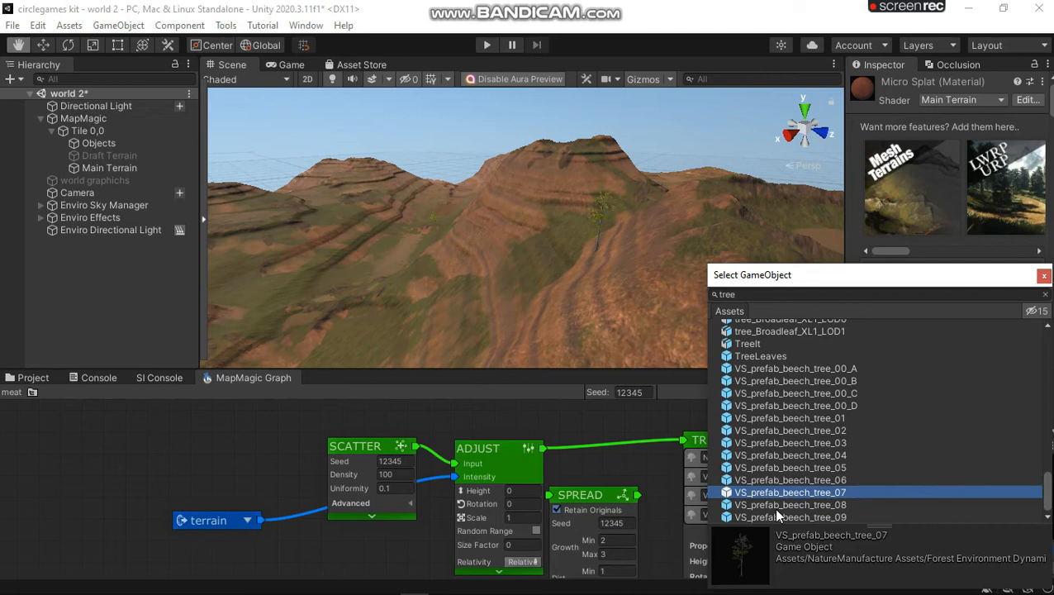
click(776, 506)
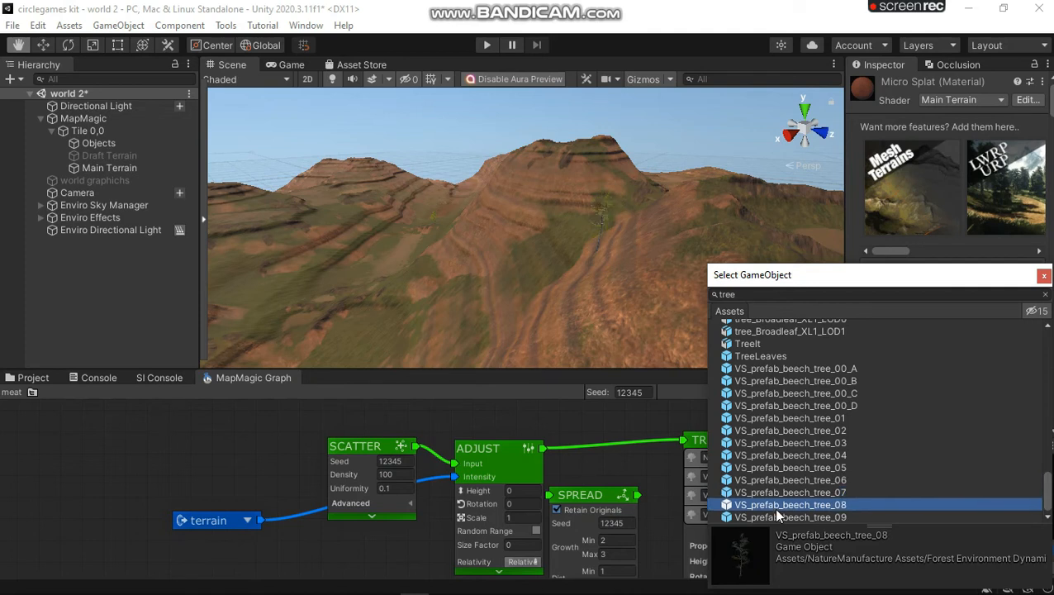
click(786, 446)
click(787, 454)
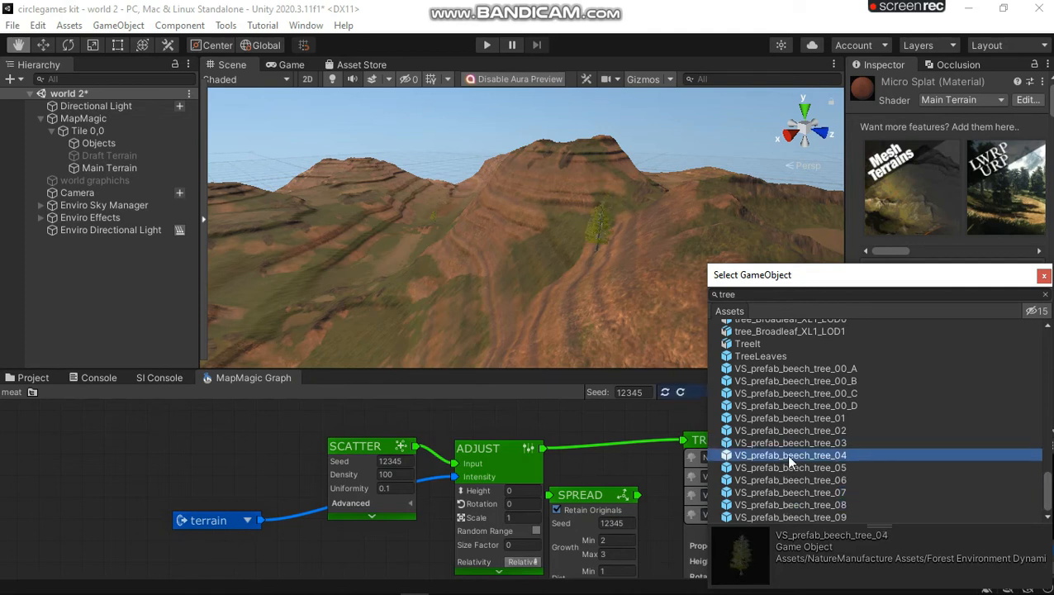
click(789, 468)
click(791, 457)
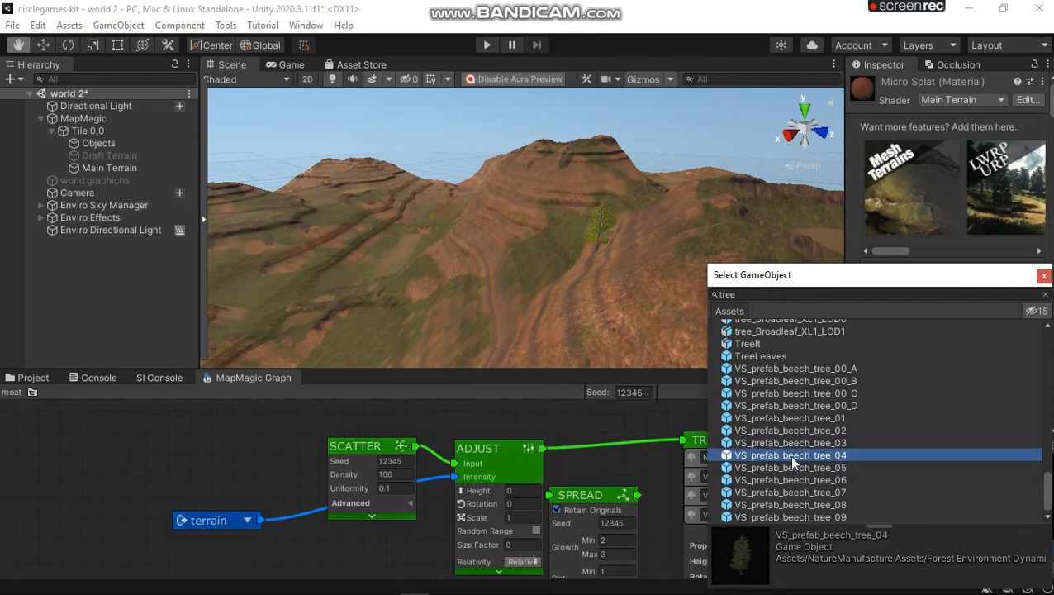
double_click(795, 441)
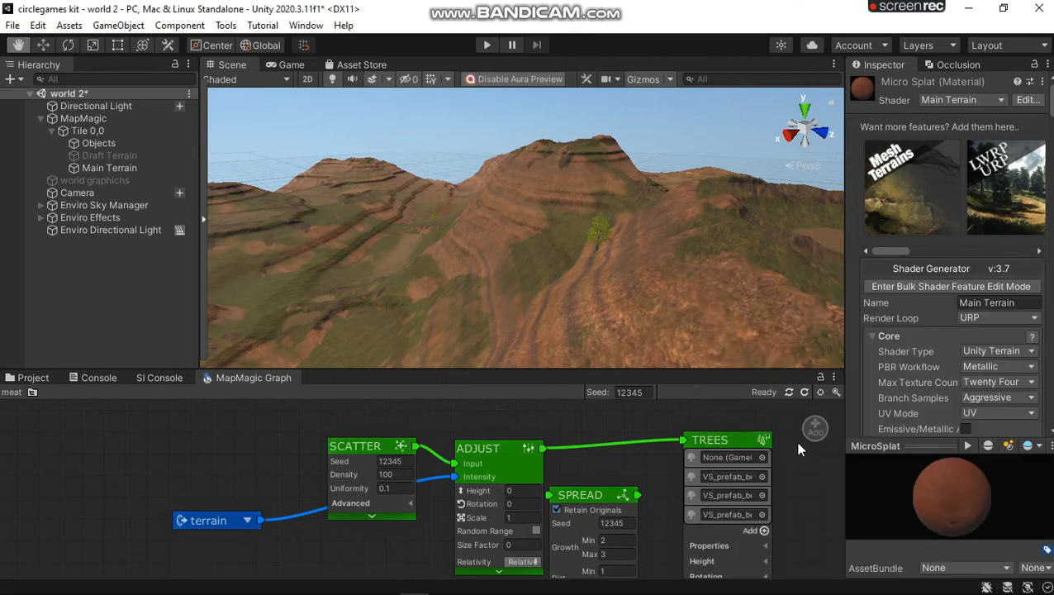
Step: Assign VS_prefab_beech_tree_09 to the Trees node's first prefab slot
click(761, 457)
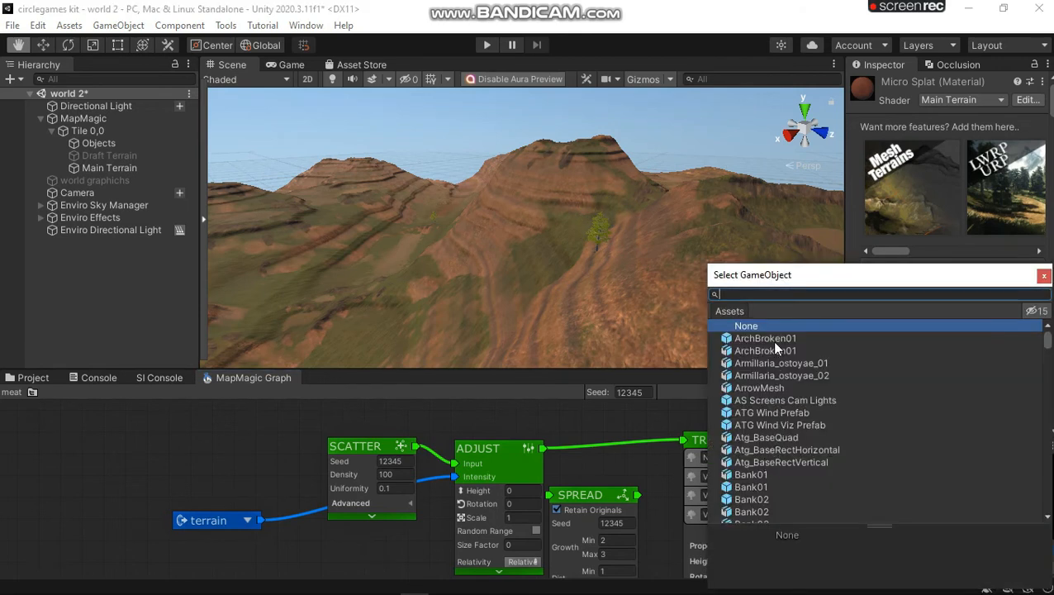
text(tree)
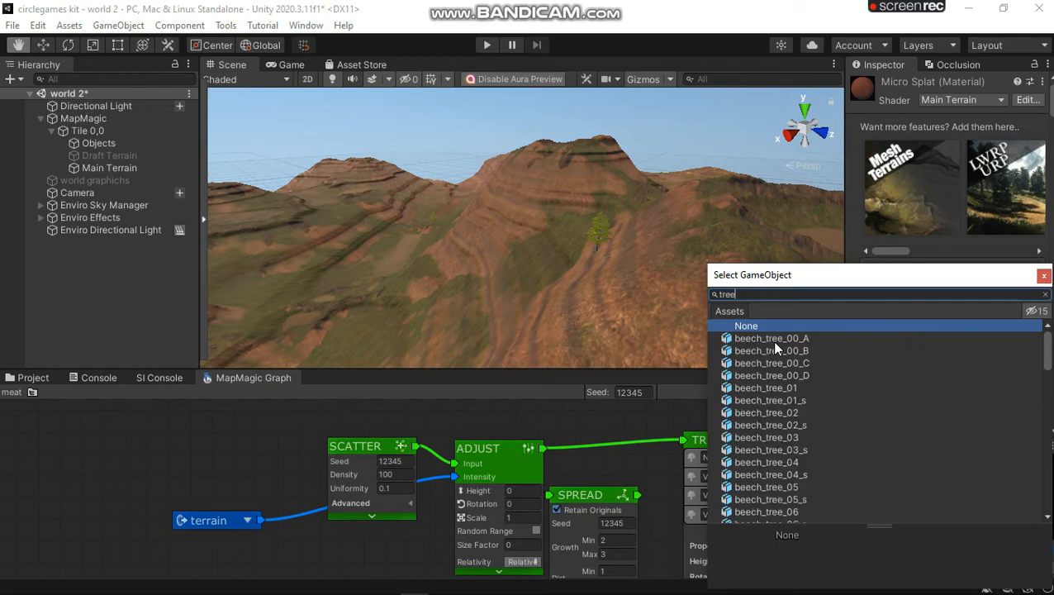
scroll(746, 426, down, 10)
scroll(745, 426, up, 3)
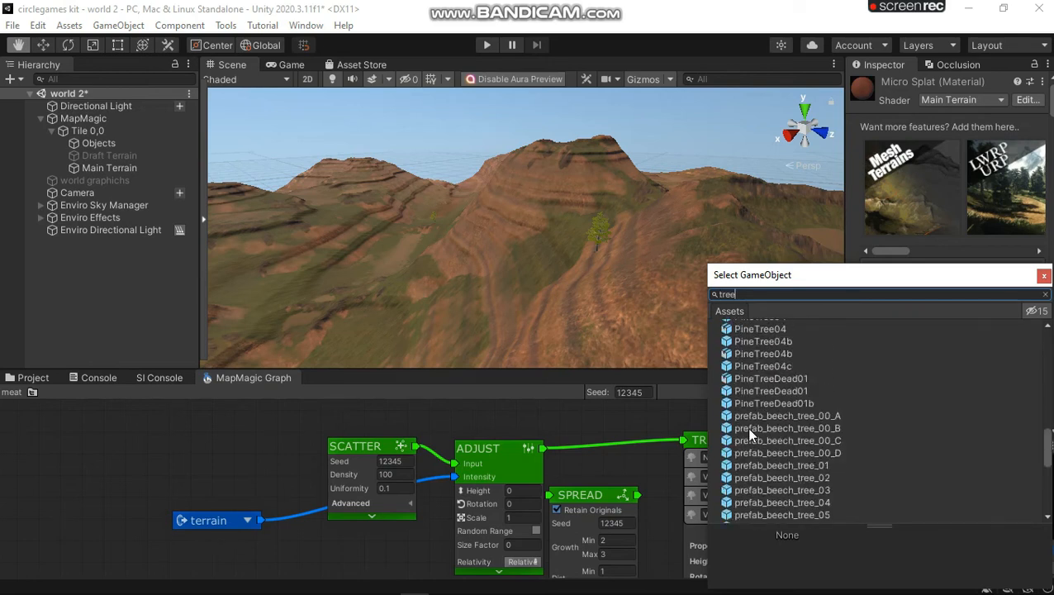
scroll(750, 430, down, 6)
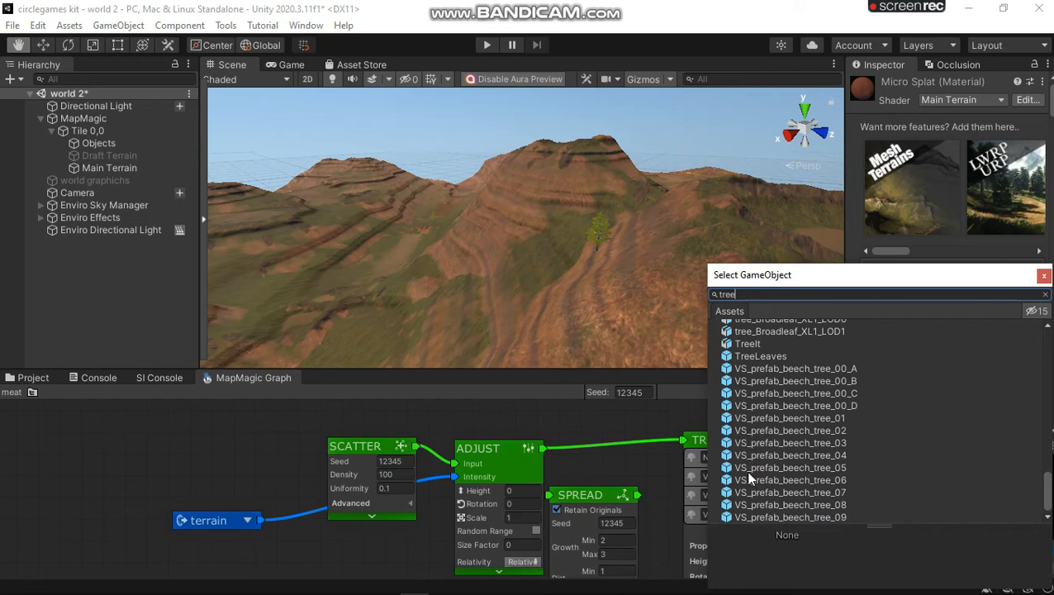
click(743, 517)
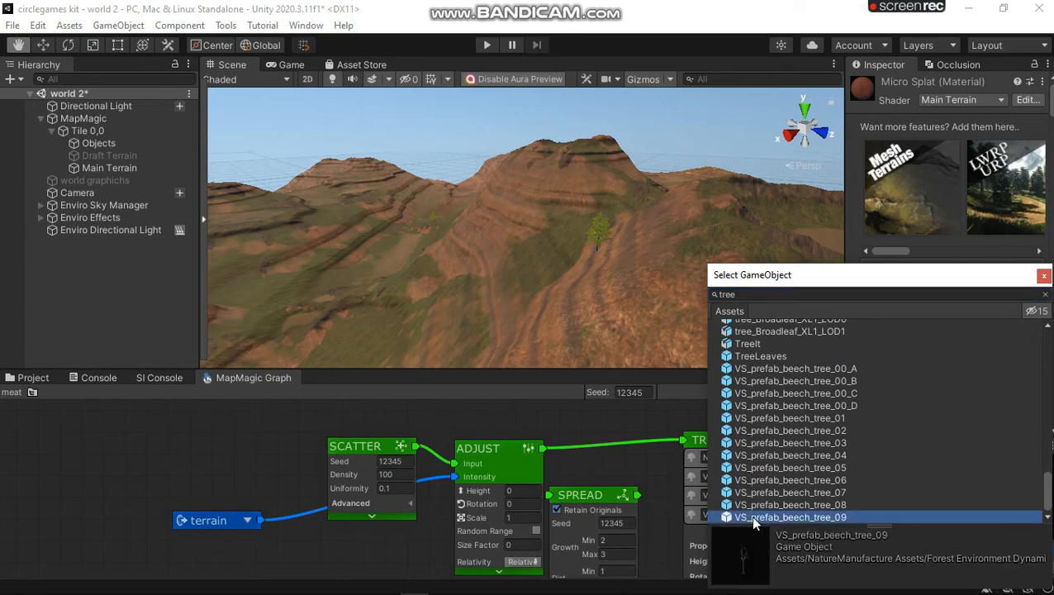
double_click(751, 517)
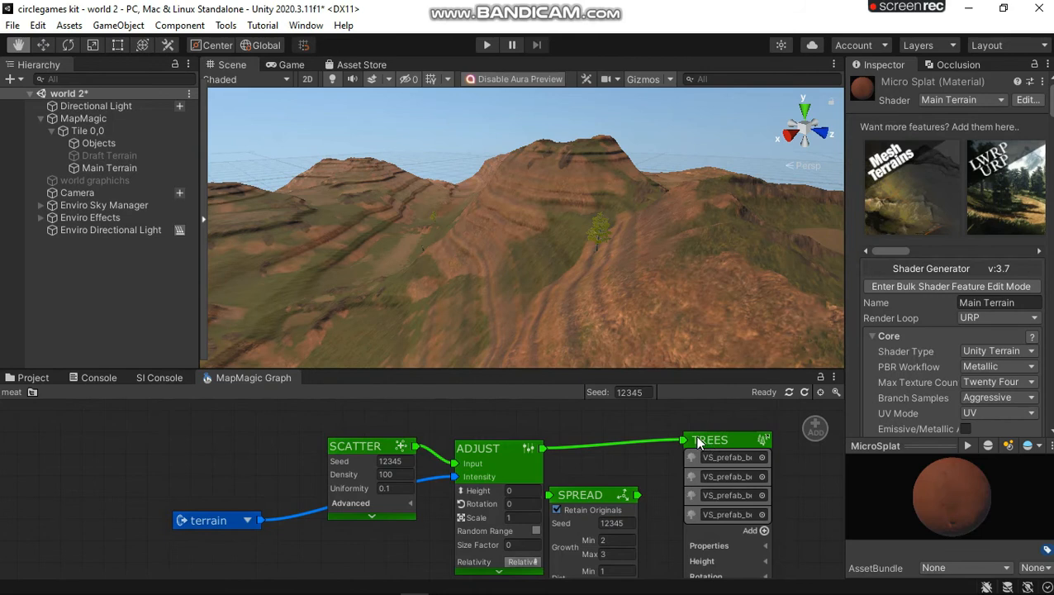
Step: Enable Random Range on the Adjust node and set its maximum height to 1, rotation to 360 and scale to 2
drag(696, 444, 700, 434)
drag(582, 493, 609, 480)
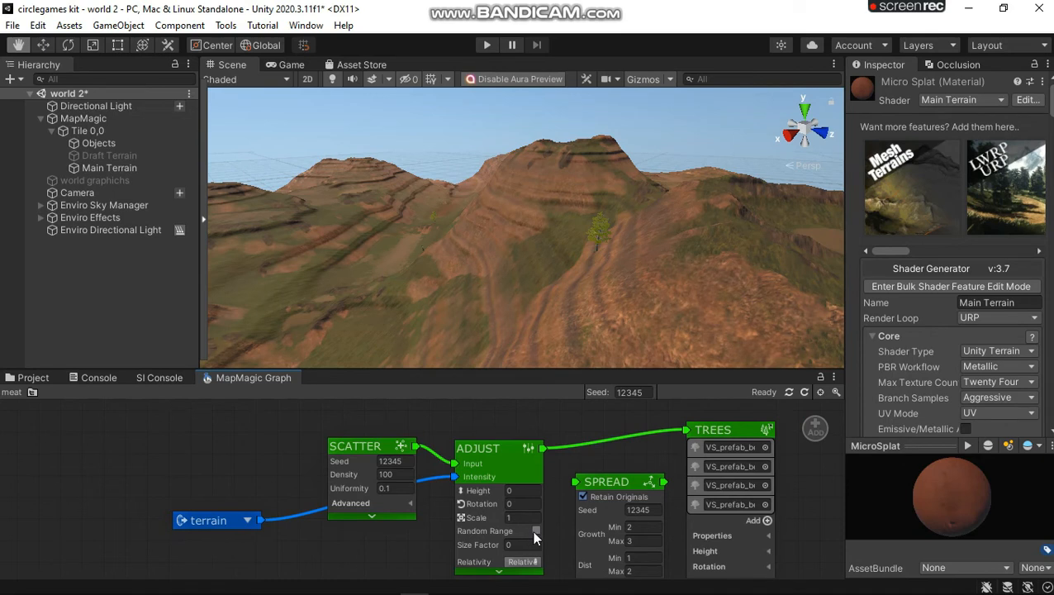
click(536, 531)
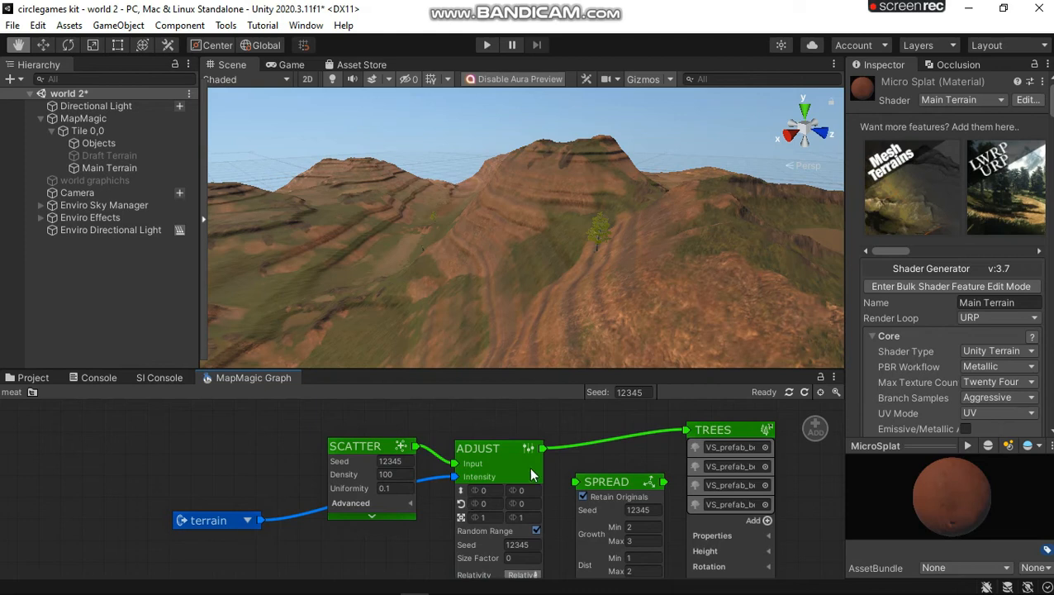
click(485, 491)
click(523, 491)
text(1)
click(520, 503)
text(360)
text(2)
Step: Connect the Spread node between the Adjust and Trees nodes, and align the nodes in the graph
drag(518, 448, 504, 421)
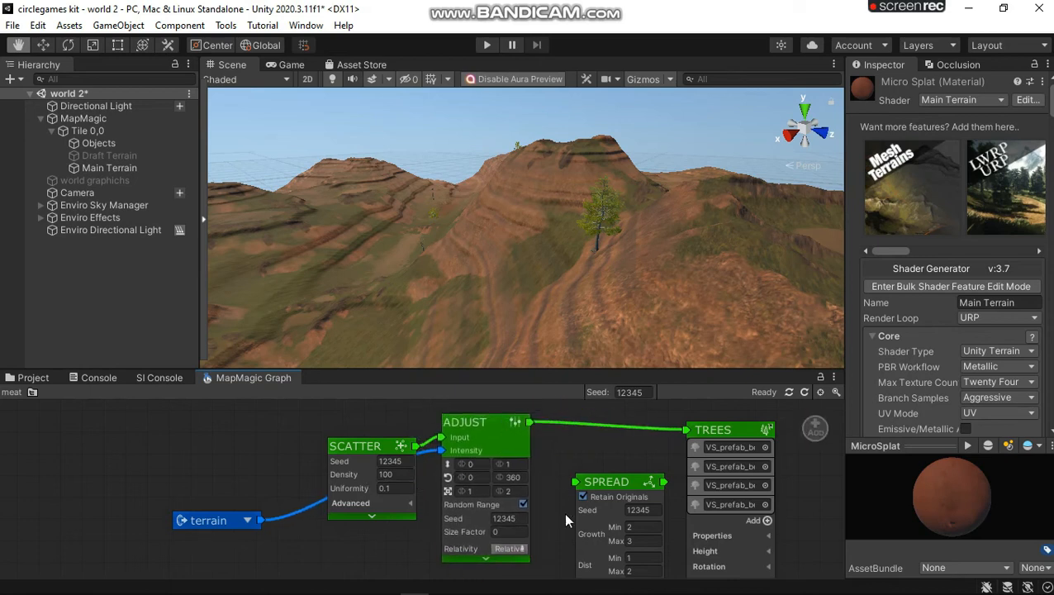
drag(574, 482, 529, 420)
drag(664, 481, 682, 429)
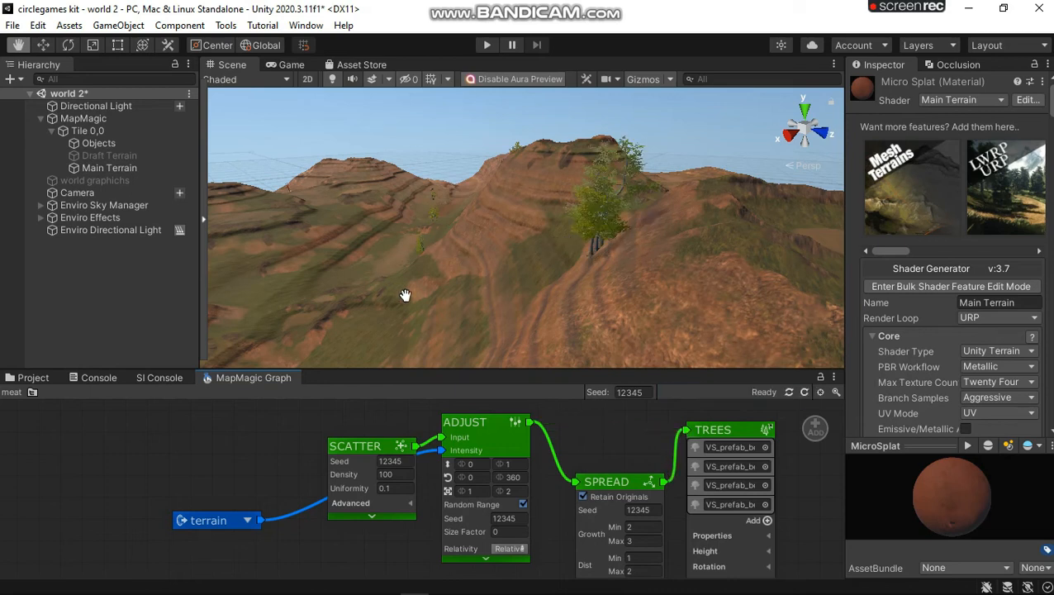
right_drag(612, 215, 642, 210)
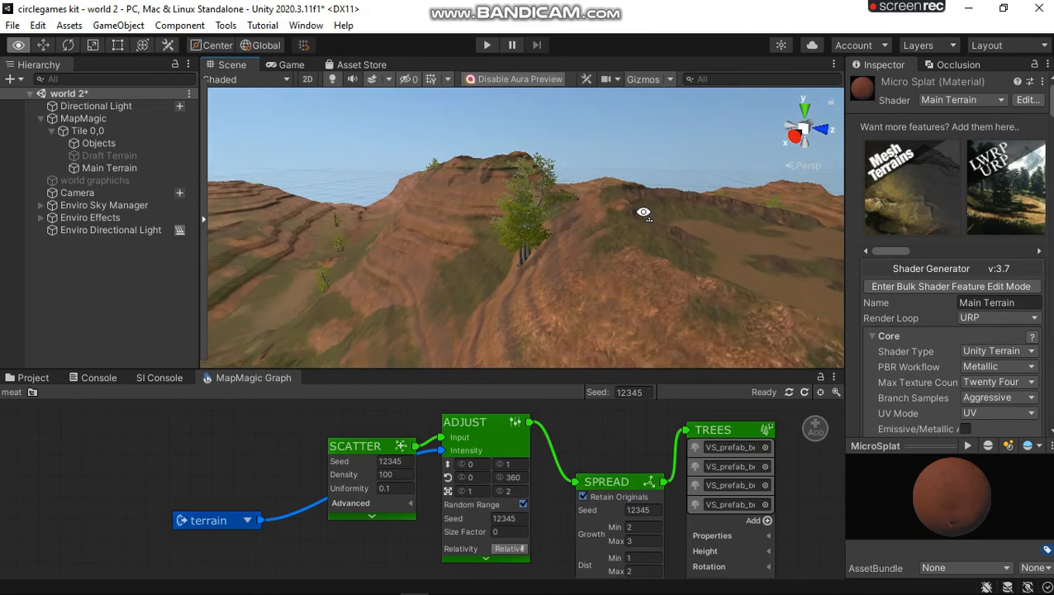
drag(620, 481, 619, 443)
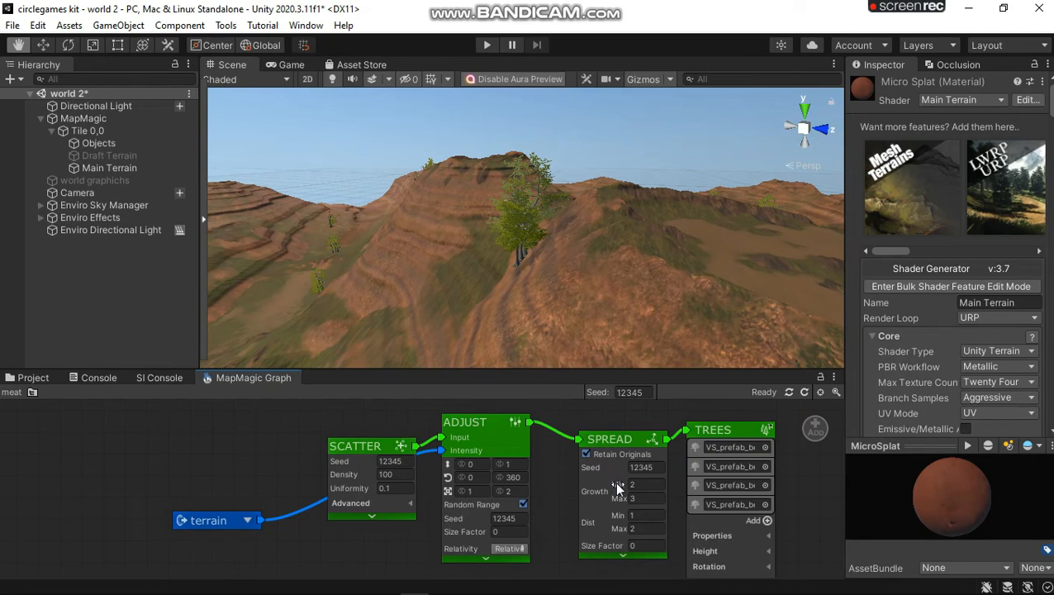
Step: Set the Spread node's Growth Min to 2.01, Dist Max to 10 and Size Factor to 1.37
right_drag(495, 265, 619, 263)
key(Up)
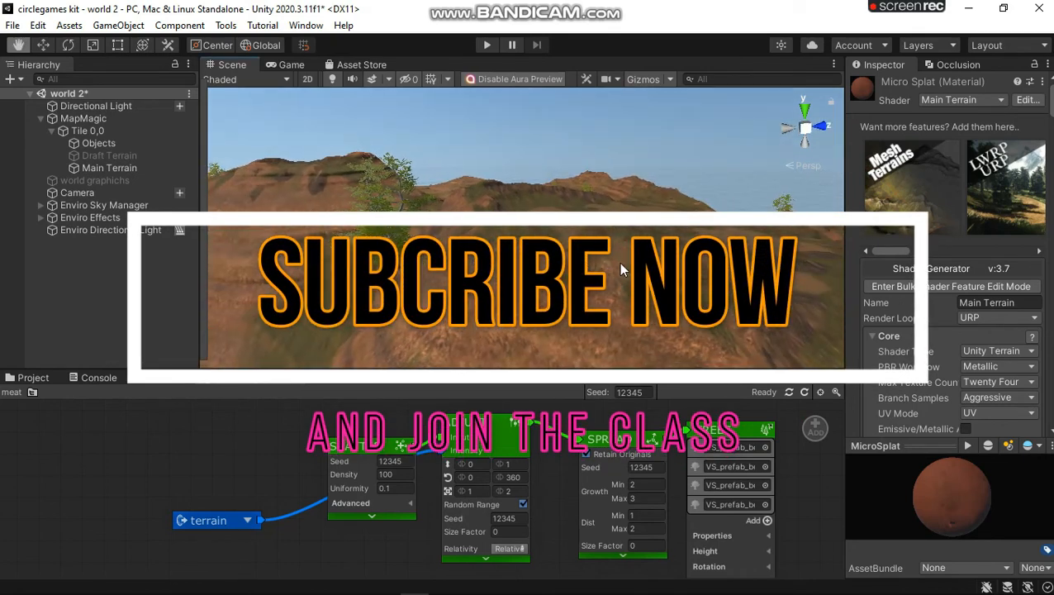
key(Left)
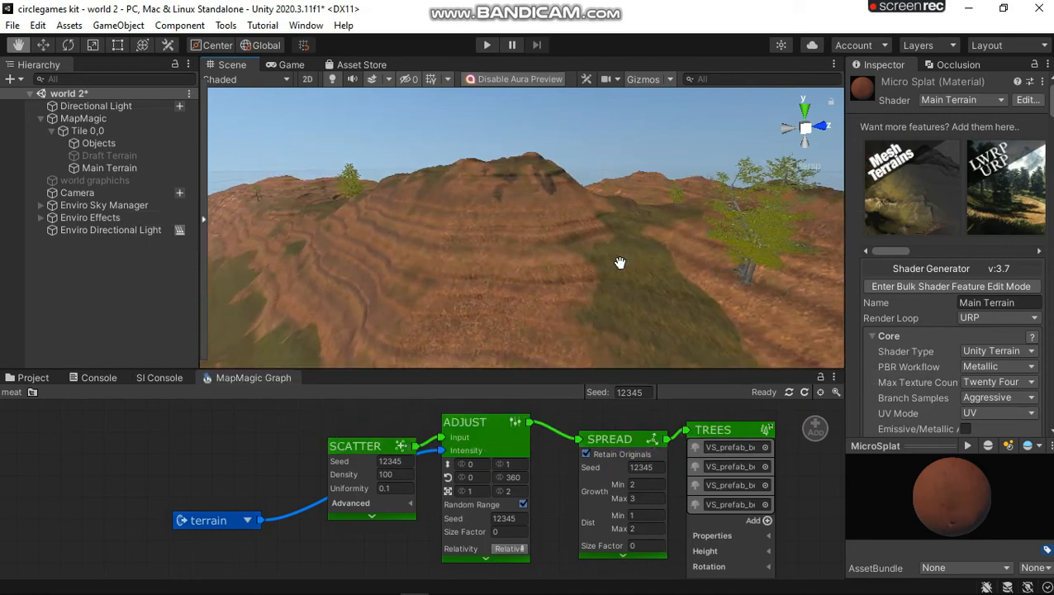
right_drag(621, 324, 603, 487)
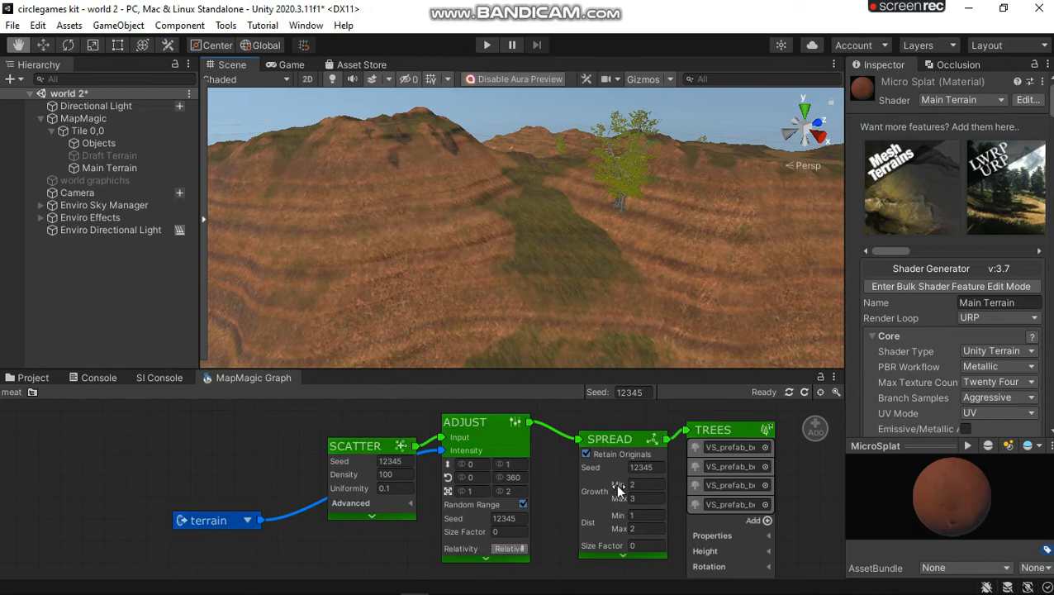
drag(616, 483, 602, 483)
drag(619, 529, 668, 537)
drag(618, 525, 908, 540)
click(657, 529)
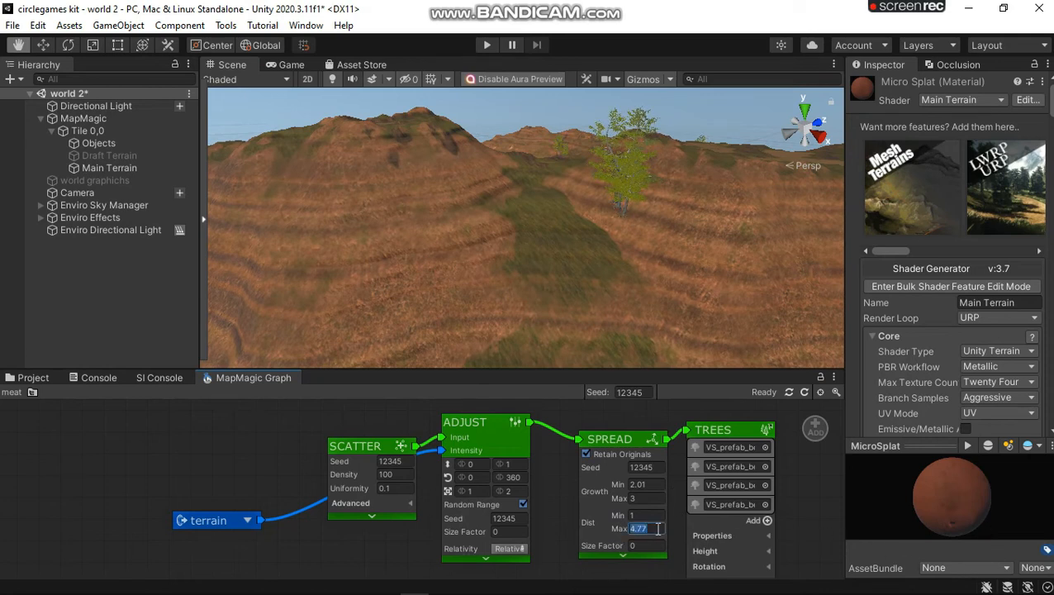
text(10)
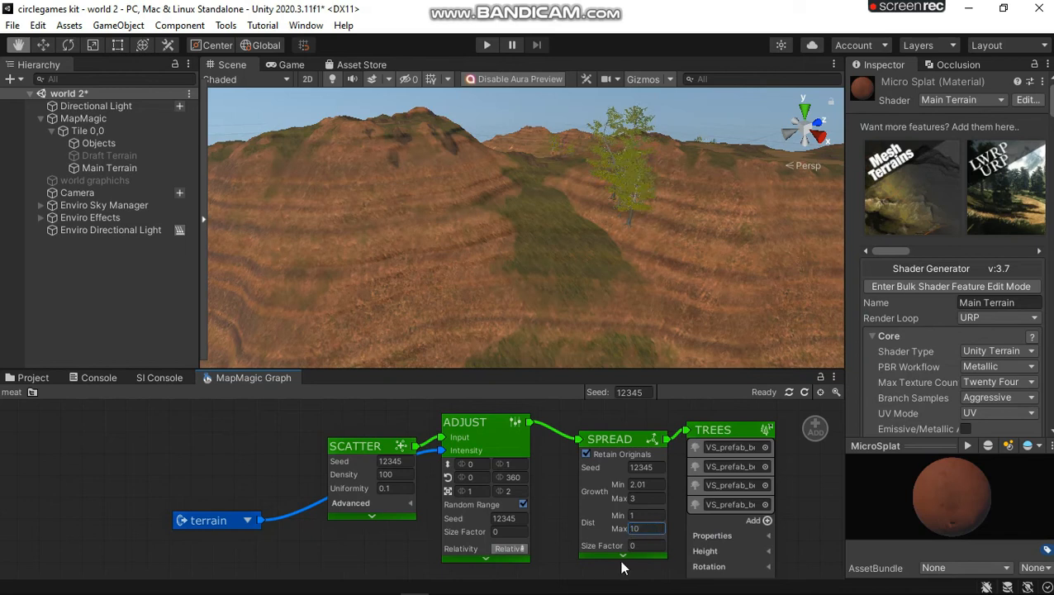
drag(615, 551, 528, 580)
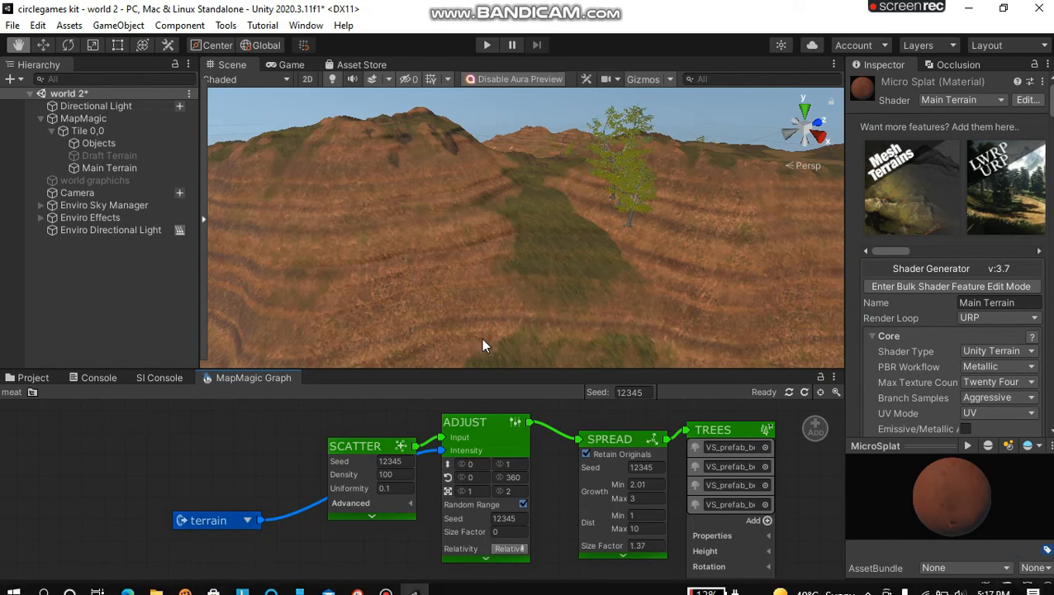
Step: Set the Adjust node's minimum height to -2
alt+drag(549, 263, 498, 229)
right_drag(498, 228, 497, 228)
key(Right)
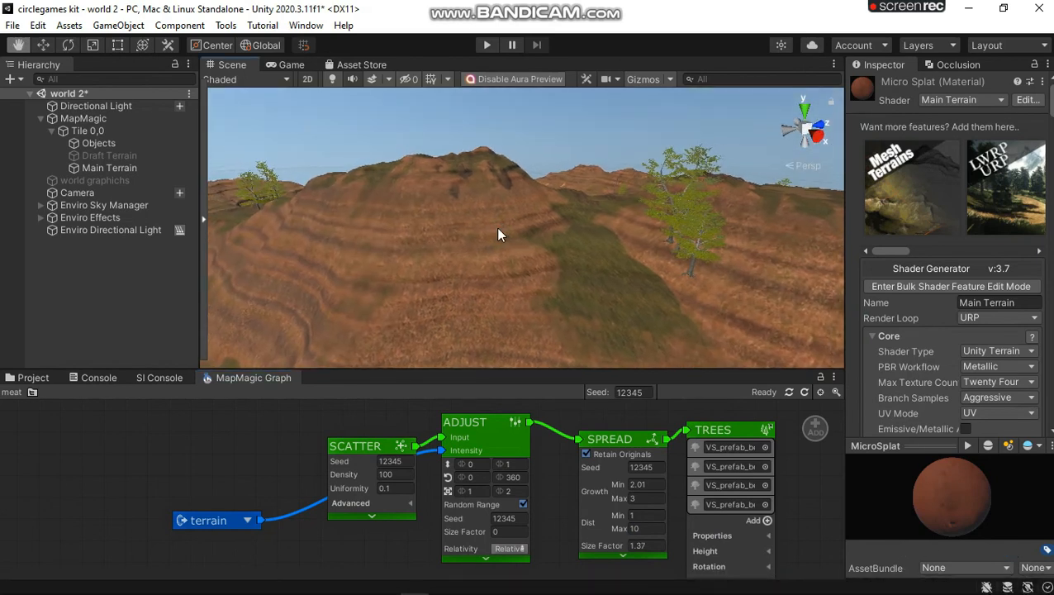
key(Right)
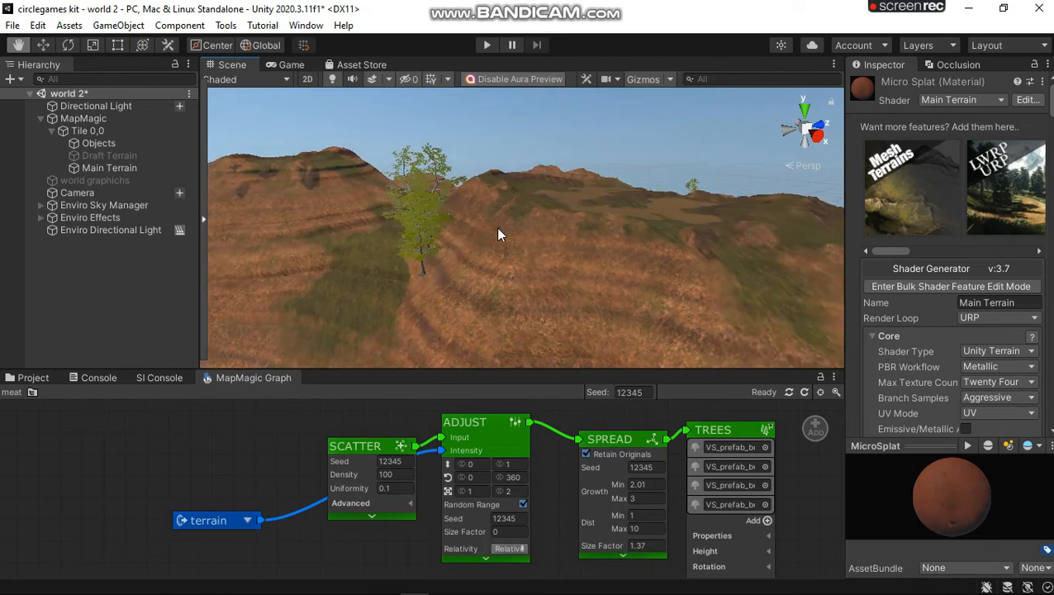
click(509, 462)
click(471, 460)
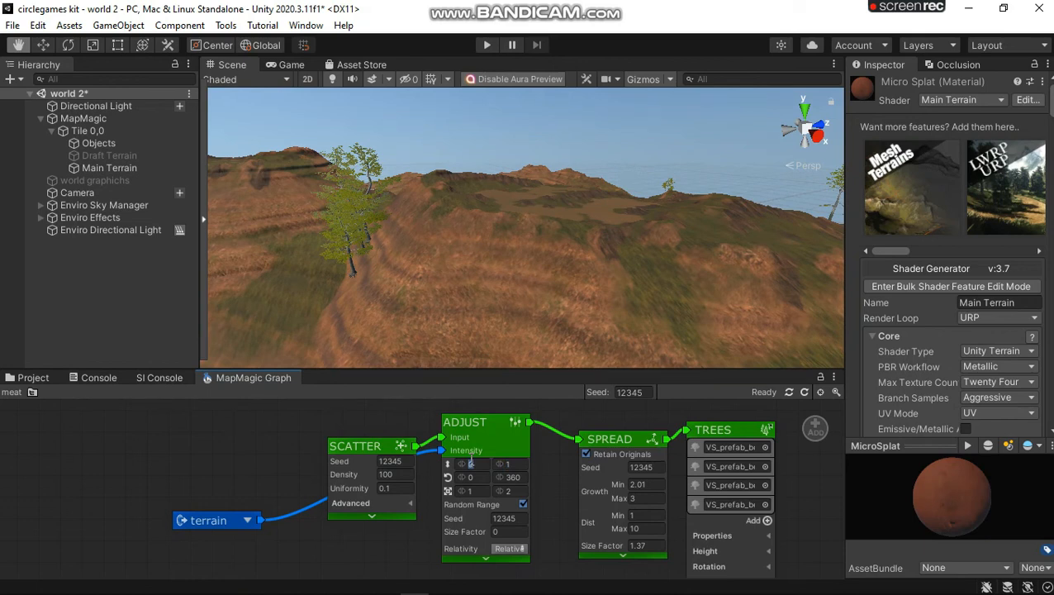
text(1)
text(0)
text(.)
text(4)
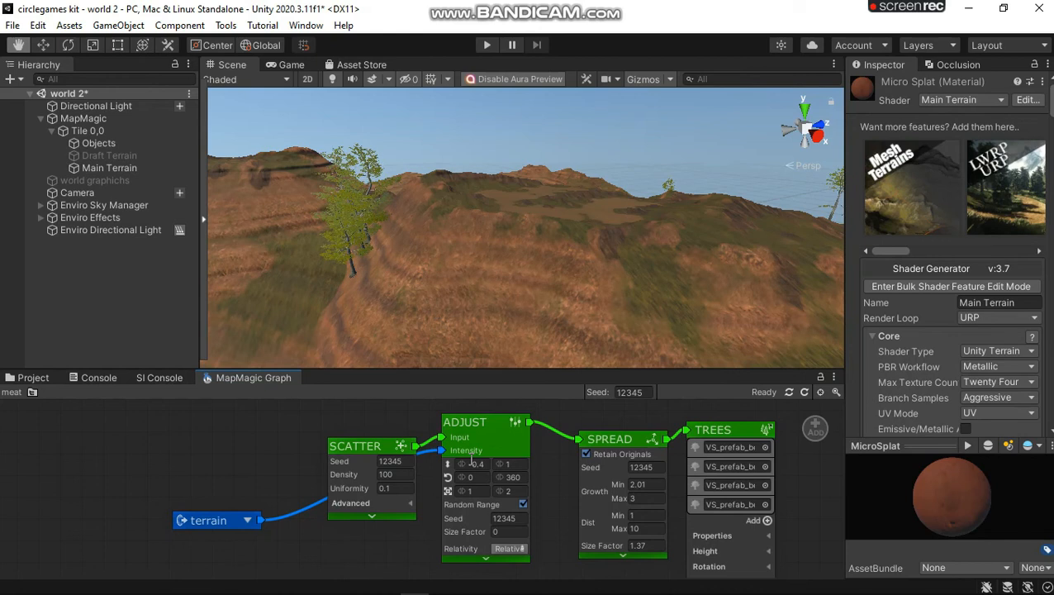
click(472, 464)
key(BackSpace)
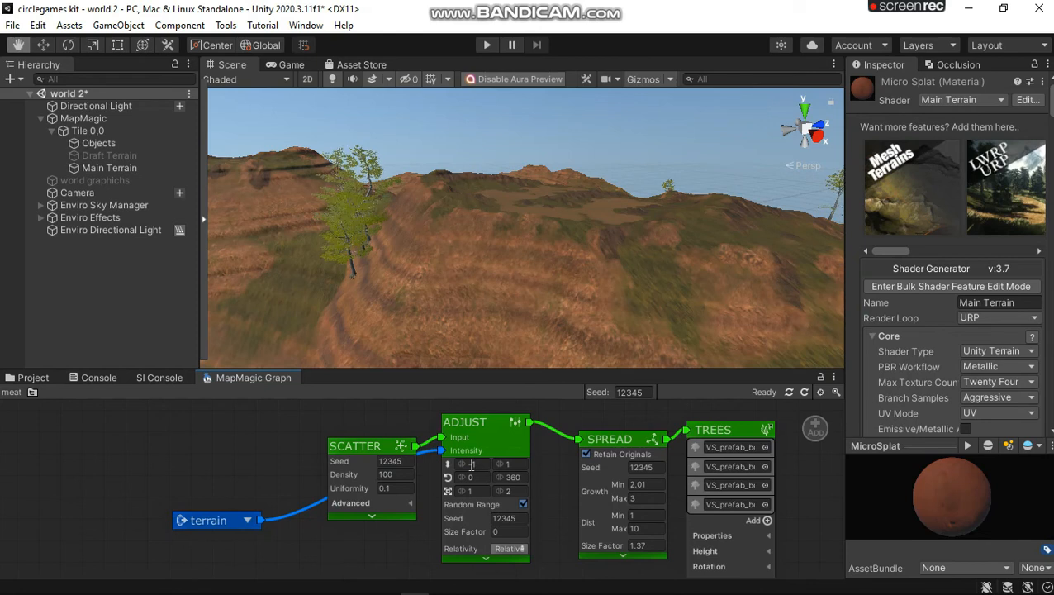
click(473, 465)
key(BackSpace)
text(-3)
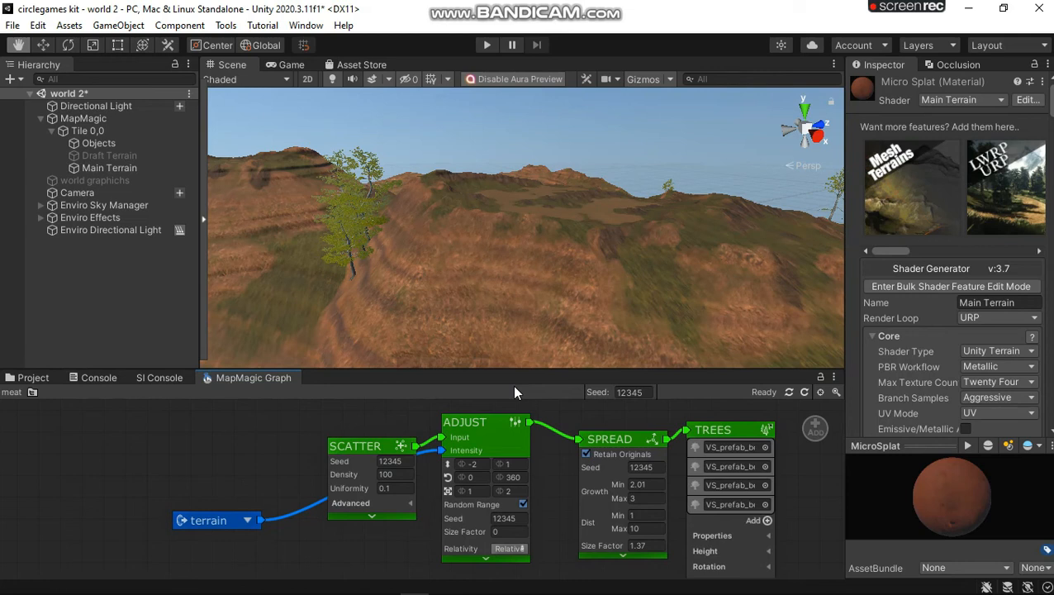
Step: Examine the scattered trees across the terrain and the Multi-Prefab option in the Trees node's properties
right_drag(518, 204, 1012, 218)
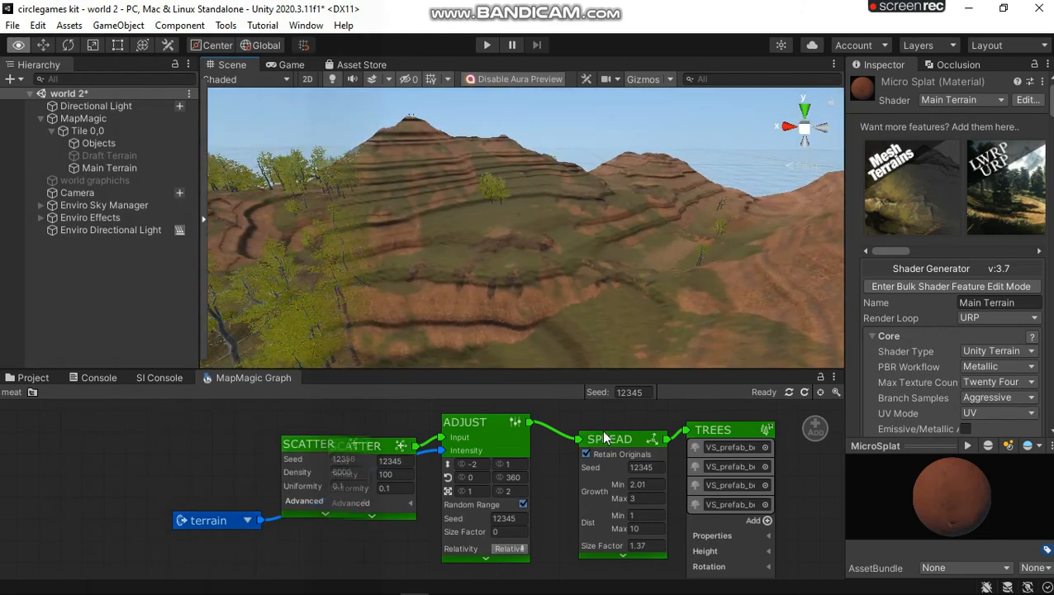
right_drag(422, 250, 33, 105)
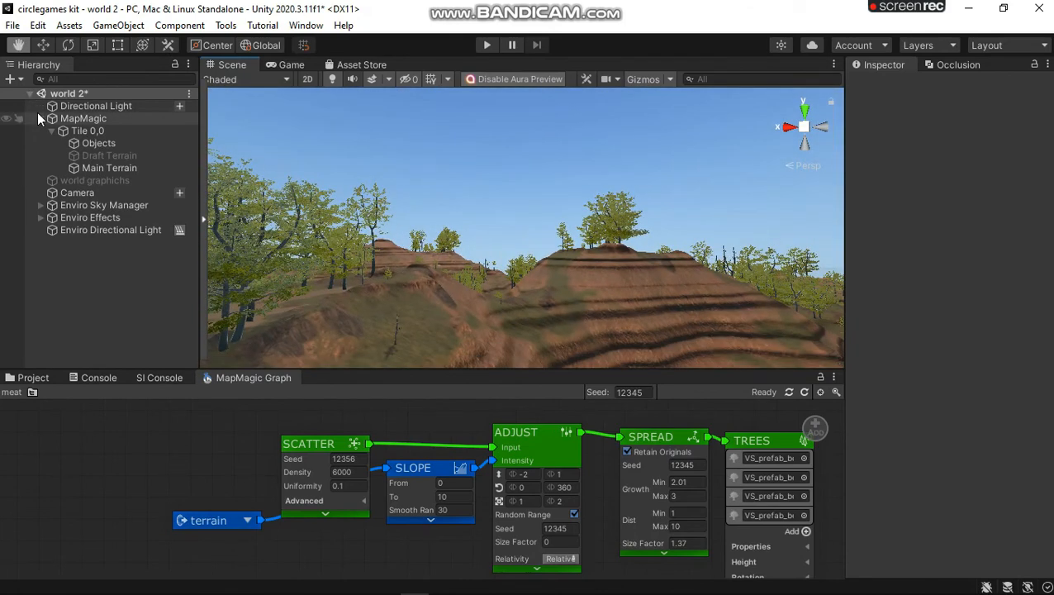
key(Left)
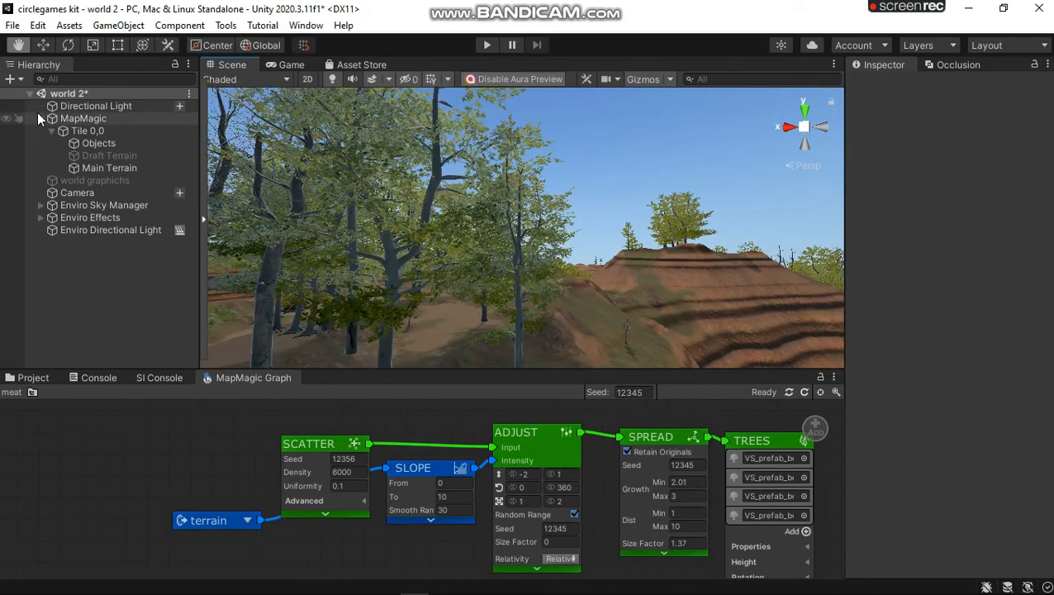
key(Left)
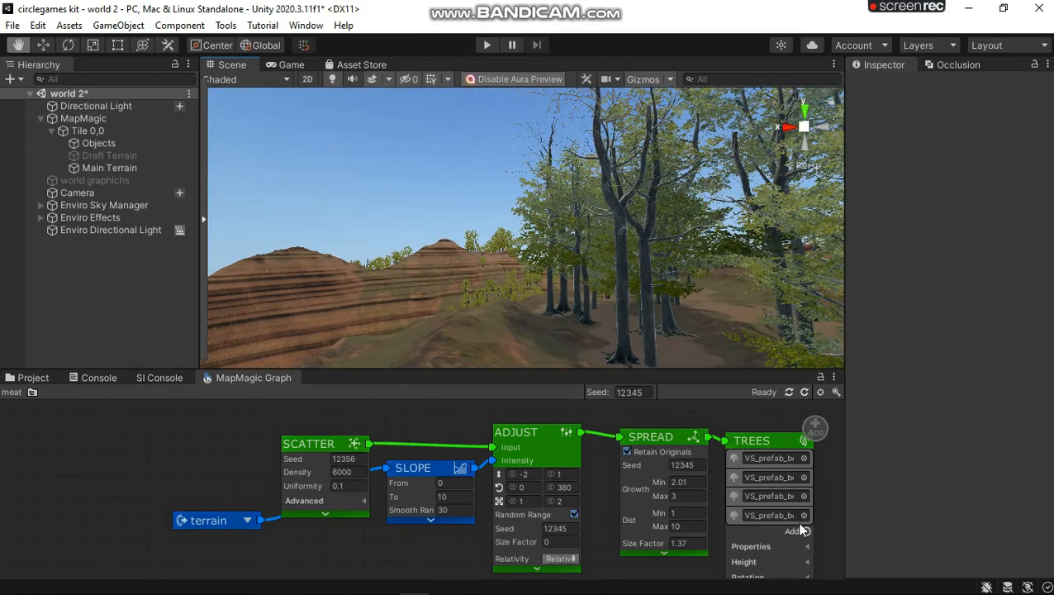
click(805, 545)
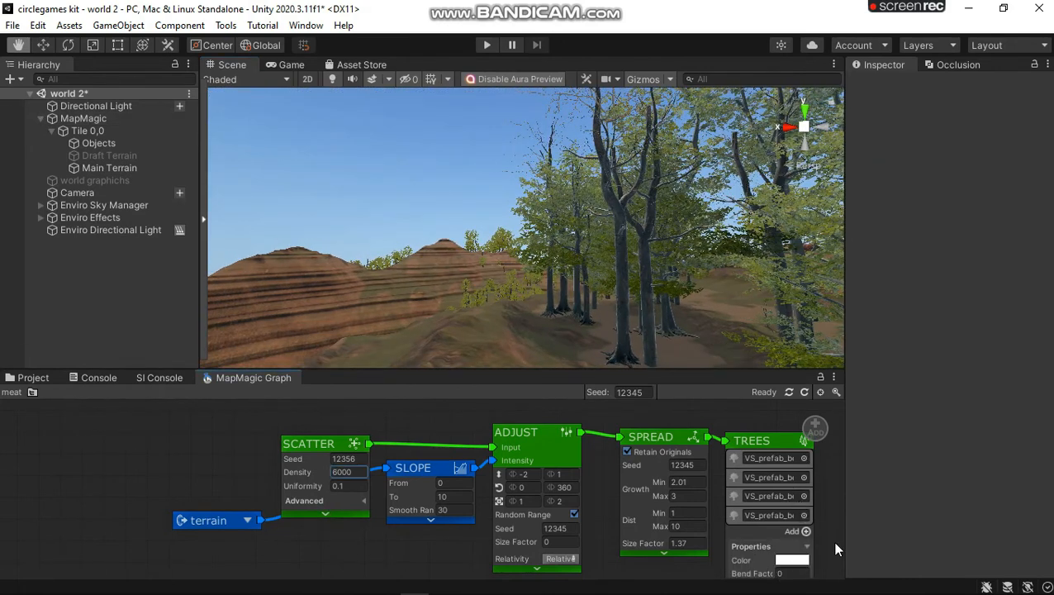
scroll(826, 496, down, 2)
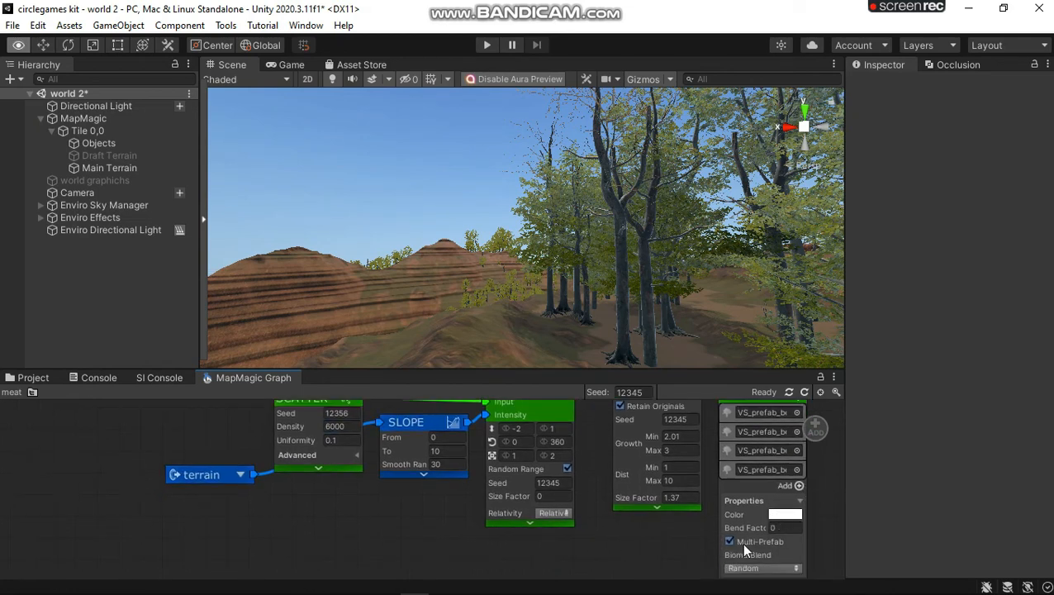
middle_drag(798, 491, 776, 485)
click(775, 491)
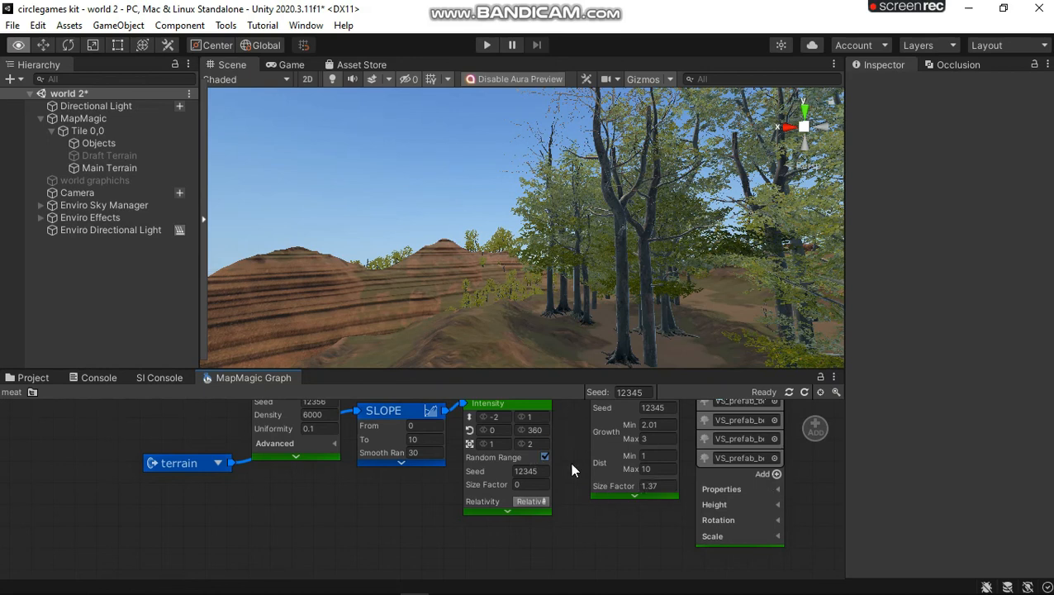
Step: Move the Slope node out of the chain and connect the terrain node directly to the Adjust node's Intensity input
middle_drag(568, 409, 571, 502)
mouse_move(428, 509)
mouse_down()
mouse_move(382, 530)
mouse_move(448, 503)
mouse_up()
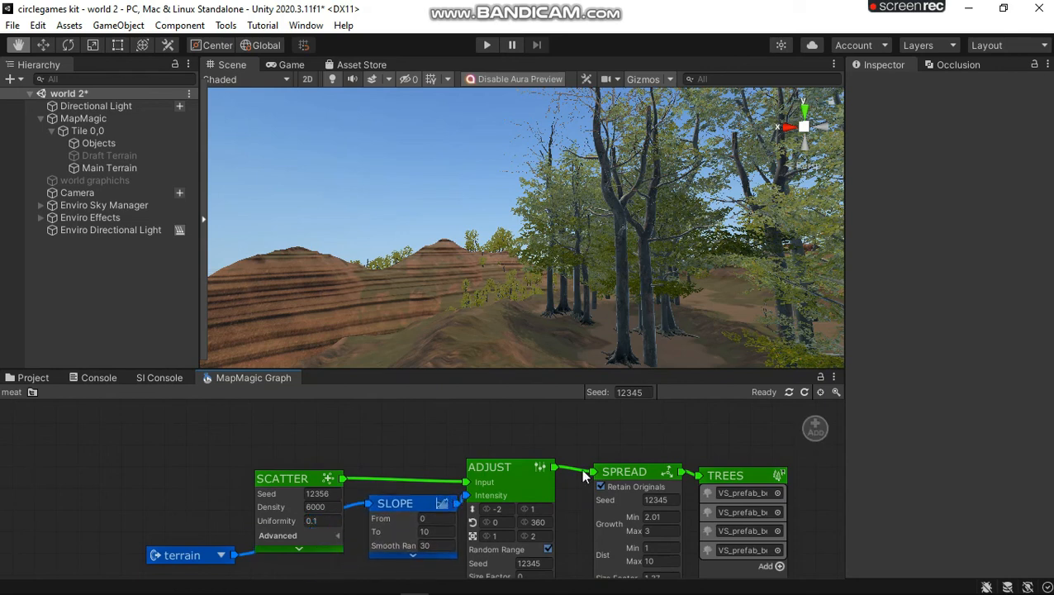
right_click(391, 503)
drag(391, 503, 370, 431)
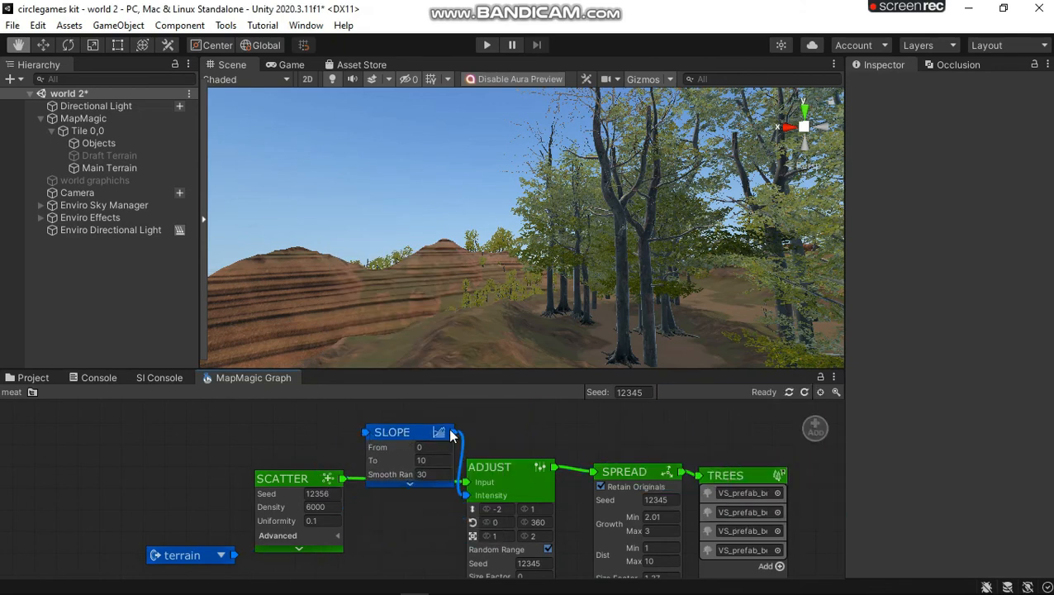
mouse_move(467, 495)
mouse_down()
mouse_move(257, 549)
mouse_move(254, 559)
mouse_move(379, 547)
mouse_move(239, 558)
mouse_move(385, 545)
mouse_move(466, 498)
mouse_up()
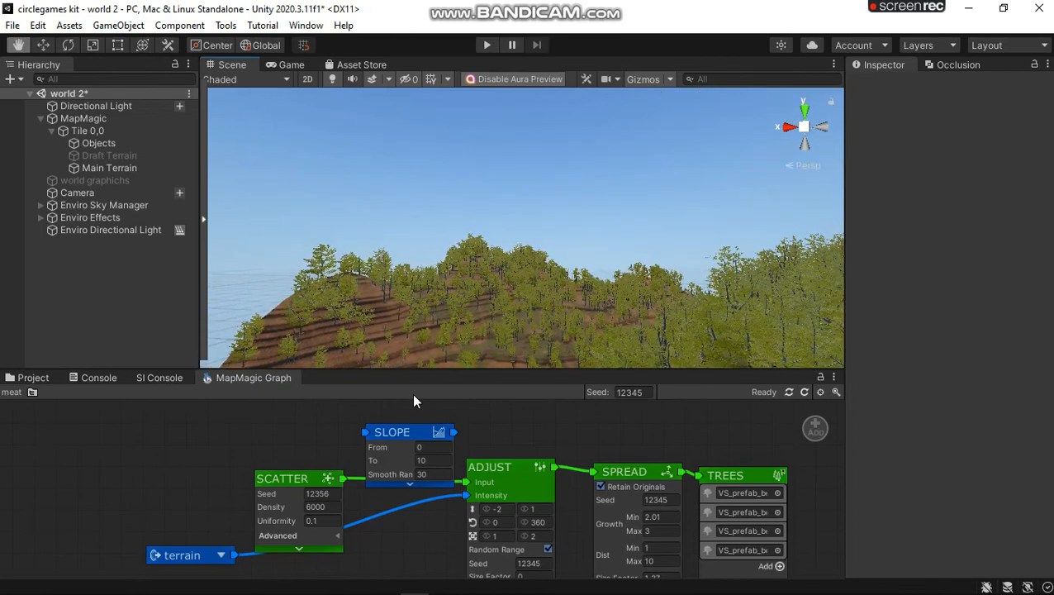
right_drag(576, 287, 797, 471)
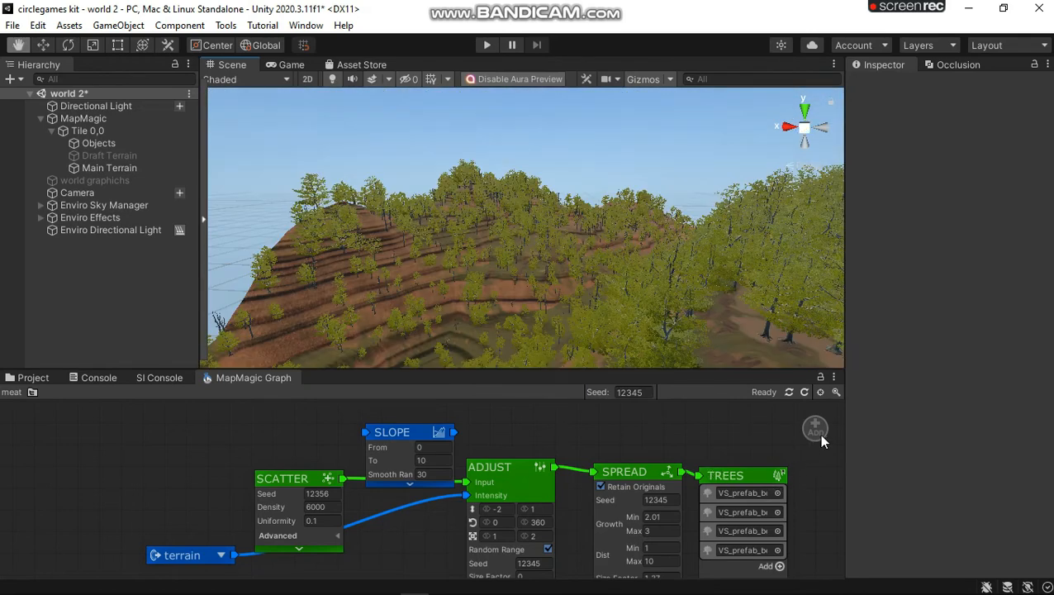
Step: Insert a second Slope node on the link between terrain and Adjust, then remove it from the graph
right_click(380, 514)
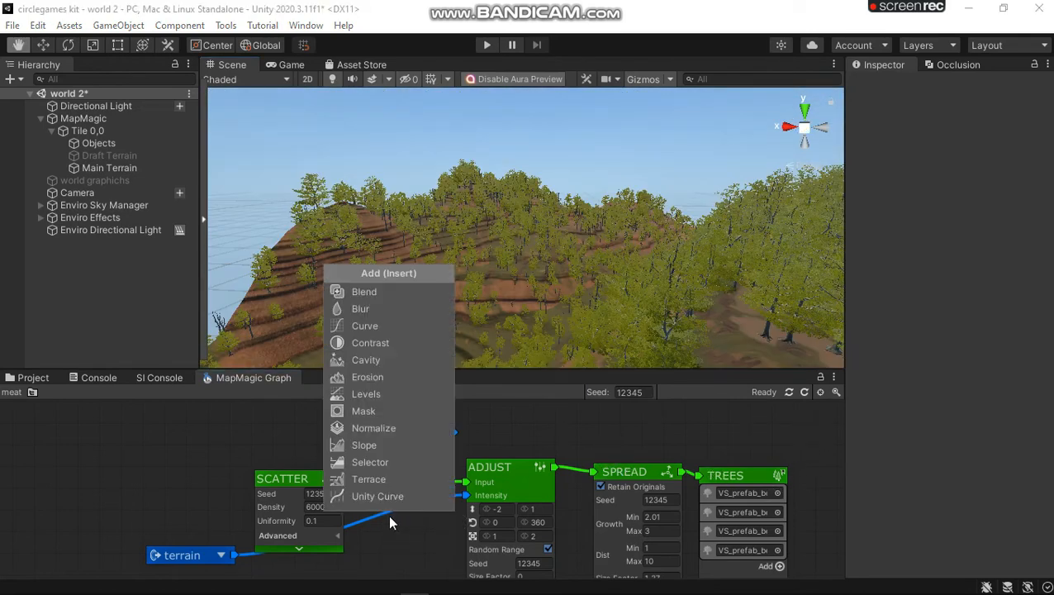
click(371, 443)
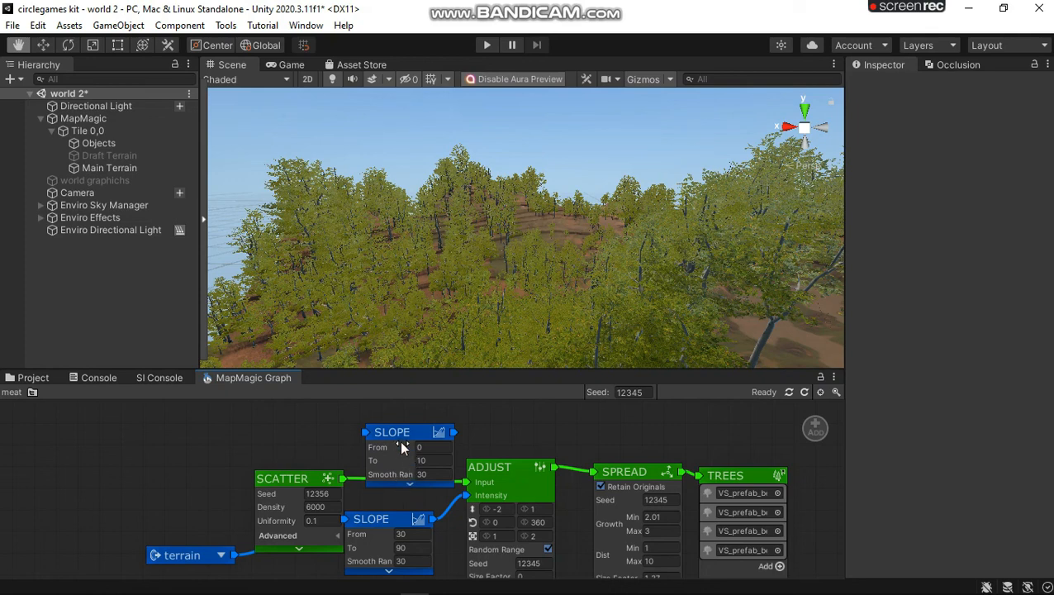
drag(376, 516, 807, 437)
Step: Reconnect the original Slope node between terrain and the Adjust node's Intensity input, and place it beside the Scatter node
drag(364, 435, 235, 555)
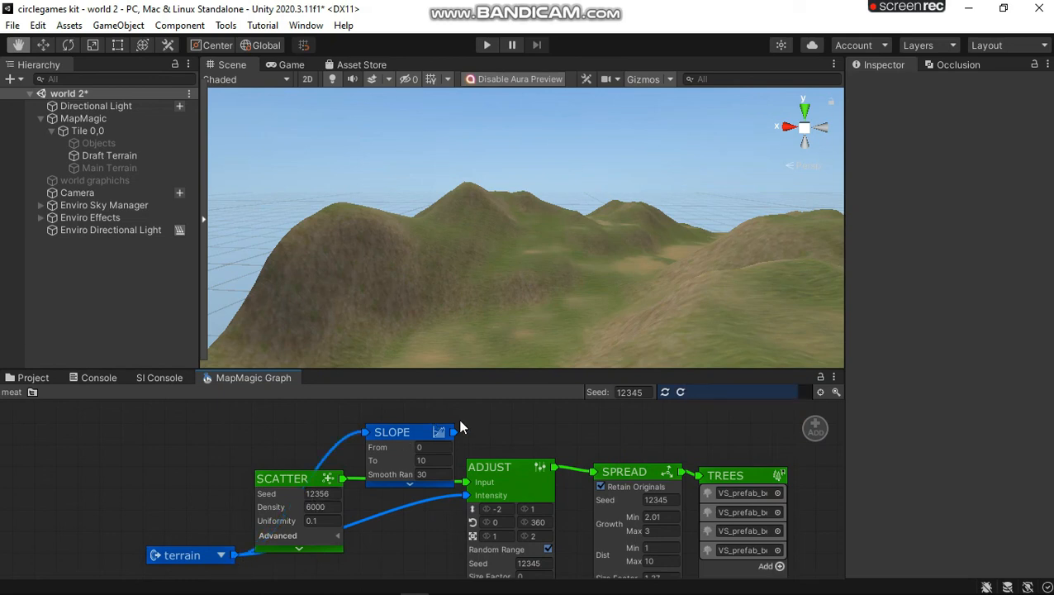
drag(453, 433, 464, 495)
drag(383, 432, 364, 508)
Step: Examine how the slope-limited trees are distributed over the hilltops, slopes and valleys of the terrain
right_drag(485, 262, 899, 272)
right_drag(801, 137, 625, 292)
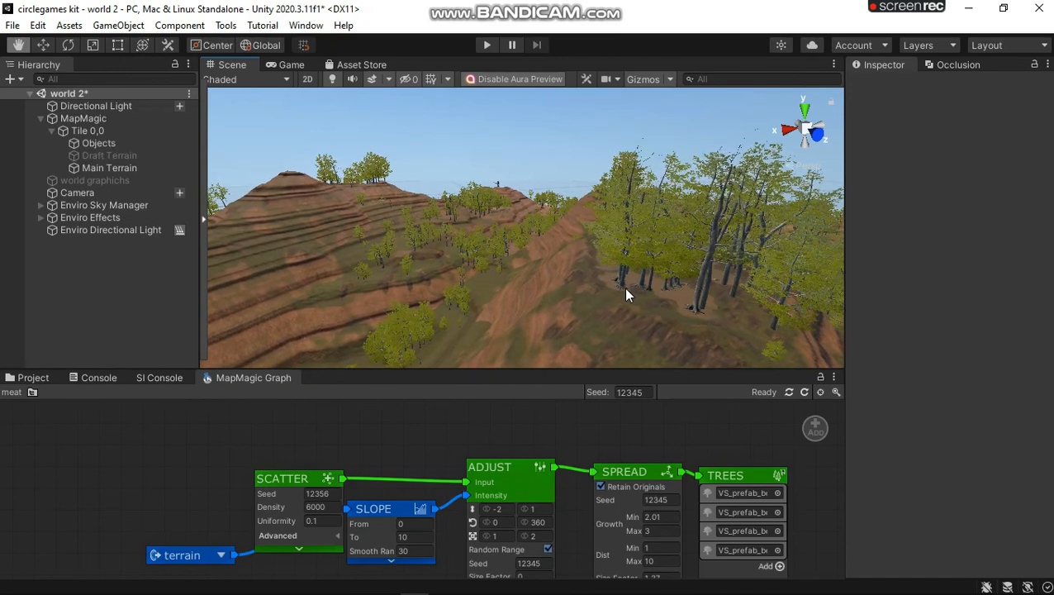
key(Left)
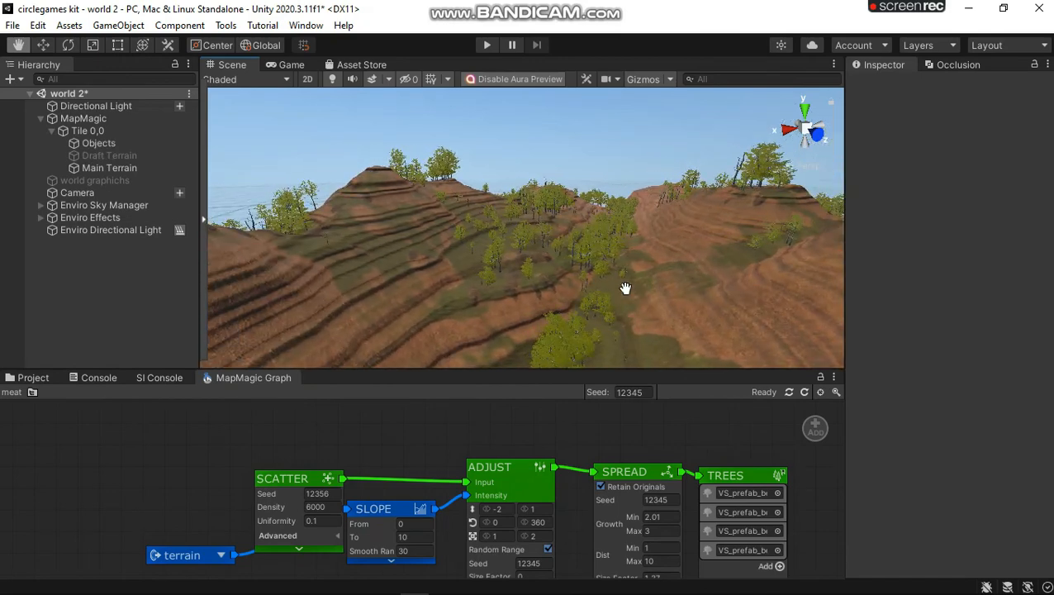
right_drag(571, 234, 913, 249)
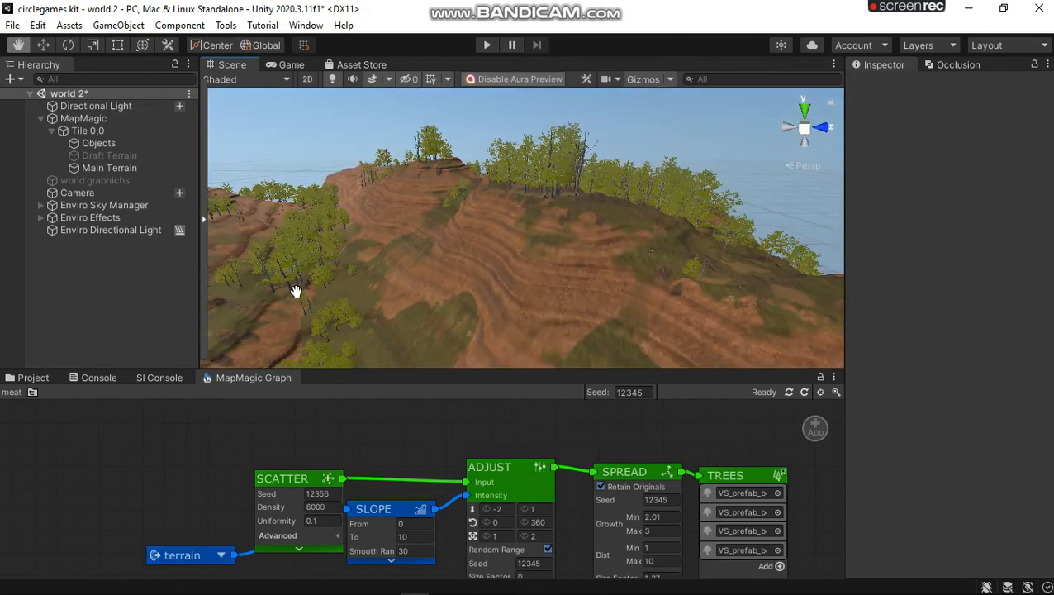
right_drag(529, 207, 548, 165)
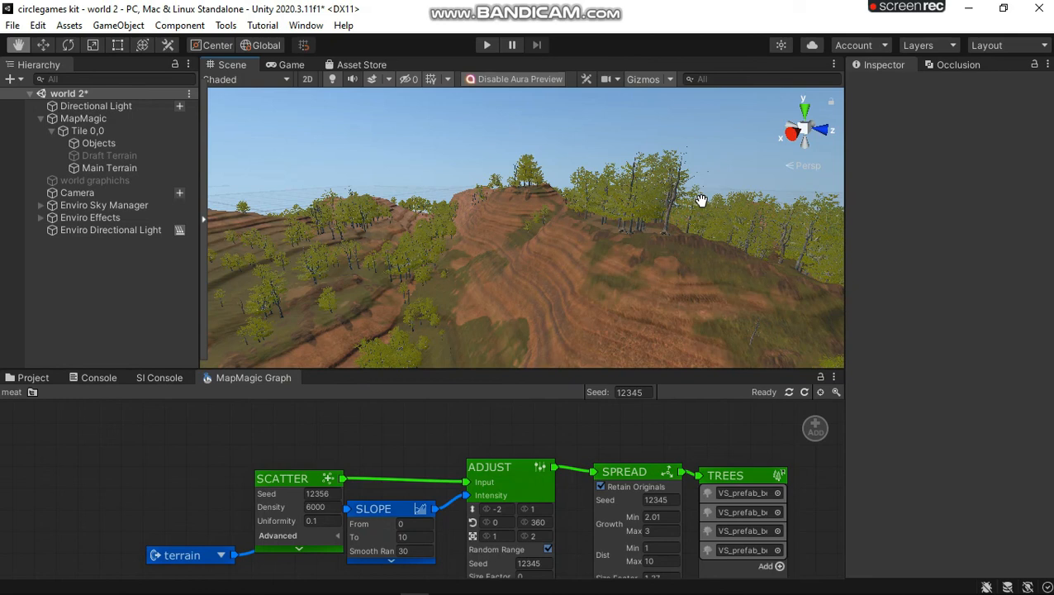
right_drag(665, 177, 704, 205)
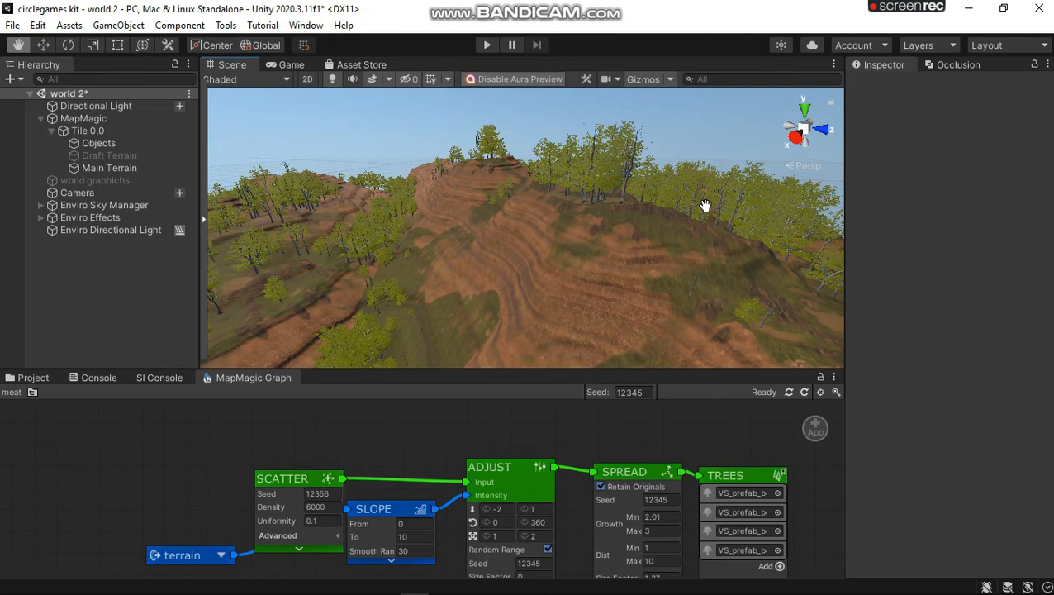
right_drag(507, 266, 654, 264)
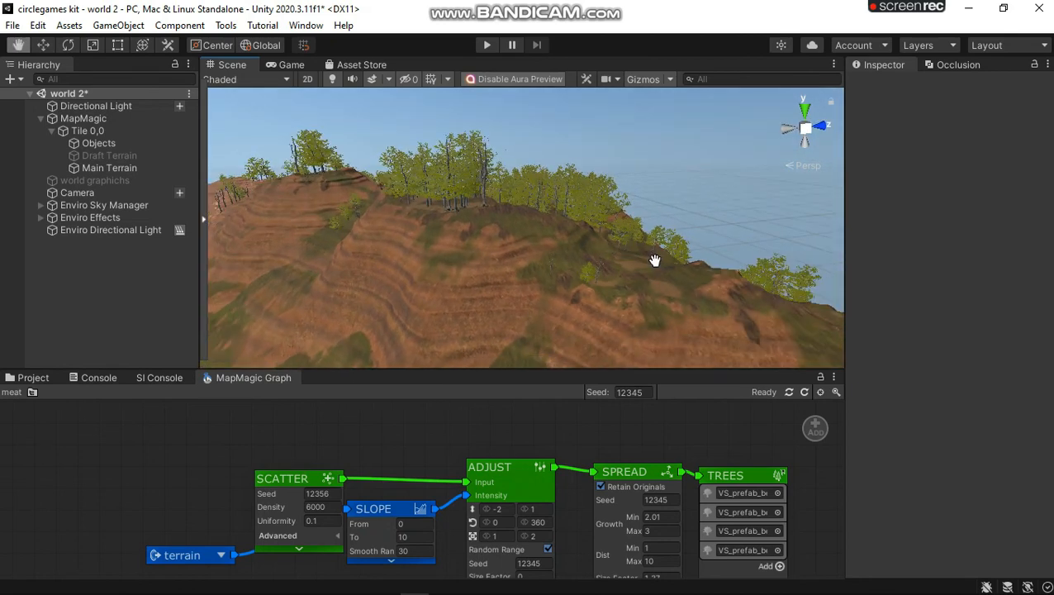